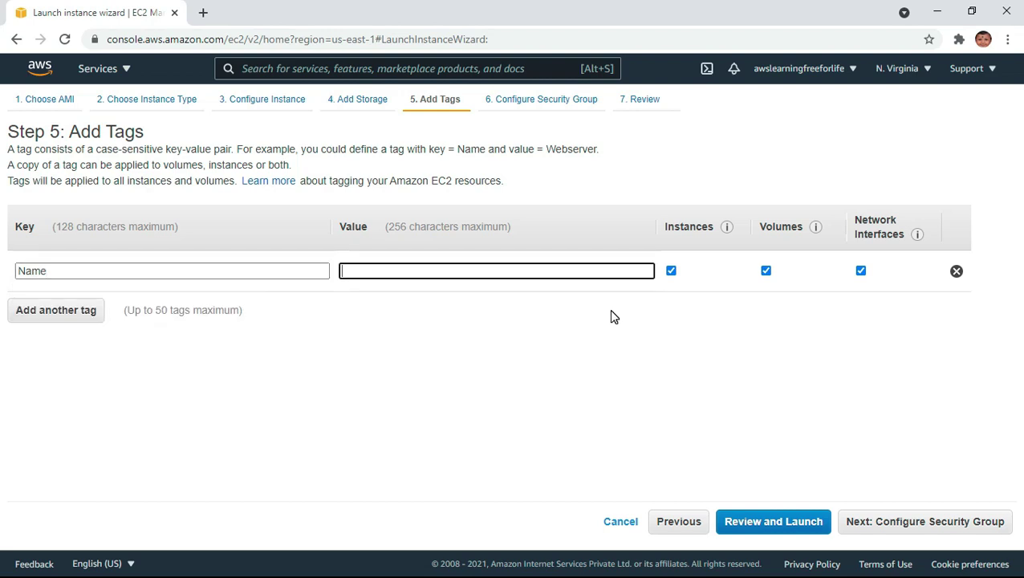
Step: Set the Name tag's value to Server and continue to the security group configuration
type("Server")
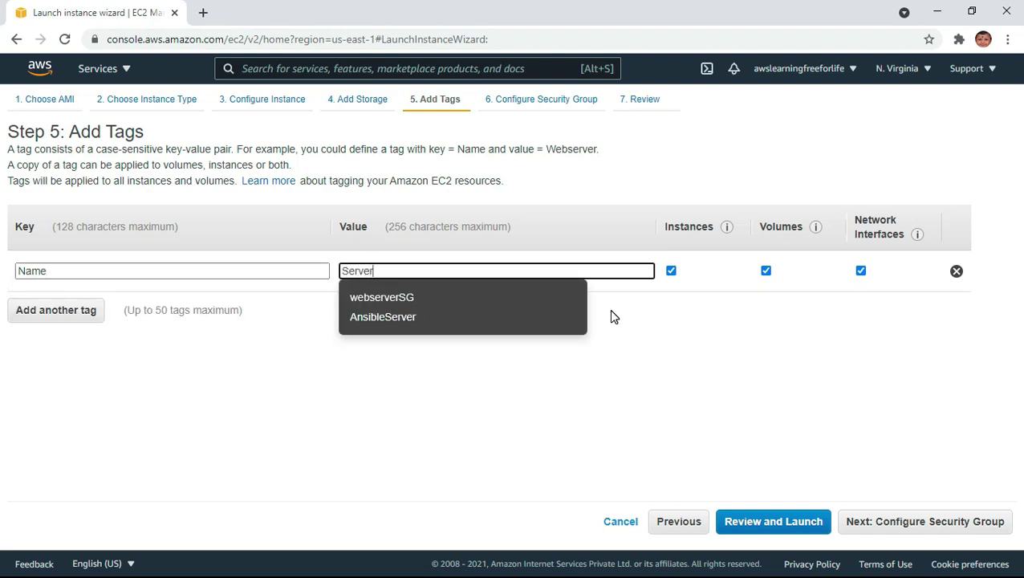
left_click(912, 528)
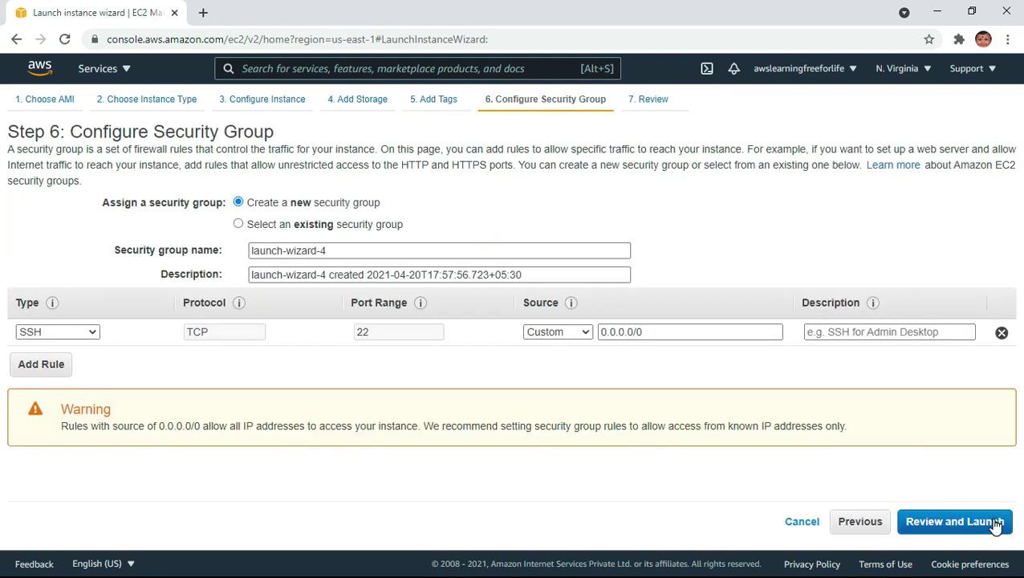
Step: Assign the existing security group named linux to the instances and check its inbound rules
left_click(996, 523)
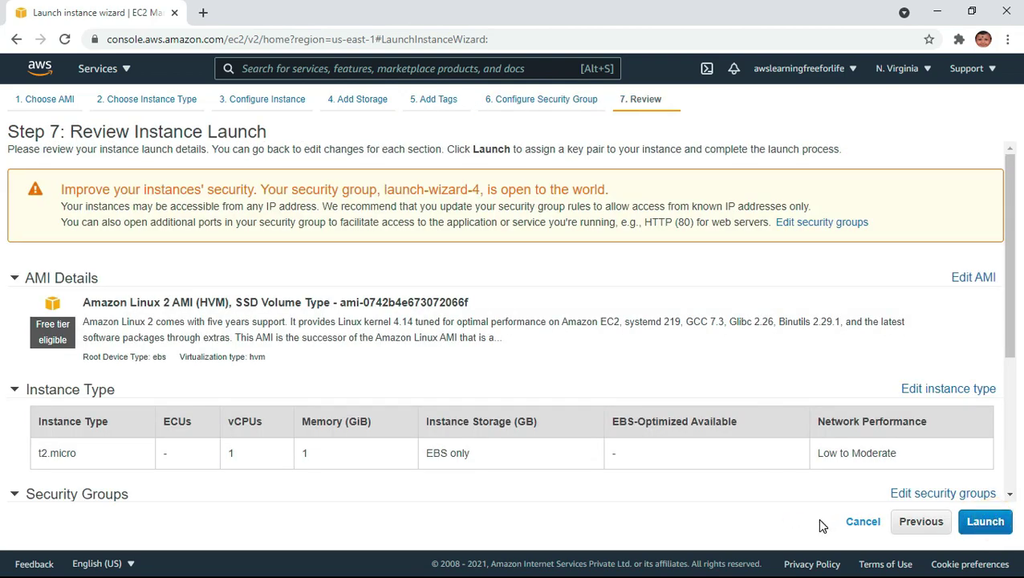
left_click(921, 521)
left_click(235, 221)
scroll(496, 327, "down", 5)
left_click(496, 334)
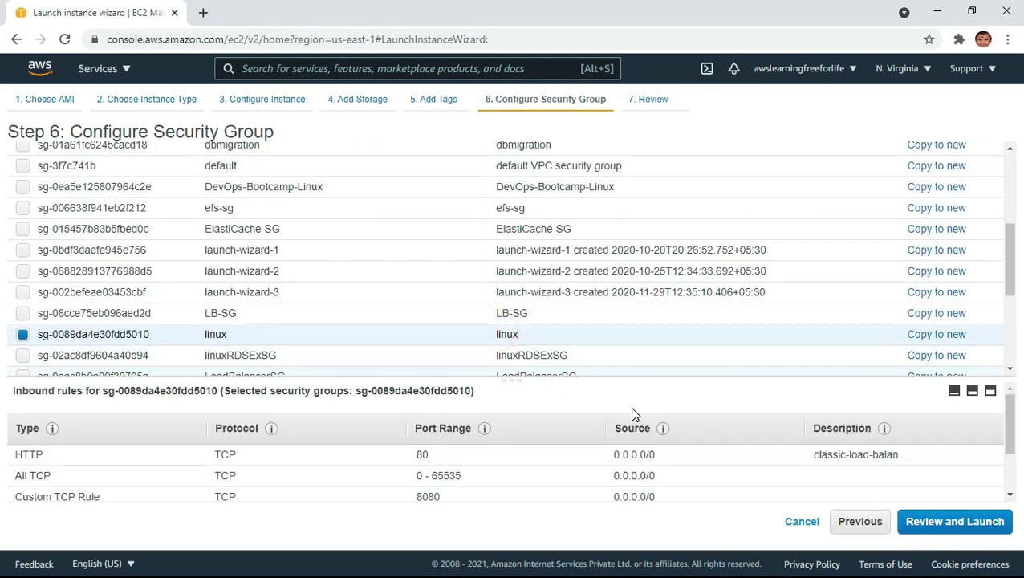
scroll(512, 447, "down", 2)
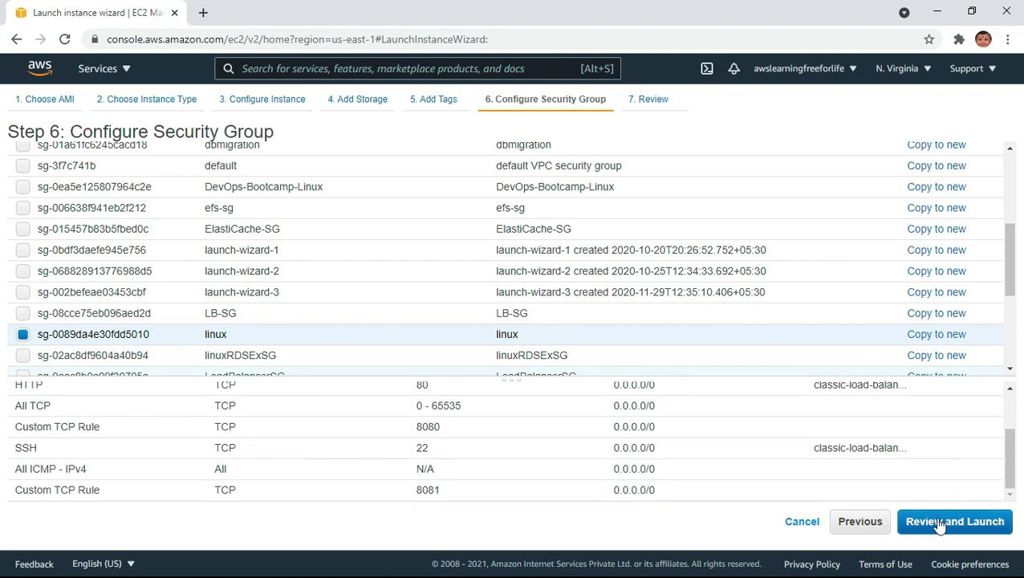
Step: Launch the instances with the existing key pair 00000, acknowledging access to its private key file
left_click(972, 522)
left_click(988, 521)
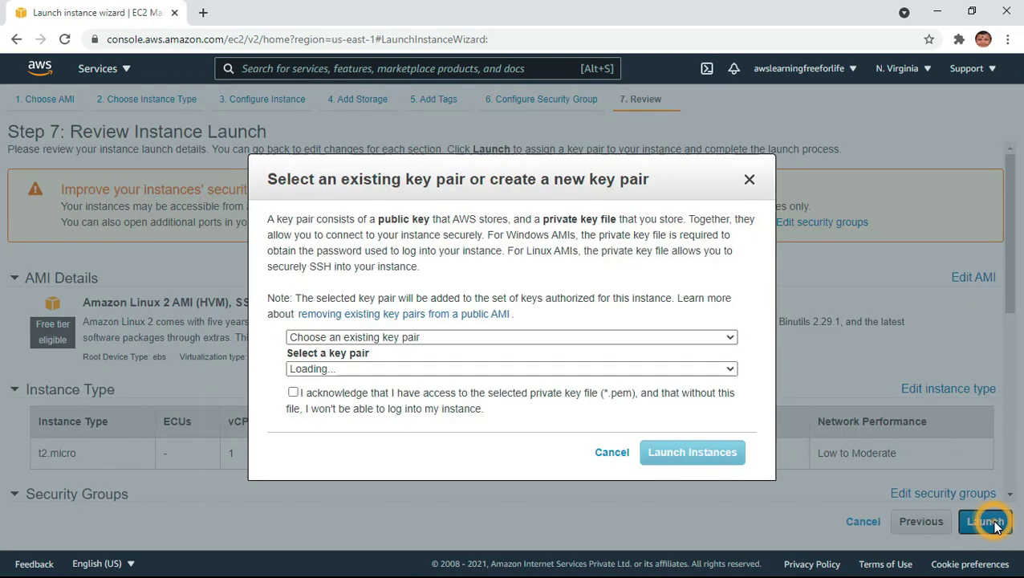
left_click(351, 371)
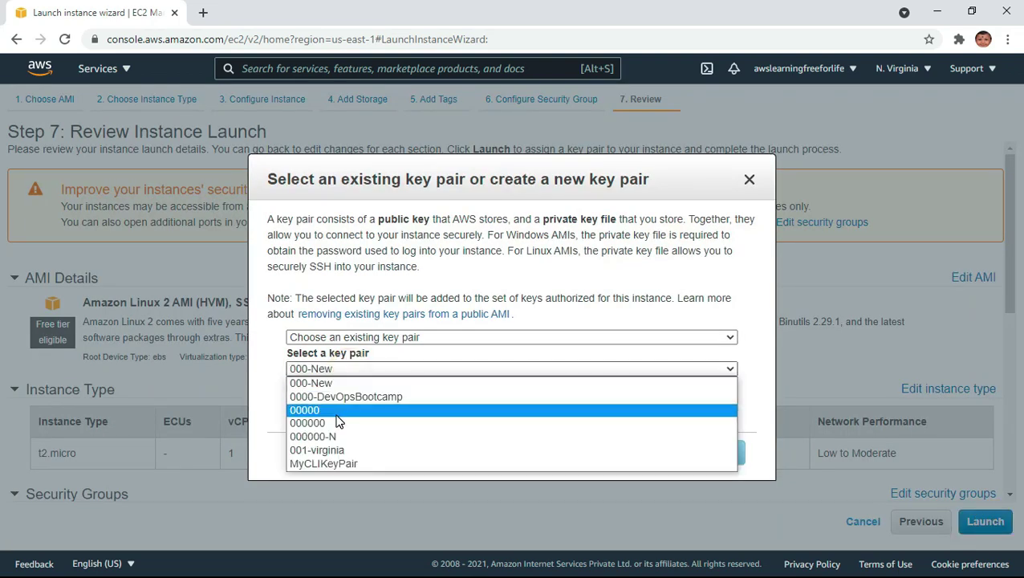
left_click(338, 414)
left_click(293, 391)
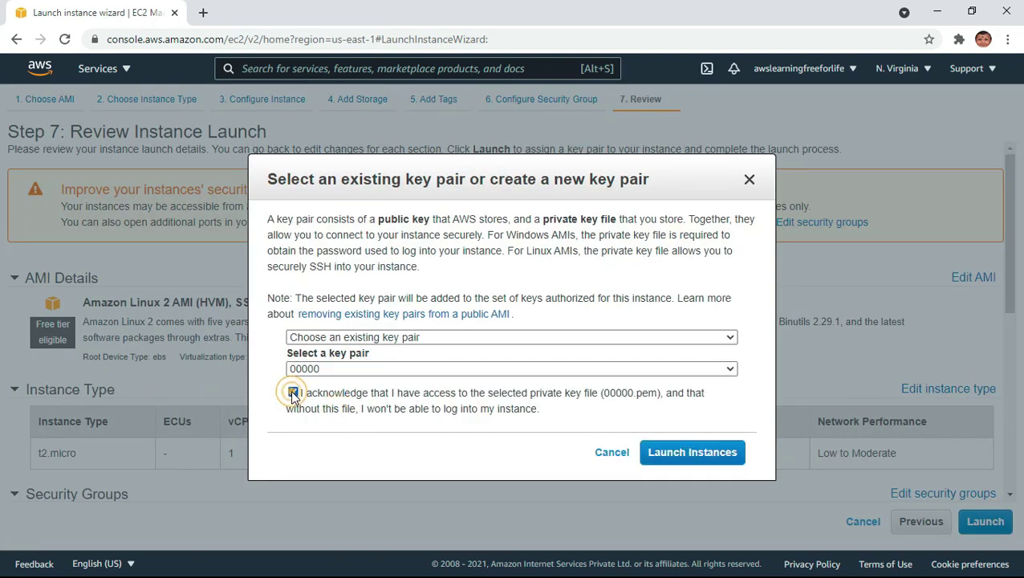
left_click(712, 454)
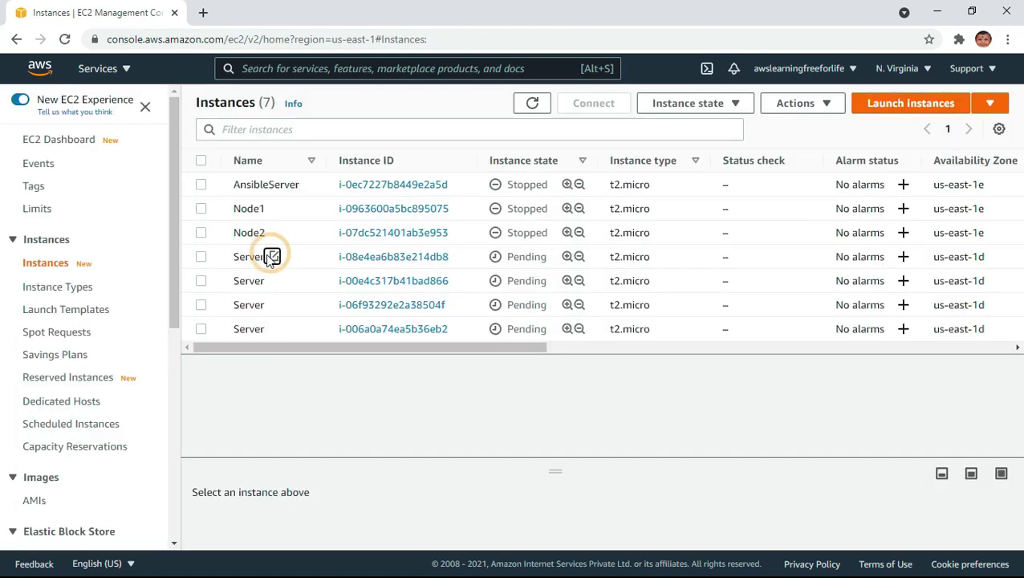
Step: Rename the first of the four new Server instances to Server1
left_click(274, 257)
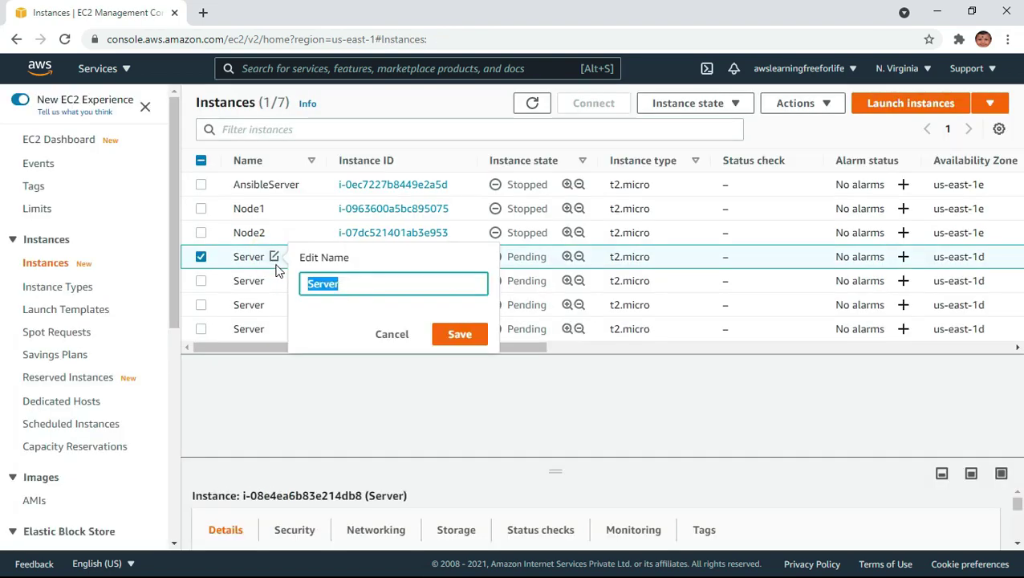
left_click(351, 282)
type("1")
key("Return")
Step: Rename the second of the new Server instances to Server2
left_click(274, 281)
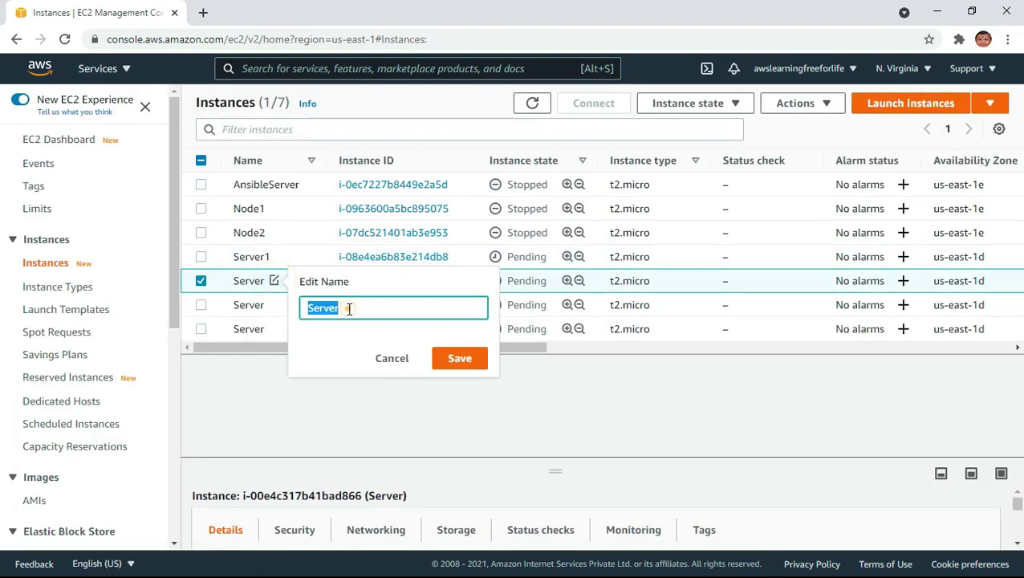
left_click(350, 307)
type("2")
left_click(482, 364)
Step: Rename the third of the new Server instances to Server3
left_click(274, 305)
left_click(351, 331)
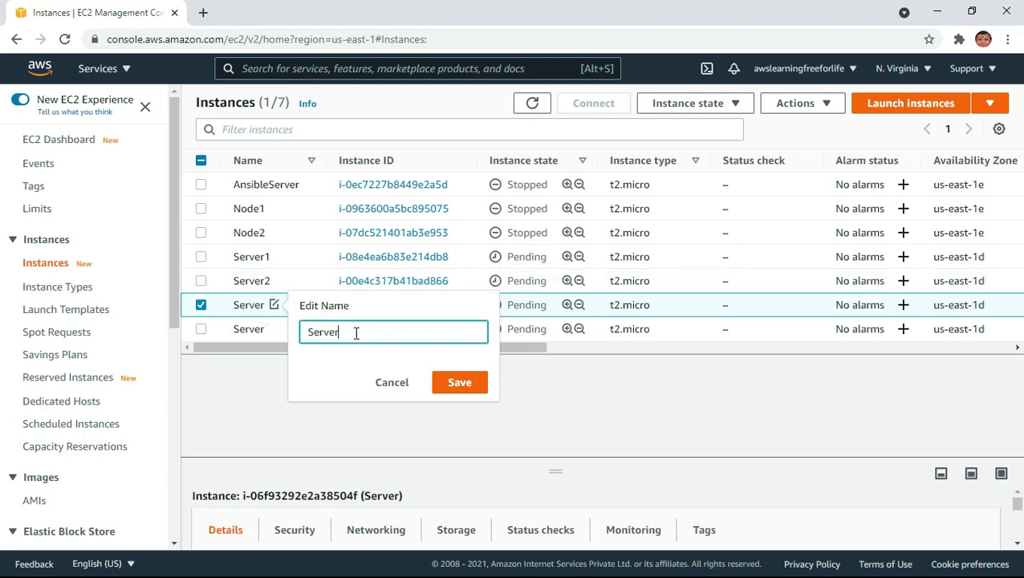
type("3")
key("Return")
Step: Rename the last of the new Server instances to Server4
left_click(274, 329)
left_click(355, 355)
type("4")
left_click(459, 406)
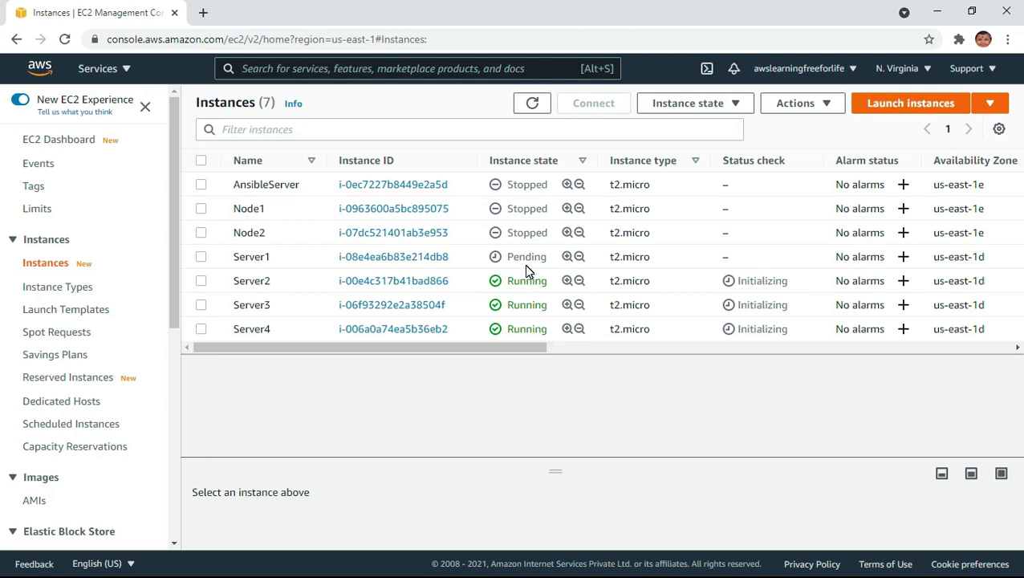
Step: Open a terminal session on the Server4 instance through EC2 Instance Connect as ec2-user
left_click(201, 329)
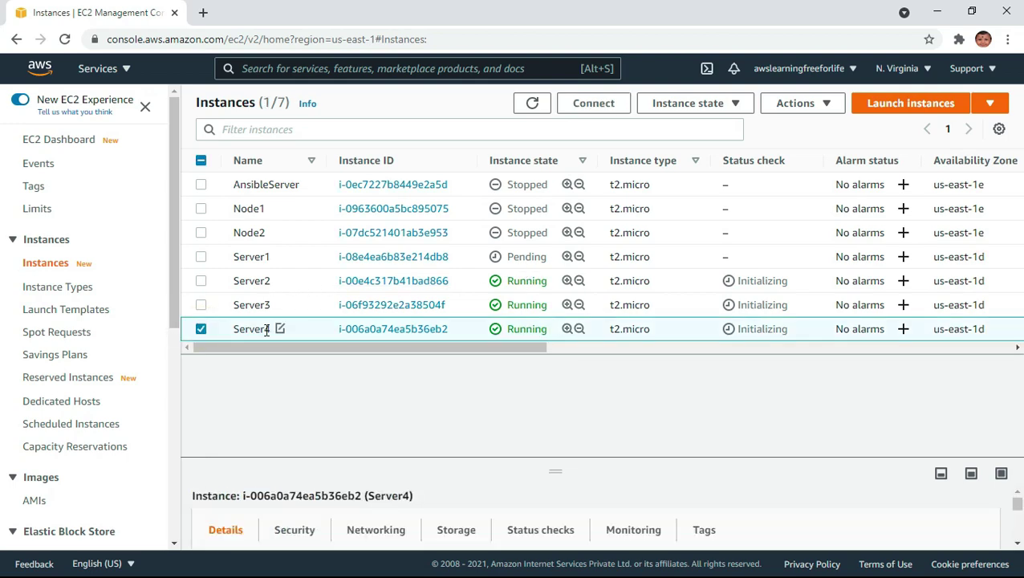
left_click(592, 103)
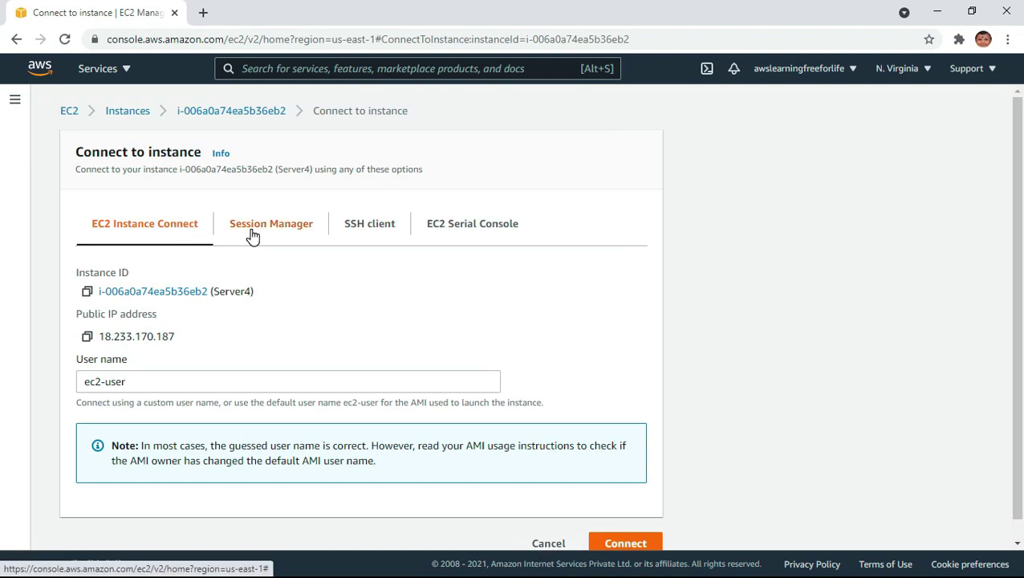
left_click(636, 547)
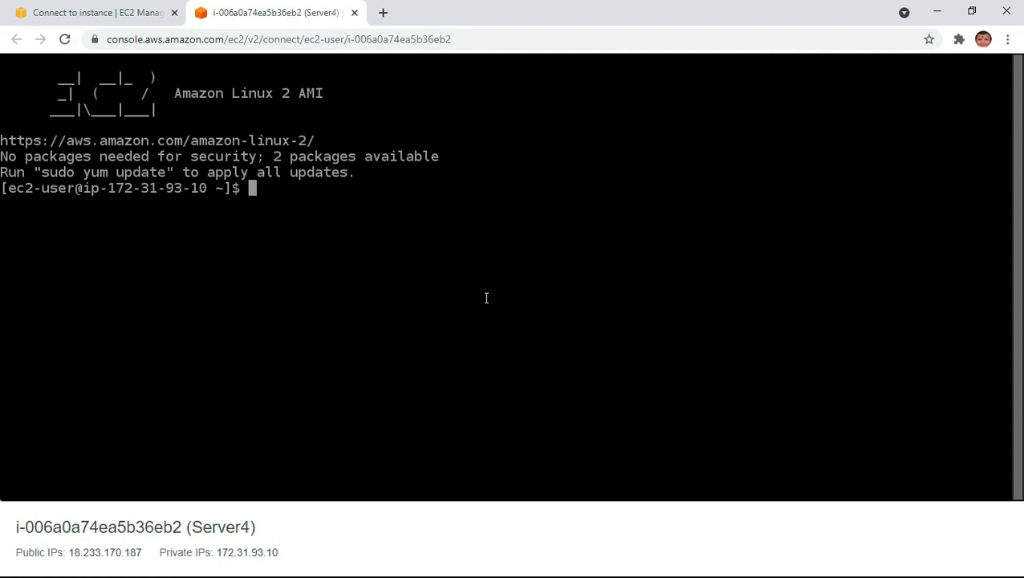
Step: Switch to the root user with sudo su and install the Apache web server with yum install httpd -y
type("sudo su")
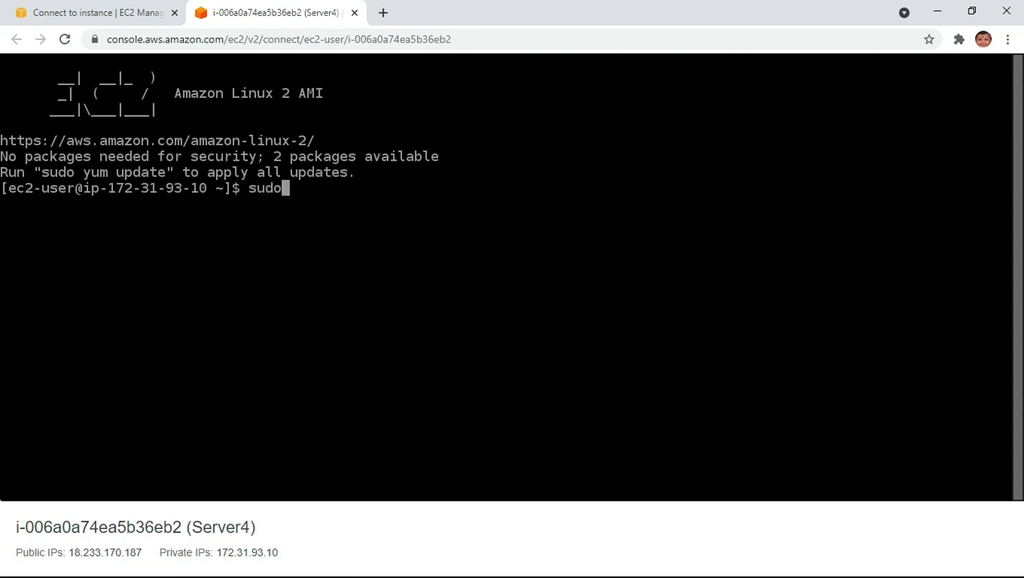
key("Return")
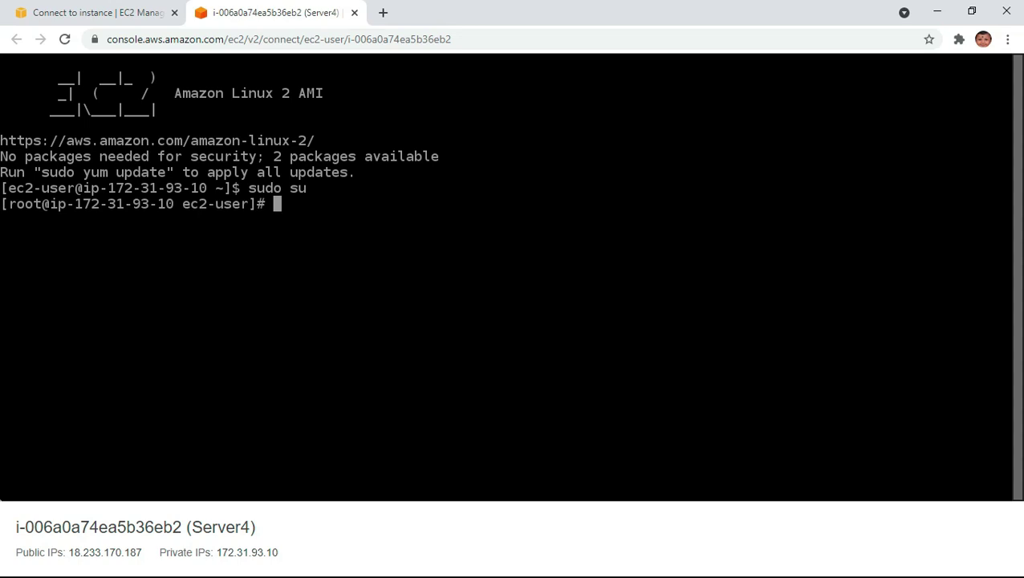
type("yum ins")
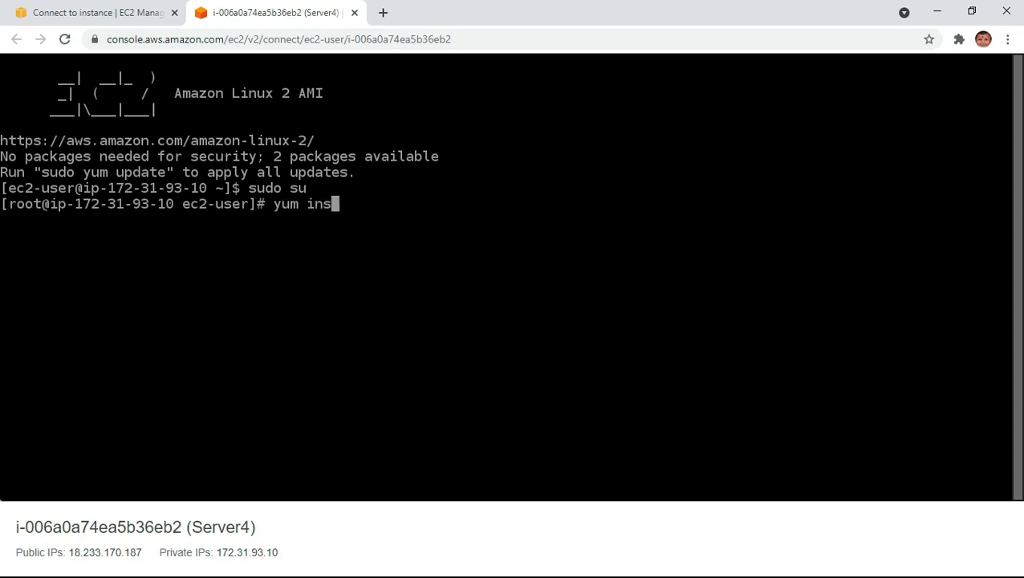
type("tall httpd")
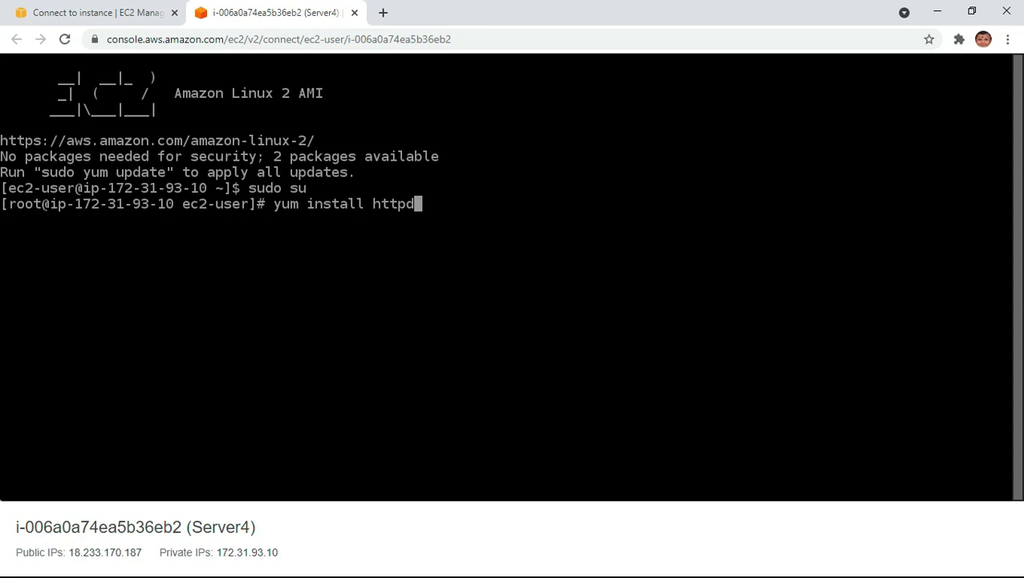
type(" -y")
key("Return")
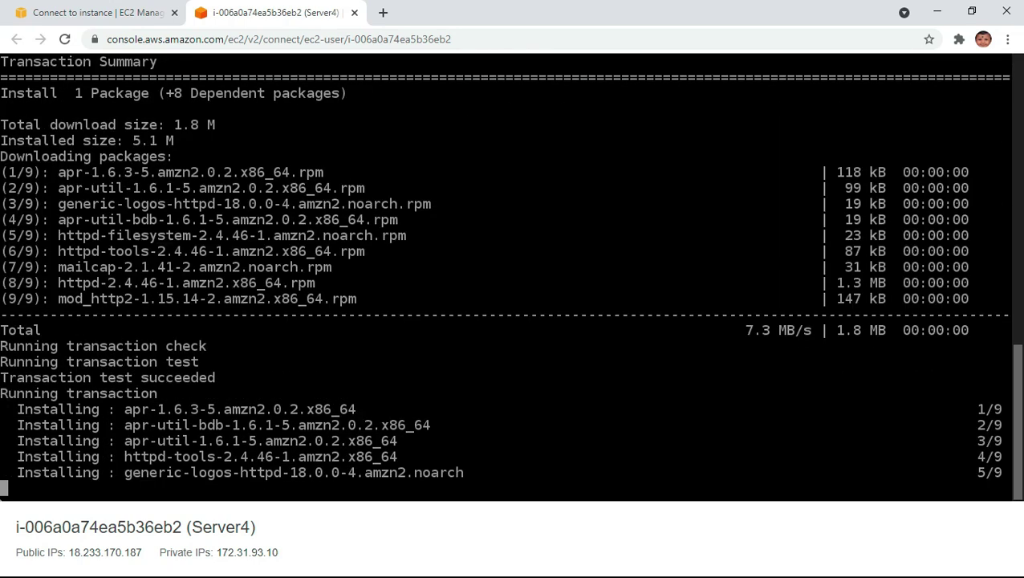
Step: Try to start the Apache service with the command systemctl httpd start
type("s")
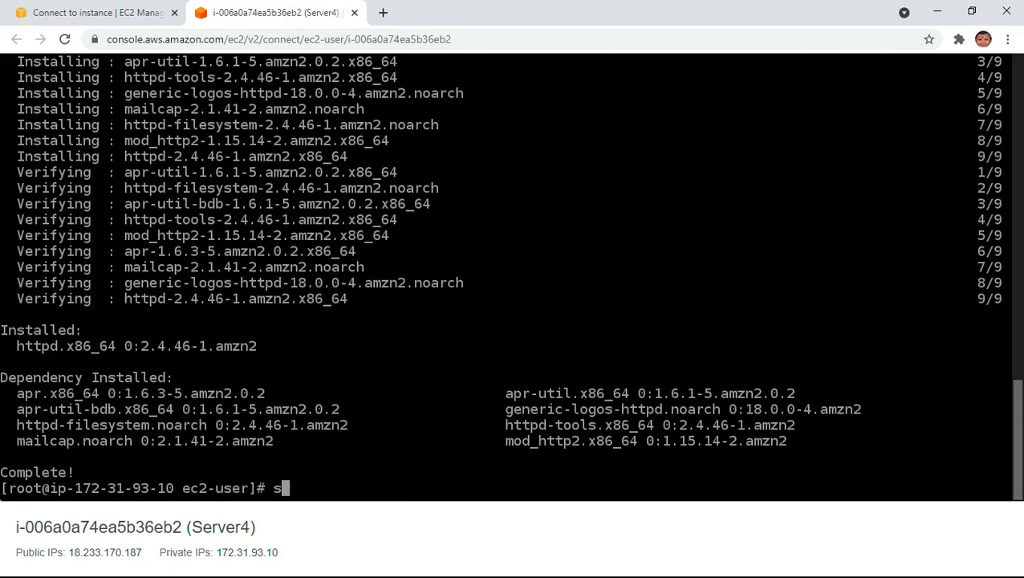
type("ystemctl")
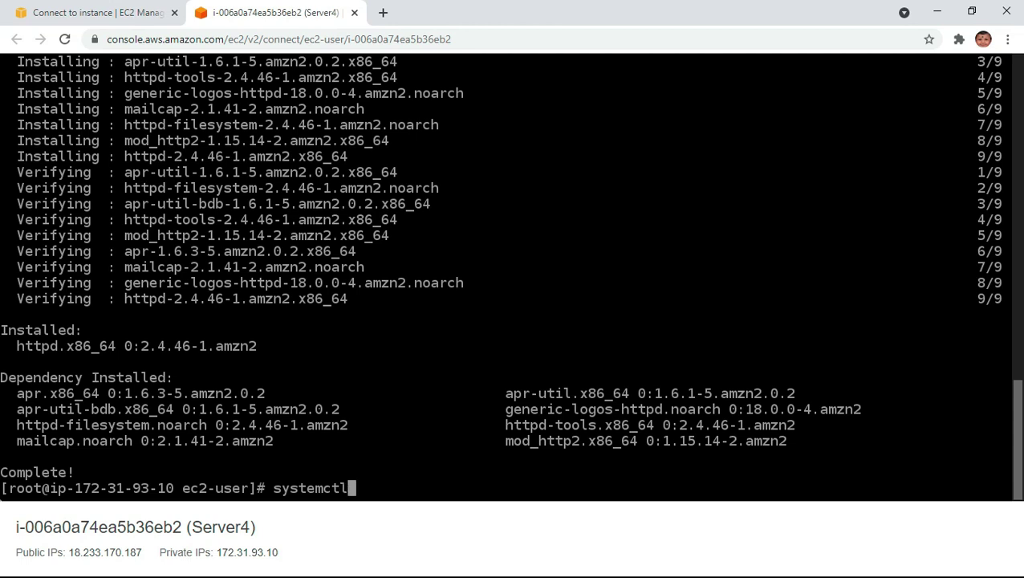
key("BackSpace")
key("BackSpace")
type("tl httpd ")
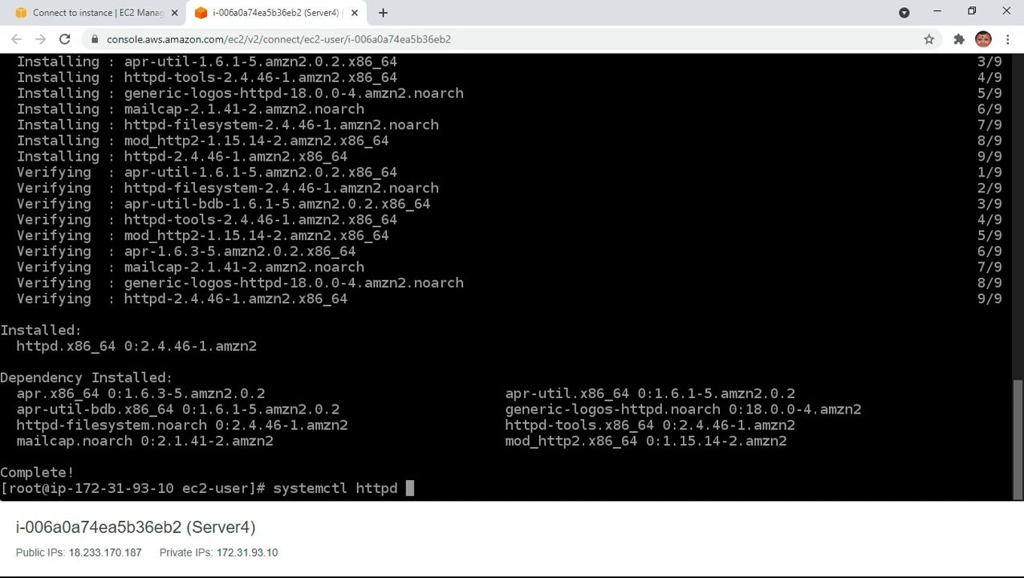
type("start")
key("Return")
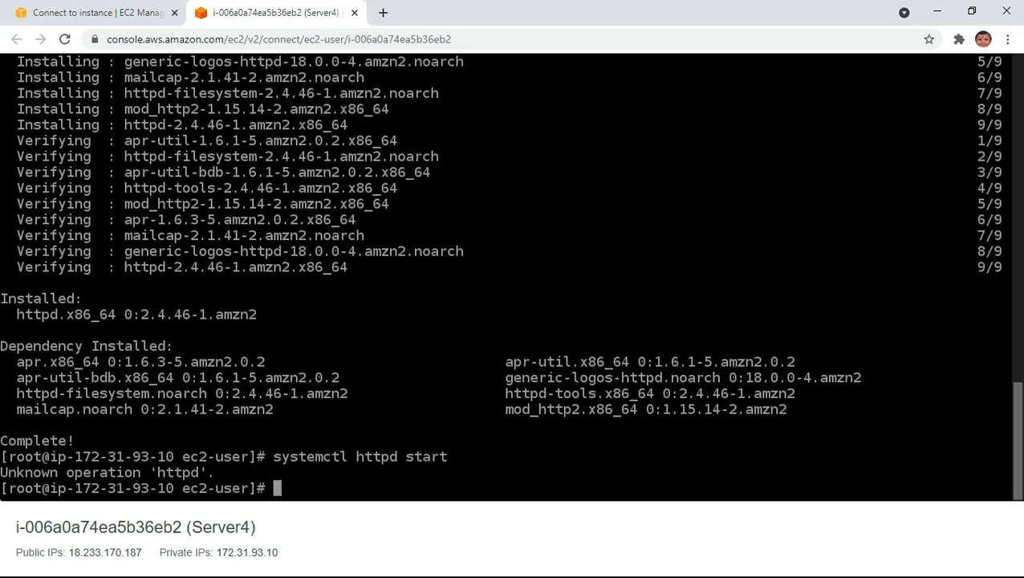
Step: Start the Apache service by running systemctl start httpd
key("Up")
key("BackSpace")
key("BackSpace")
key("BackSpace")
key("BackSpace")
key("BackSpace")
key("BackSpace")
key("BackSpace")
key("BackSpace")
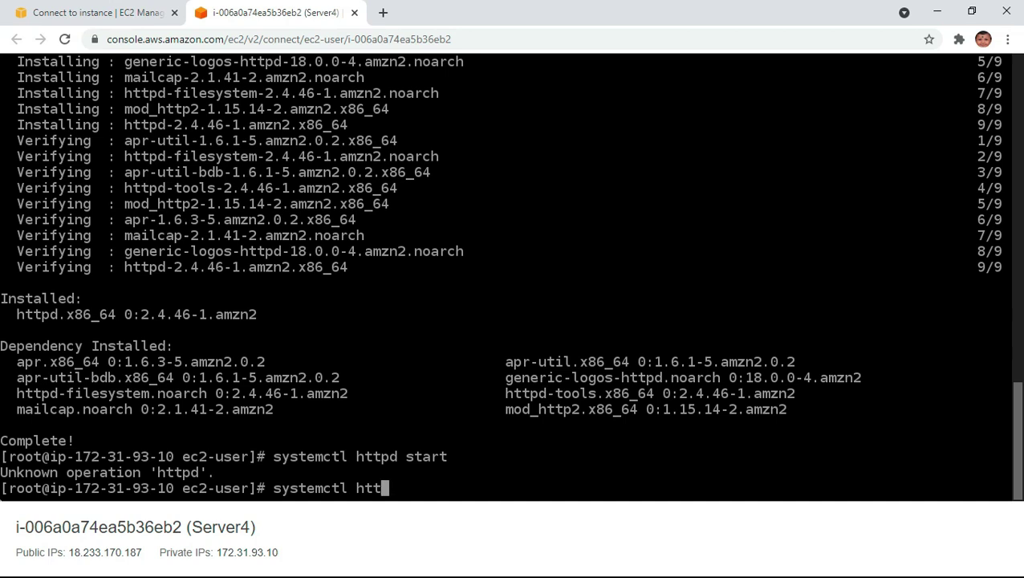
key("BackSpace")
key("BackSpace")
key("BackSpace")
type("start httpd")
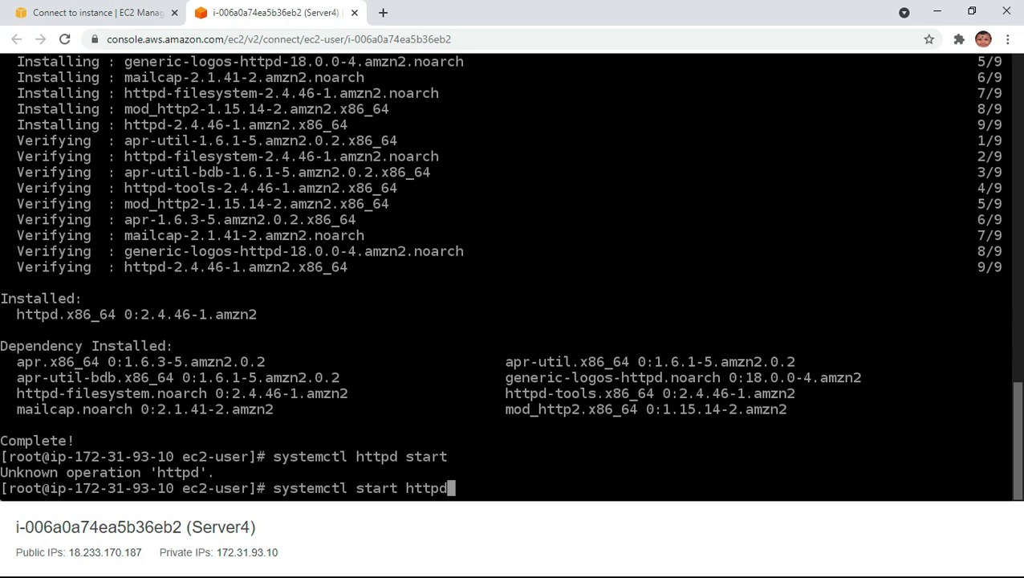
key("Return")
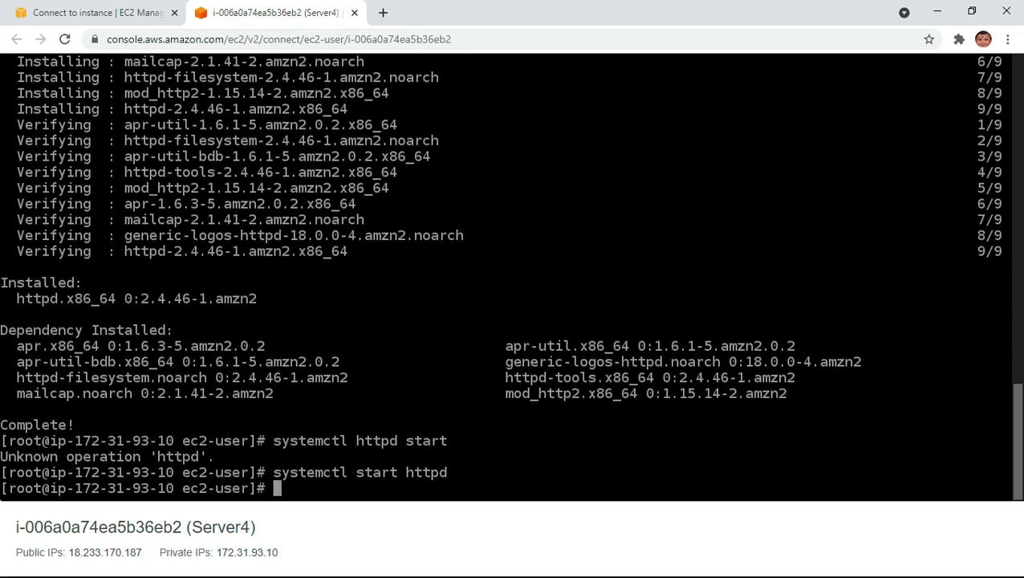
Step: Enable the Apache service at boot by running systemctl enable httpd
key("Up")
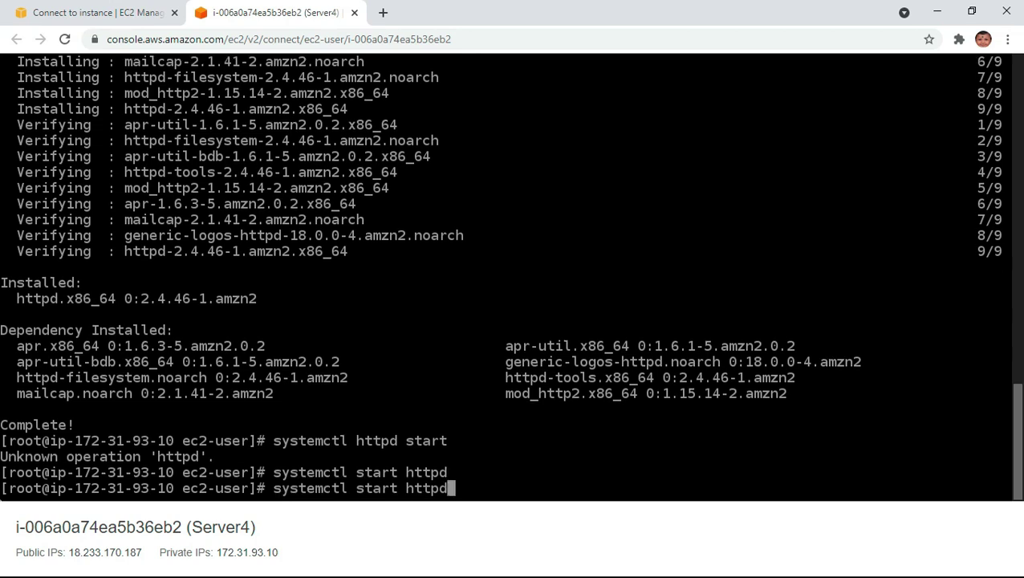
key("BackSpace")
key("BackSpace")
key("BackSpace")
key("BackSpace")
key("BackSpace")
key("BackSpace")
key("BackSpace")
key("BackSpace")
key("BackSpace")
key("BackSpace")
key("BackSpace")
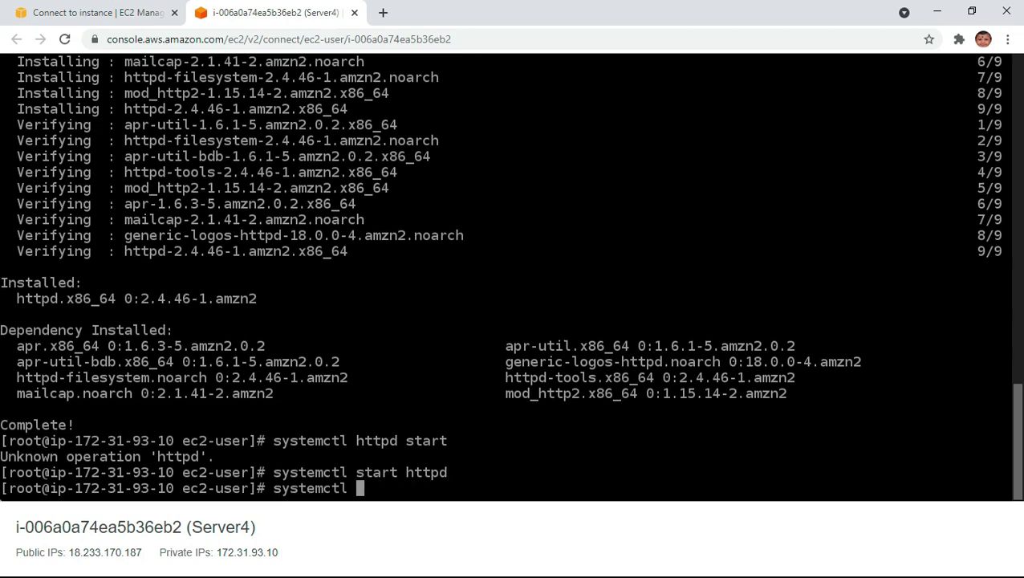
type("enable httpd")
key("Return")
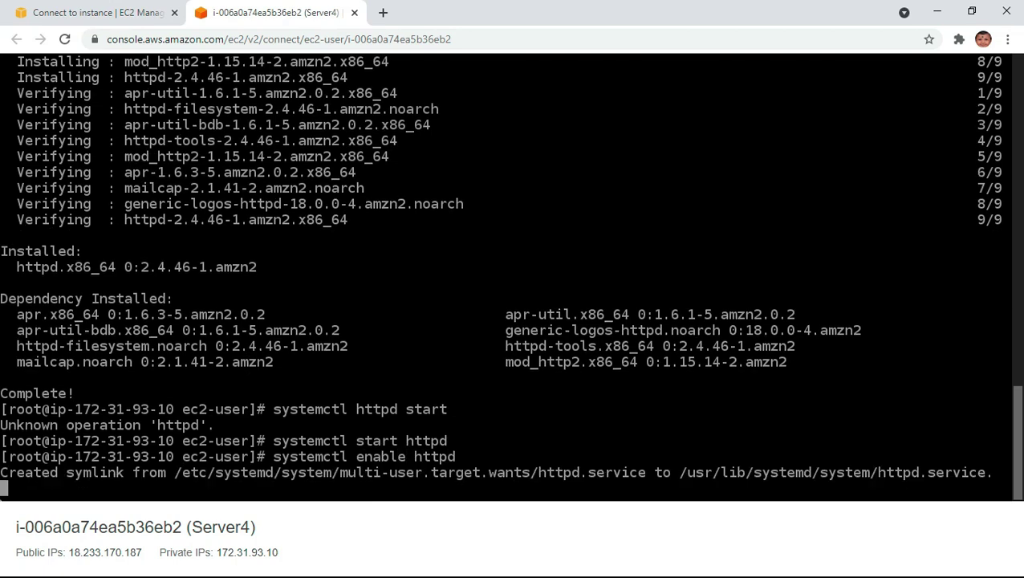
Step: Change the working directory to the web root /var/www/html
type("c")
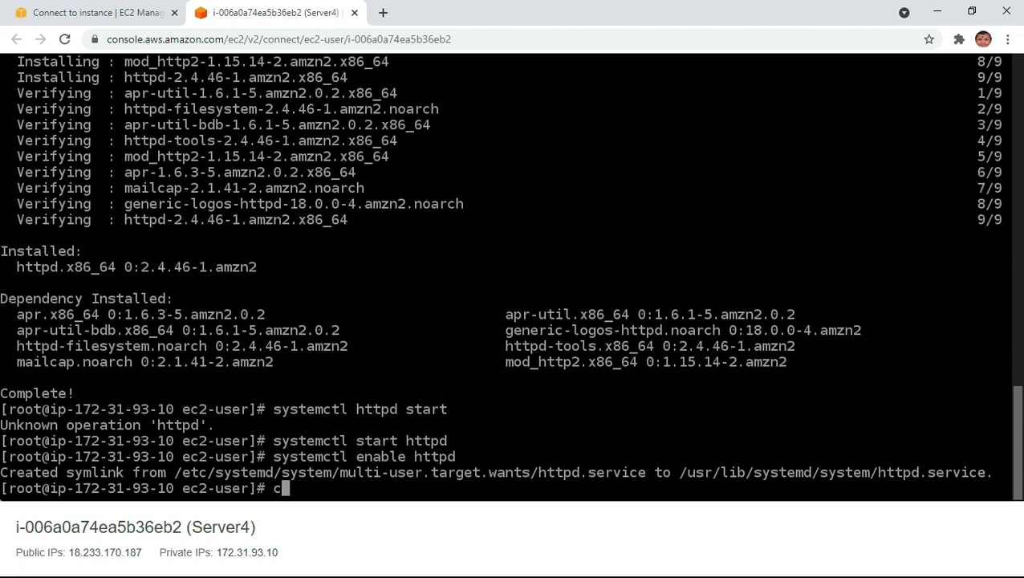
type("d /var/w")
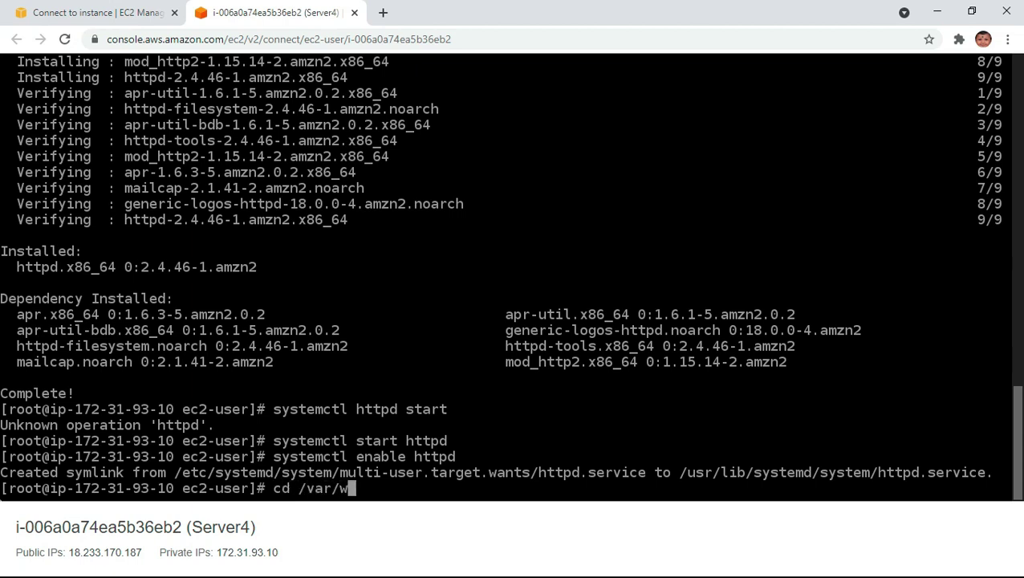
type("ww/htm")
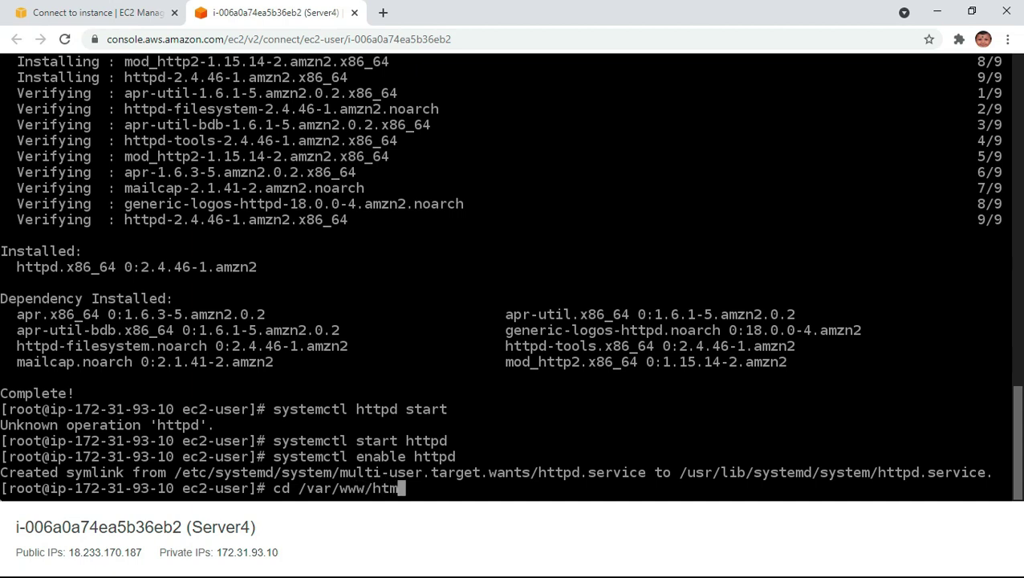
type("l")
key("Return")
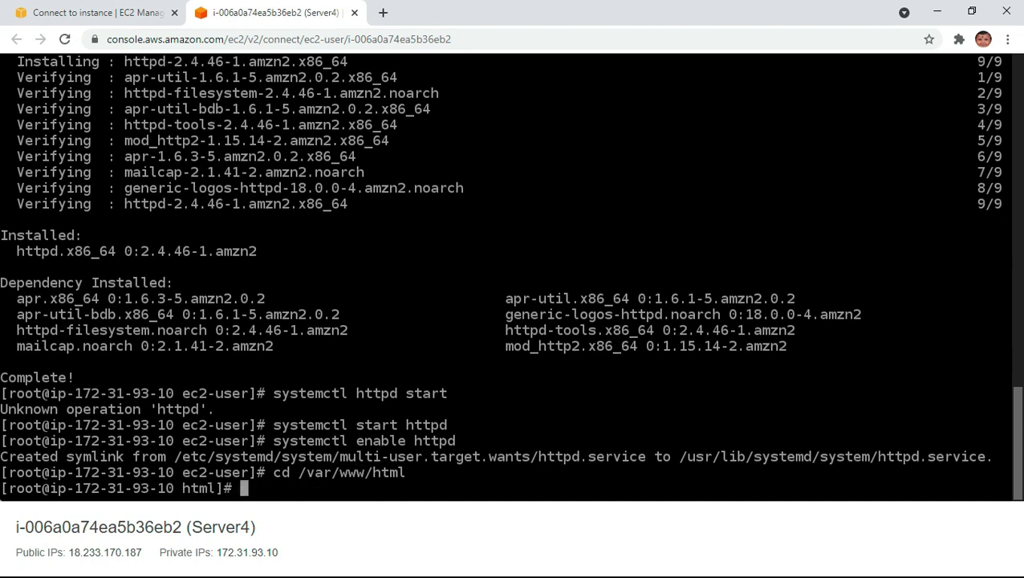
Step: Create a directory named shopping in the web root
type("mkdir ")
type("orde")
key("BackSpace")
key("BackSpace")
key("BackSpace")
key("BackSpace")
type("p")
key("BackSpace")
type("shopping")
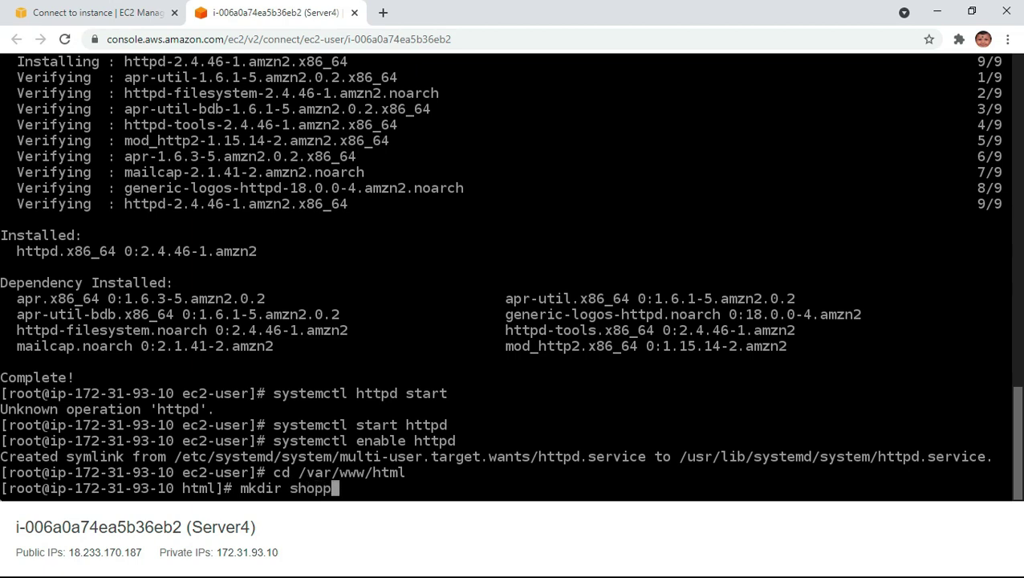
key("Return")
Step: Change into the shopping directory and open a new file named index.html in vi
type("cd")
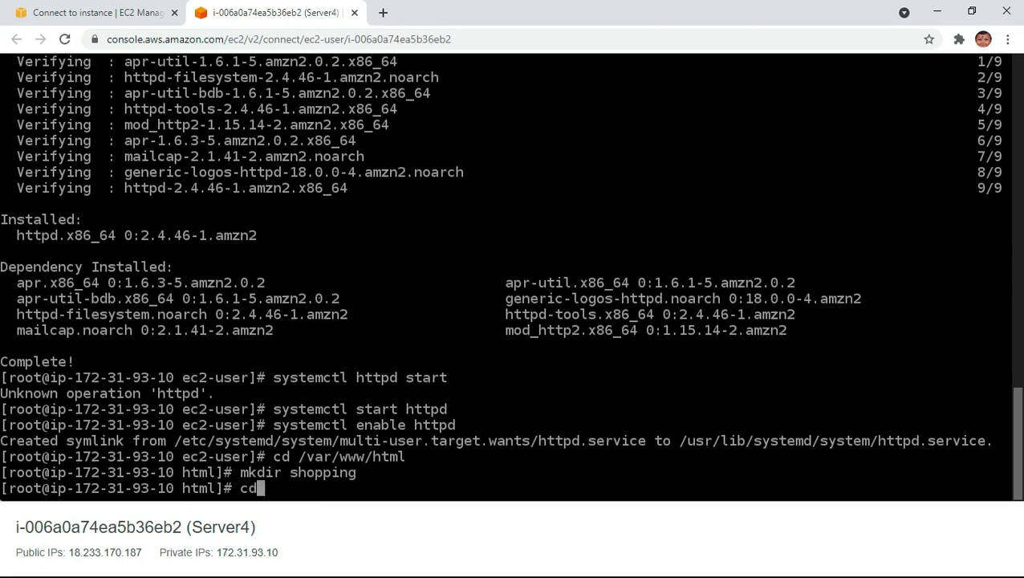
type(" shopping")
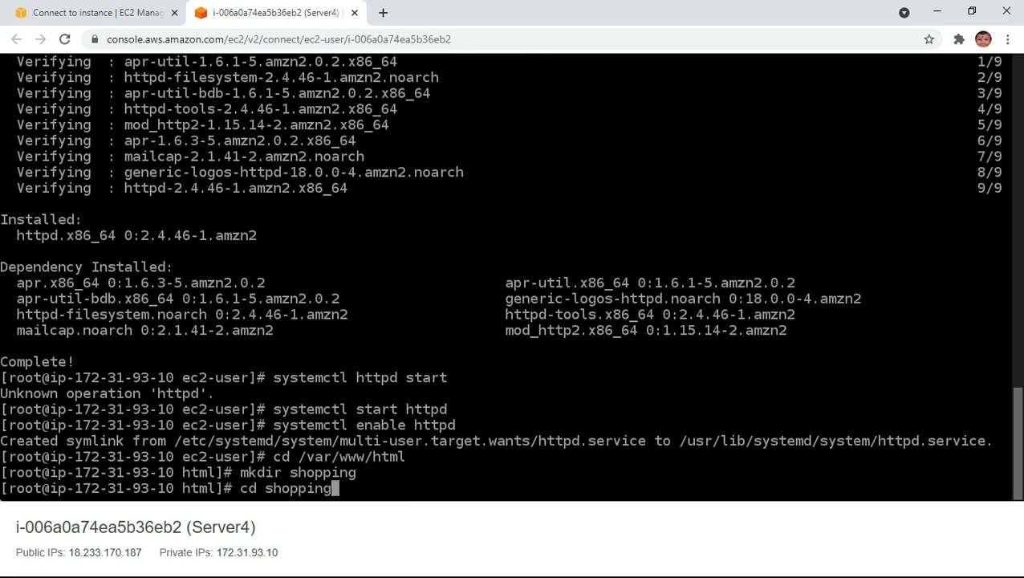
key("Return")
type("cd")
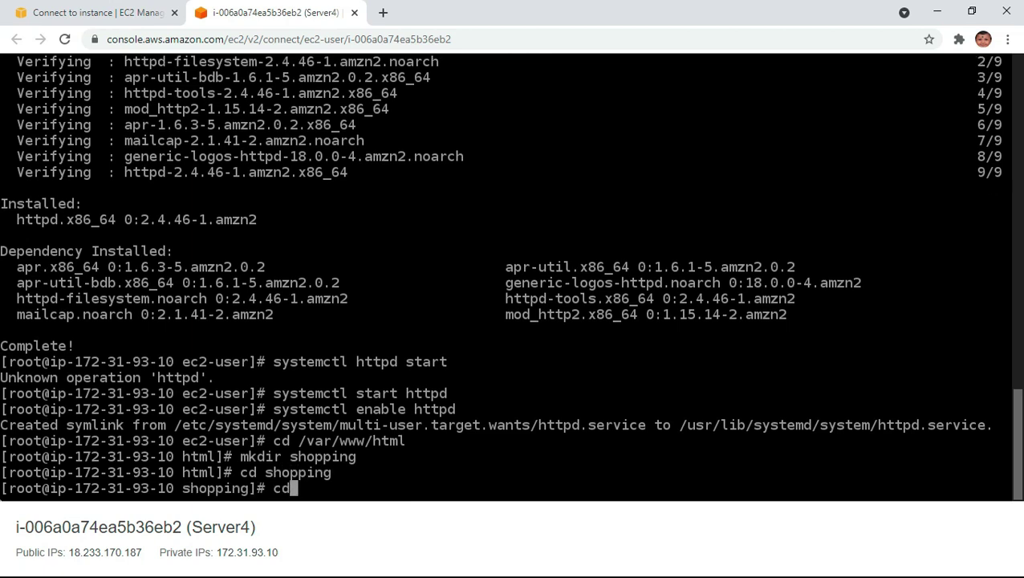
key("BackSpace")
key("BackSpace")
type("vi ind")
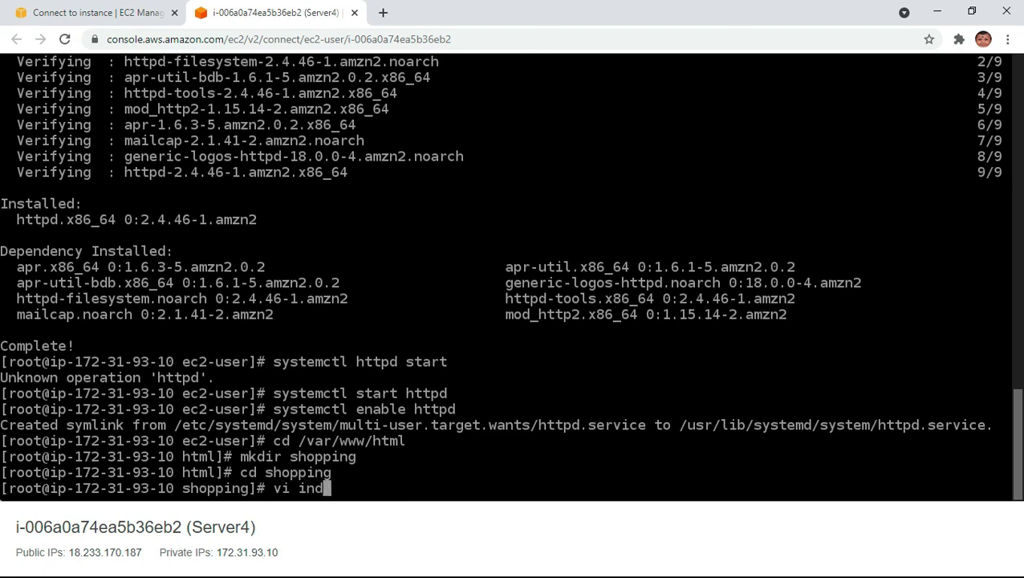
type("ex.html")
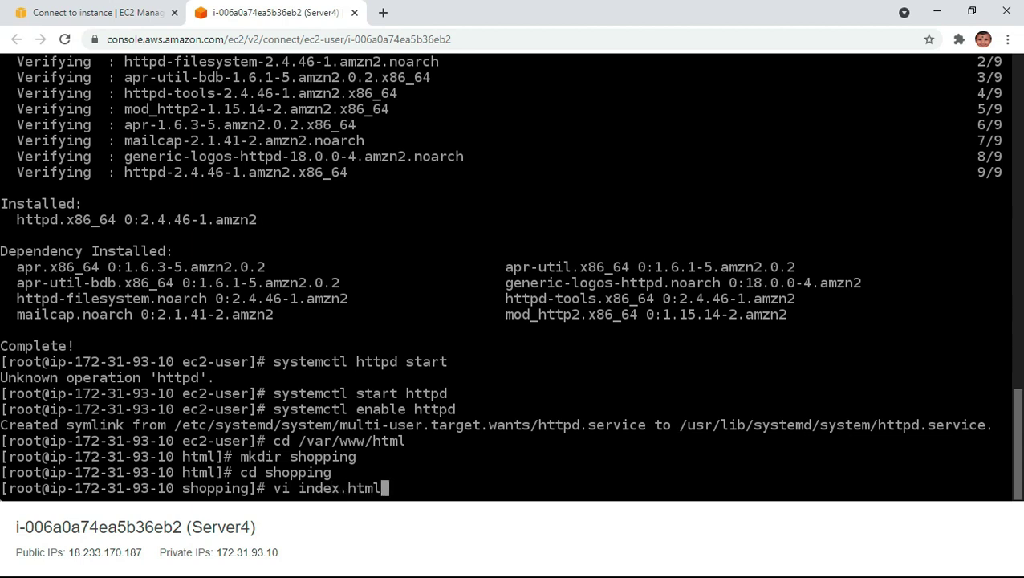
key("Return")
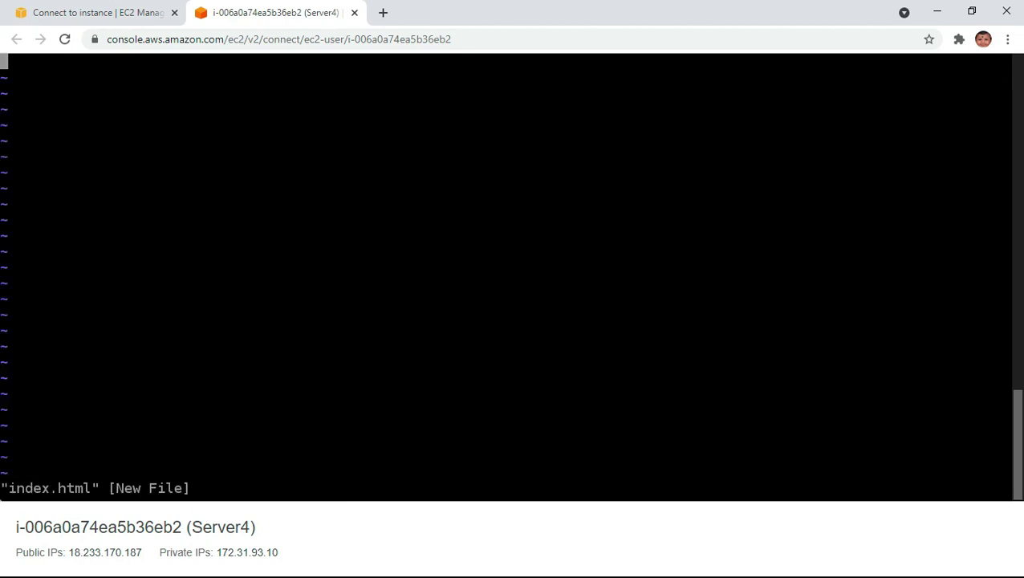
Step: Write the line "<h1> This is shooping server - server 4 </h1>" in index.html, followed by a line break
type("i")
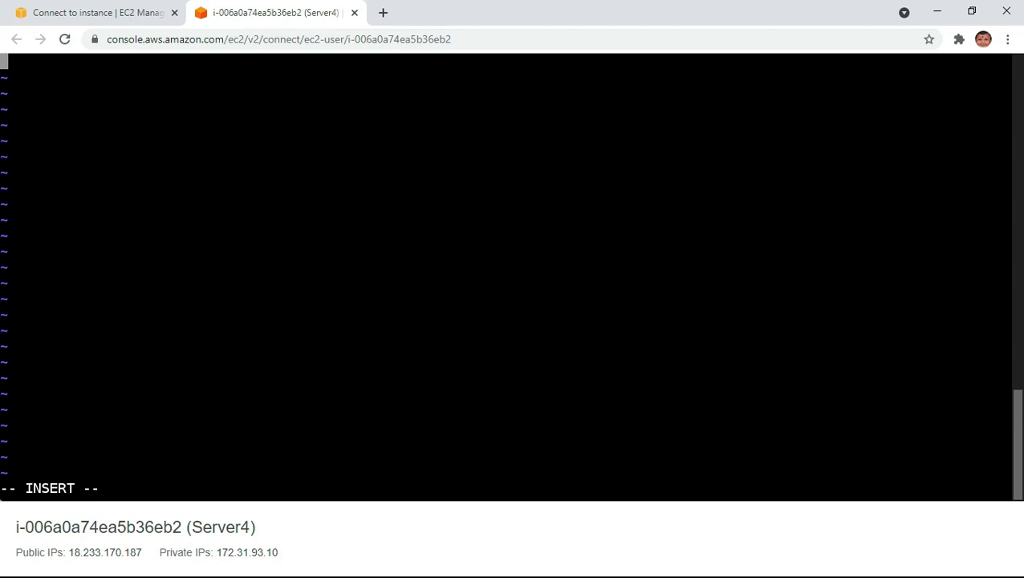
type("<h1> This i")
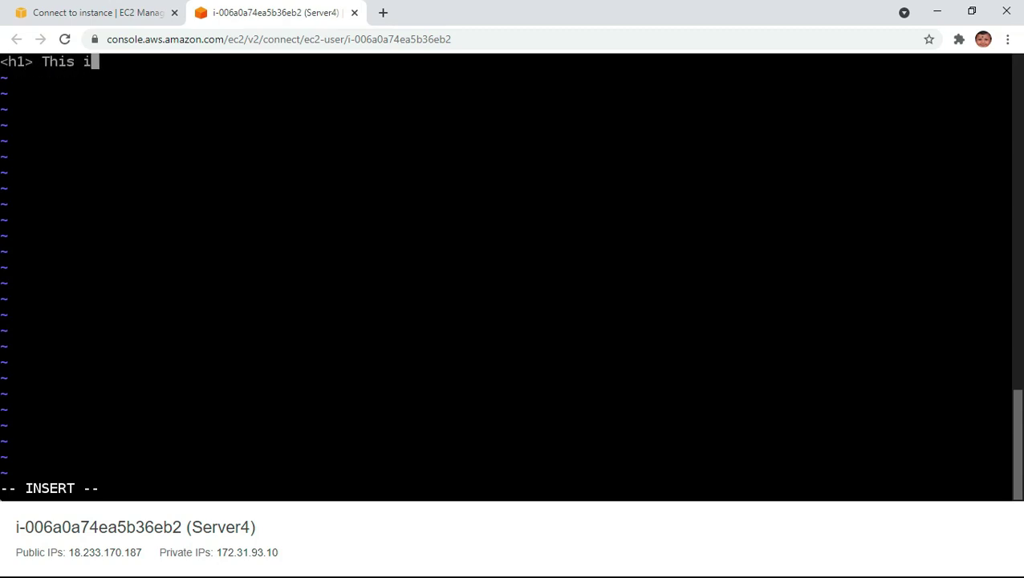
type("s shoo")
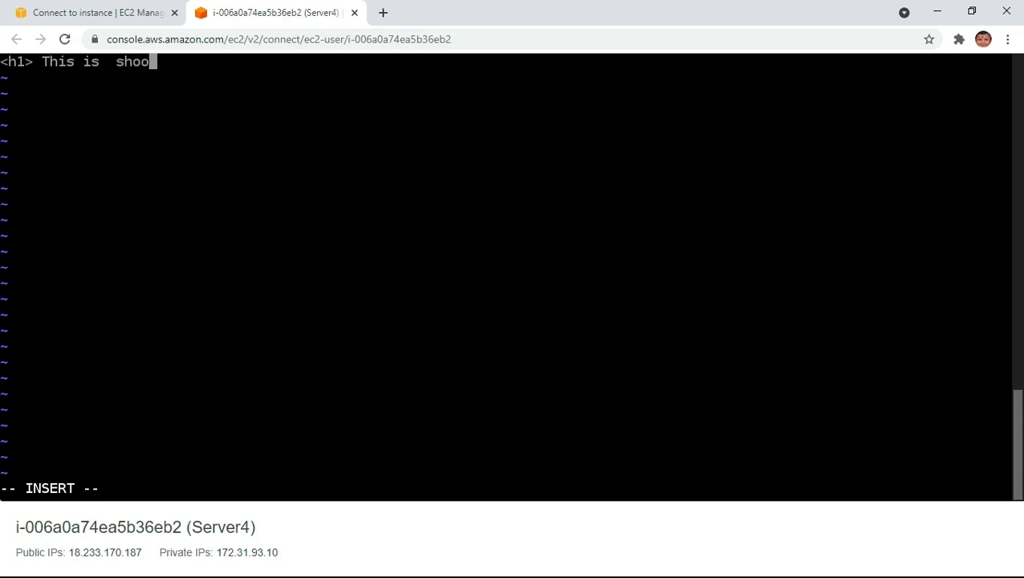
type("ping ser")
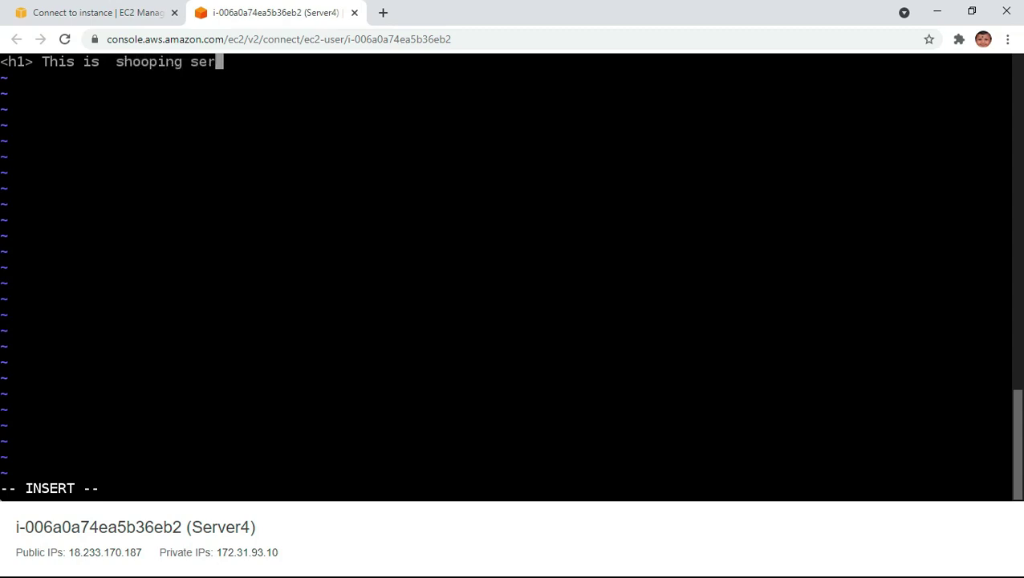
type("ver - server 4 ")
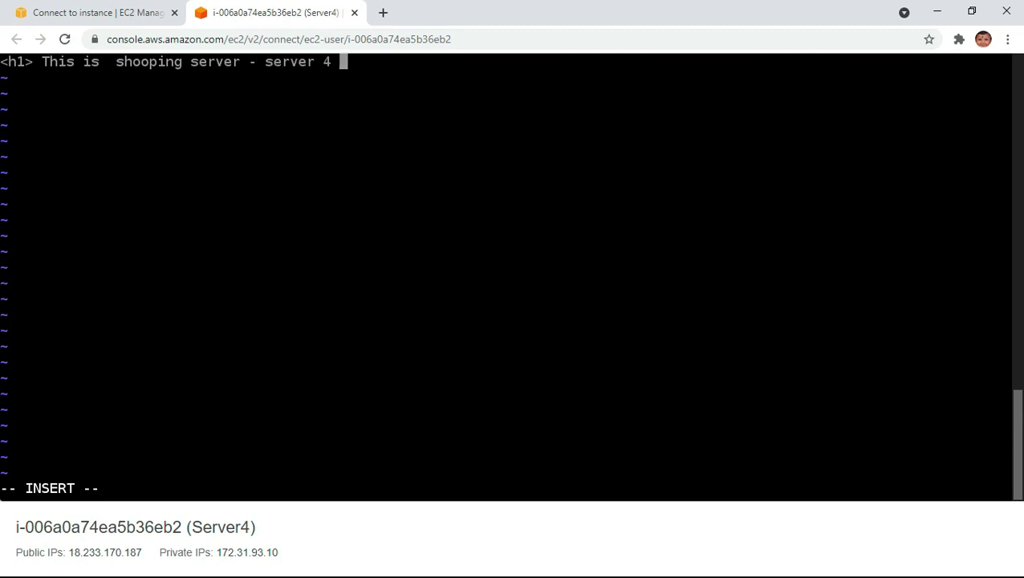
type("</h1")
type(">")
key("Return")
Step: Save index.html and quit vi with :wq!
key("Escape")
type(":wq!")
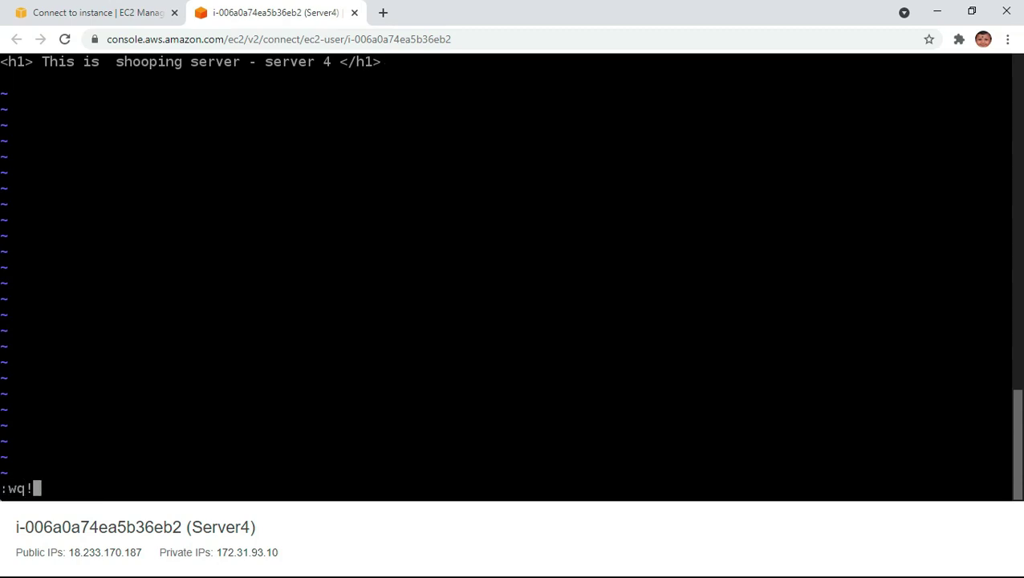
key("Return")
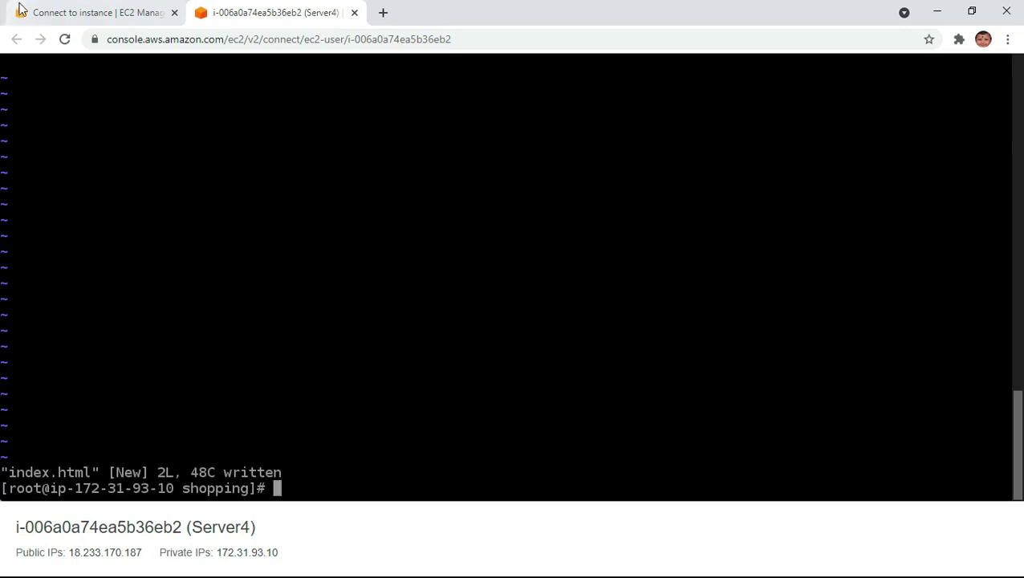
Step: Copy Server4's public IP address from the EC2 console and open its /shopping page in a new browser tab
left_click(91, 15)
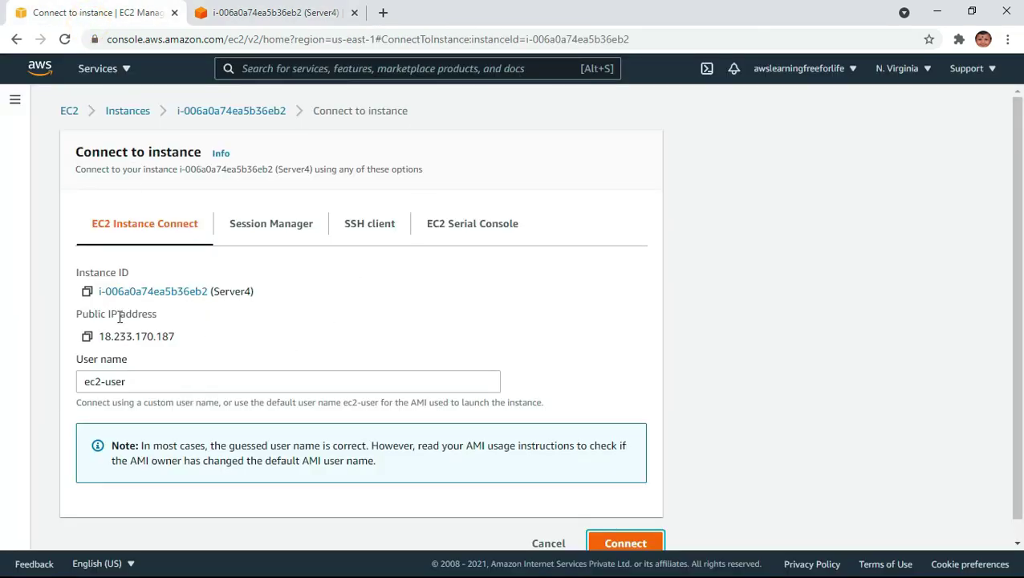
left_click(87, 336)
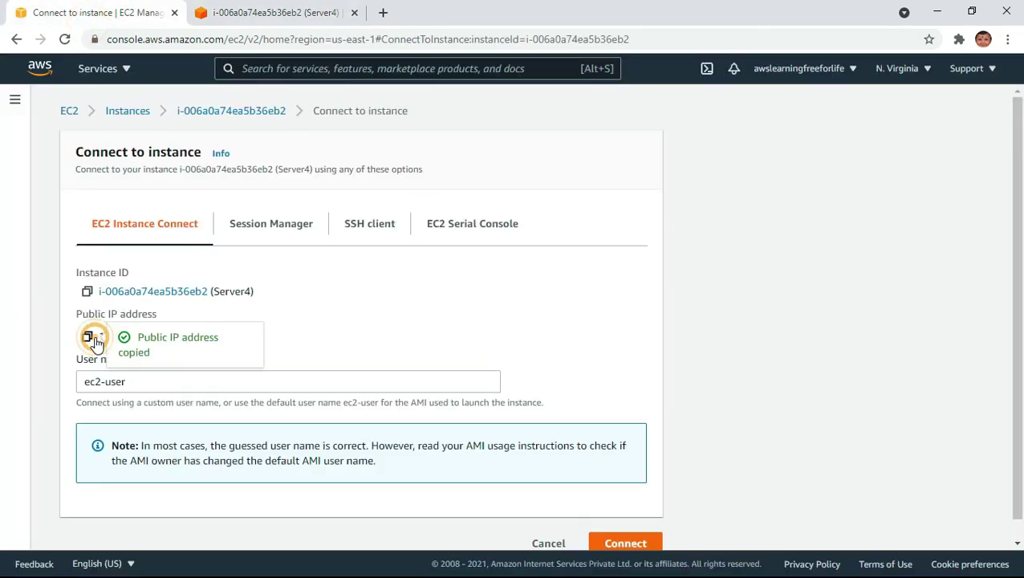
left_click(382, 13)
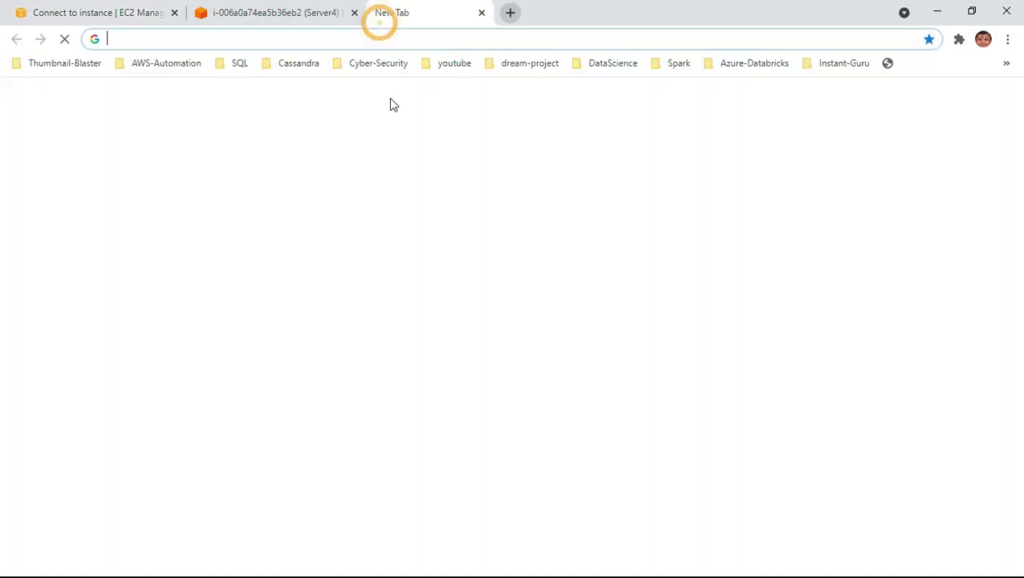
key("ctrl+v")
type("/shopping")
key("Return")
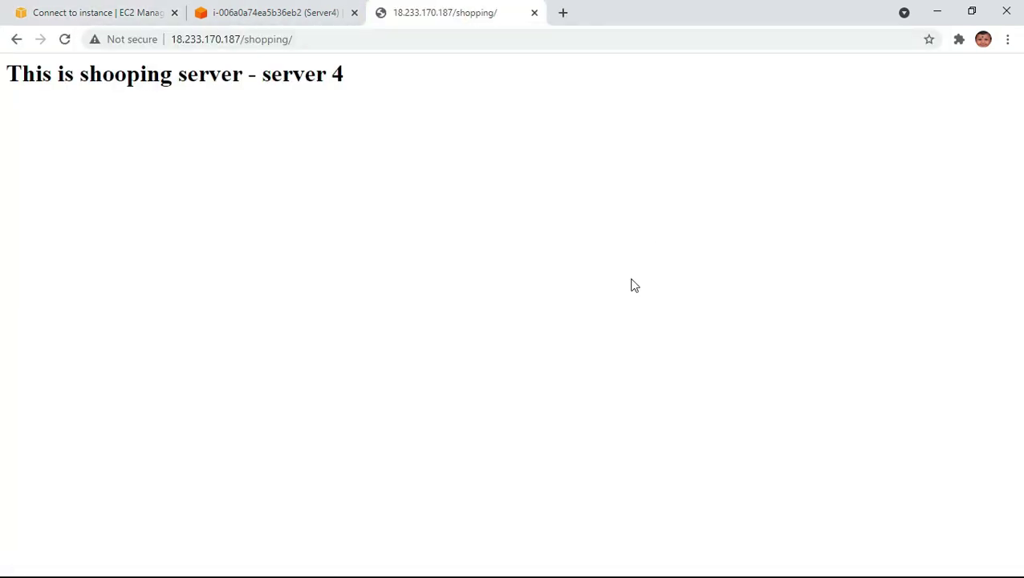
Step: Return to the EC2 instances list, select only Server3 and open an EC2 Instance Connect session to it as ec2-user
left_click(285, 18)
left_click(53, 12)
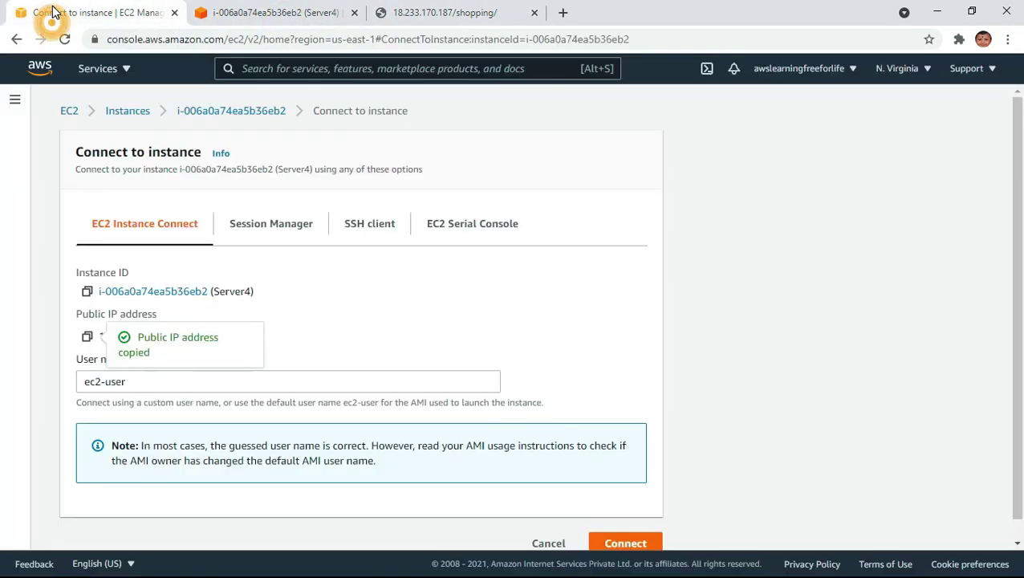
left_click(127, 114)
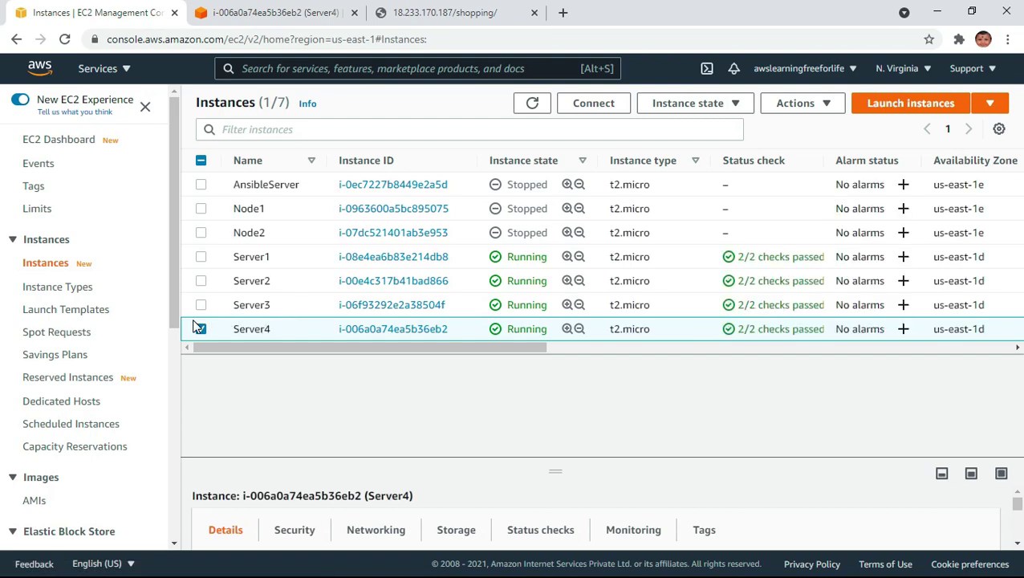
left_click(199, 328)
left_click(200, 305)
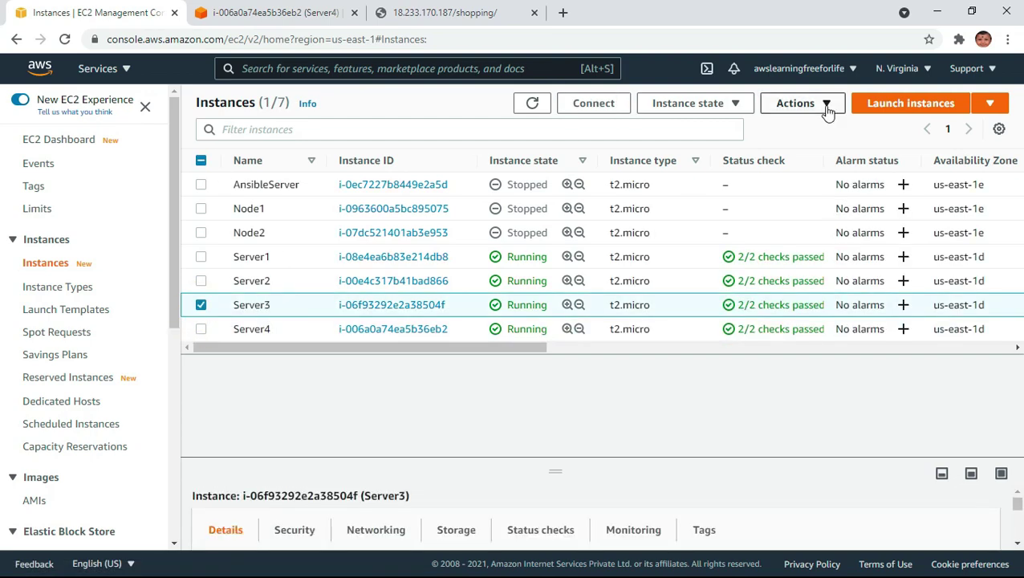
left_click(593, 103)
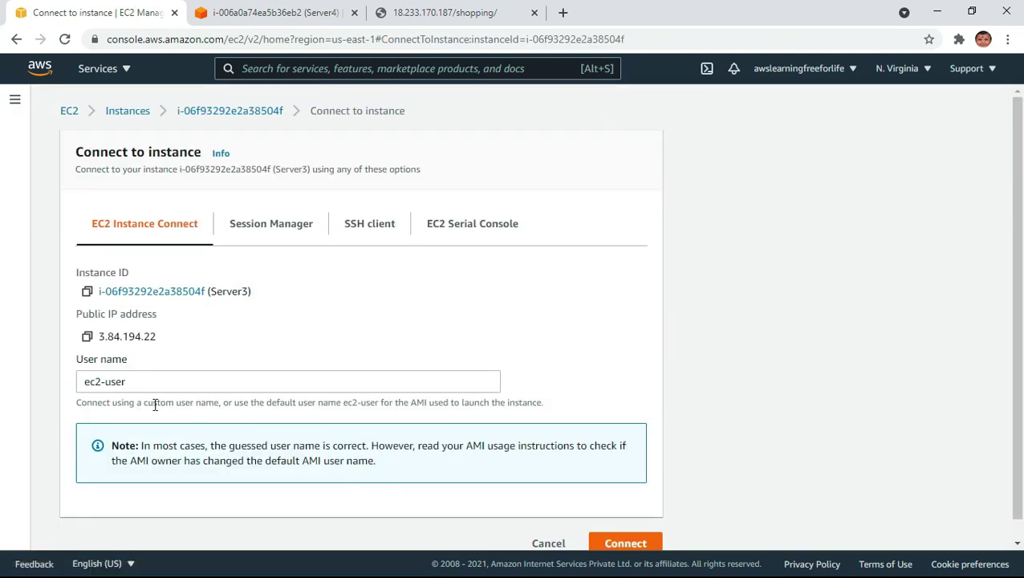
scroll(707, 473, "down", 1)
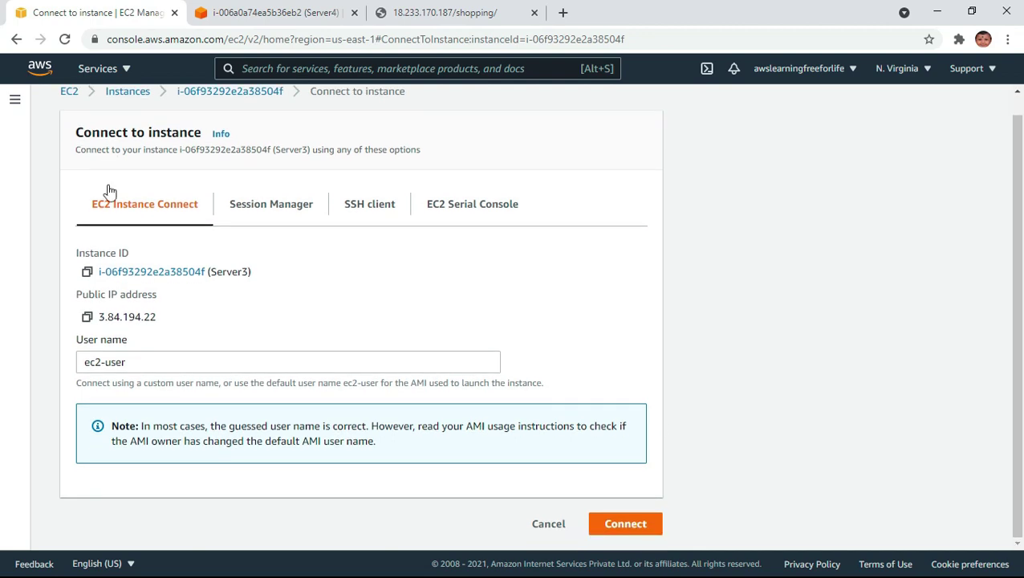
left_click(630, 521)
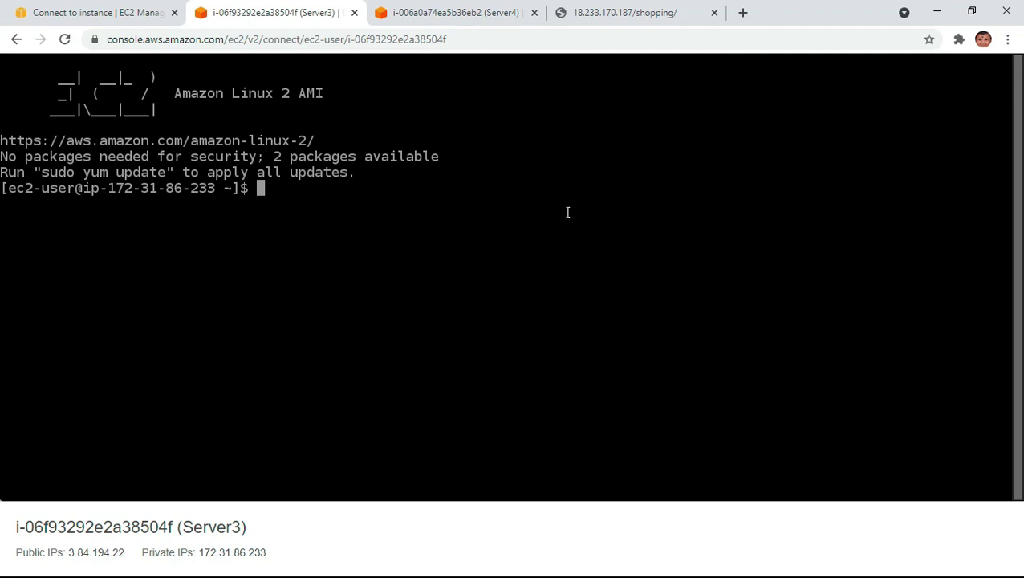
Step: On Server3, change into the shopping directory and open a new index.html in vi for inserting text
type("sudo")
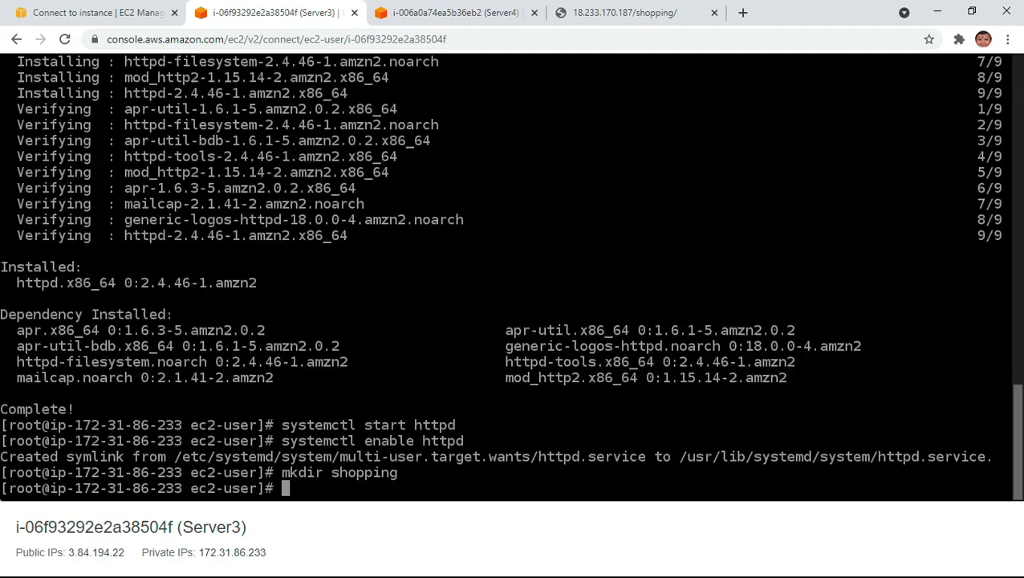
type("cd shopping")
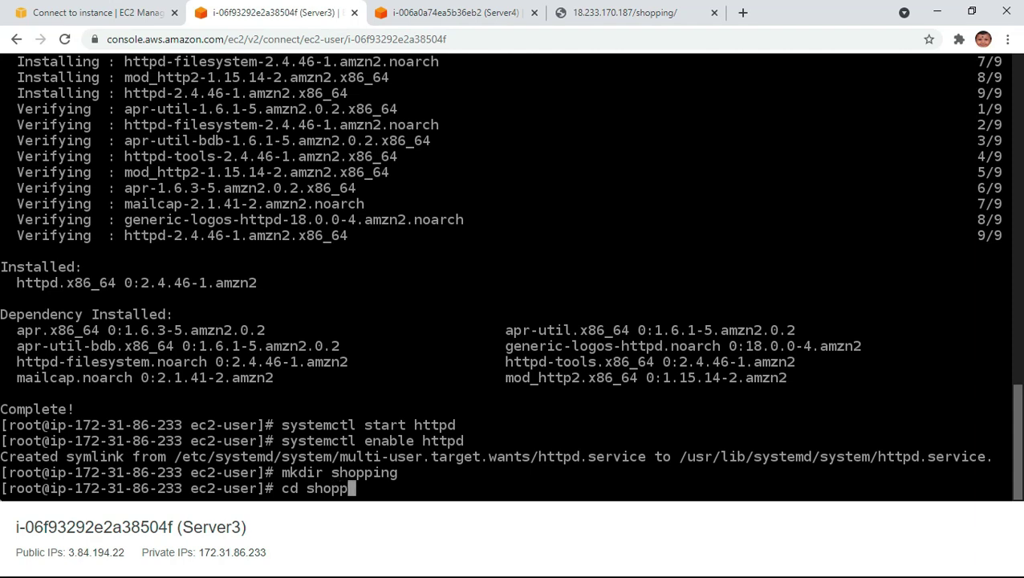
key("Return")
type("vi")
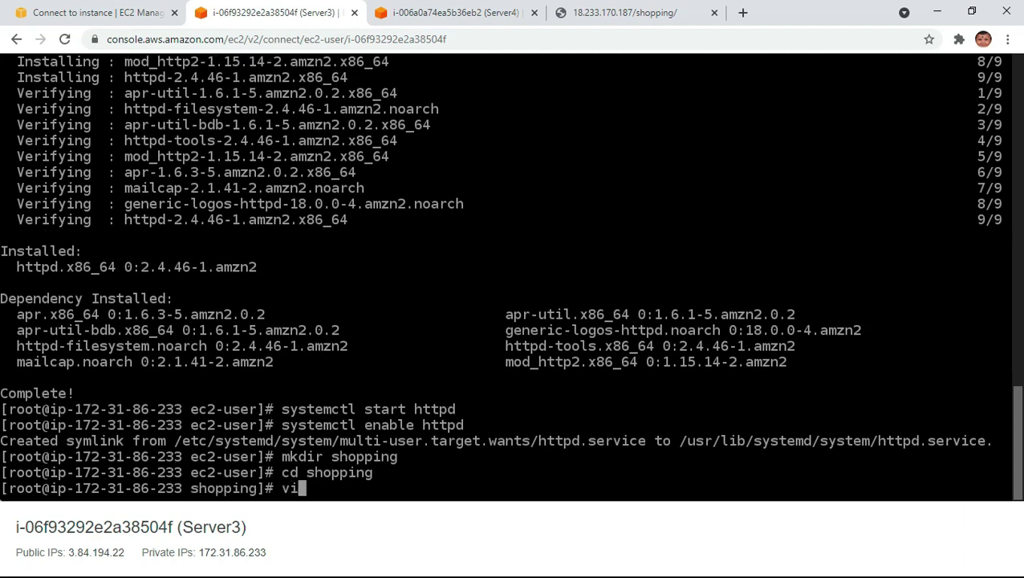
type(" index.html")
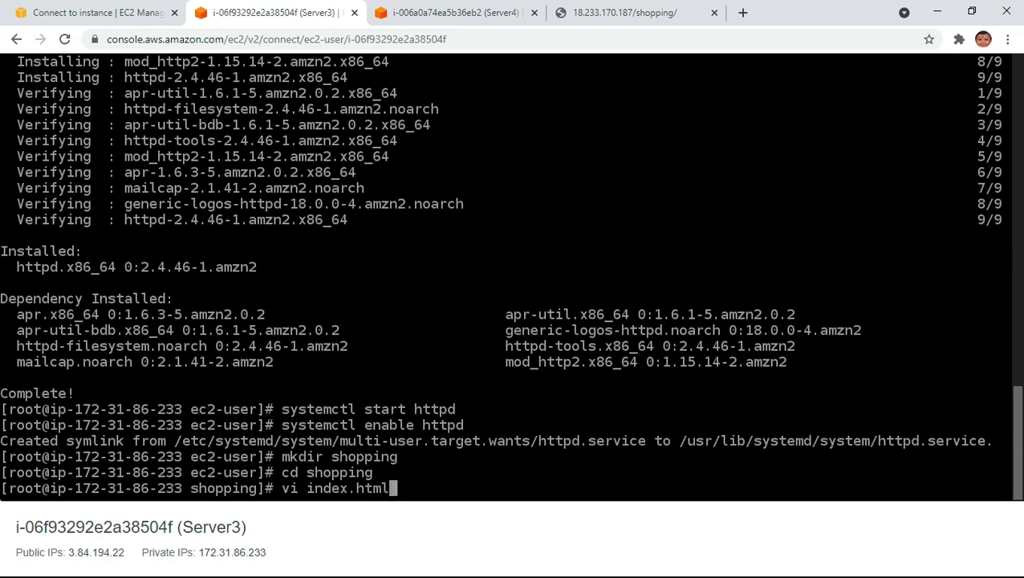
key("Return")
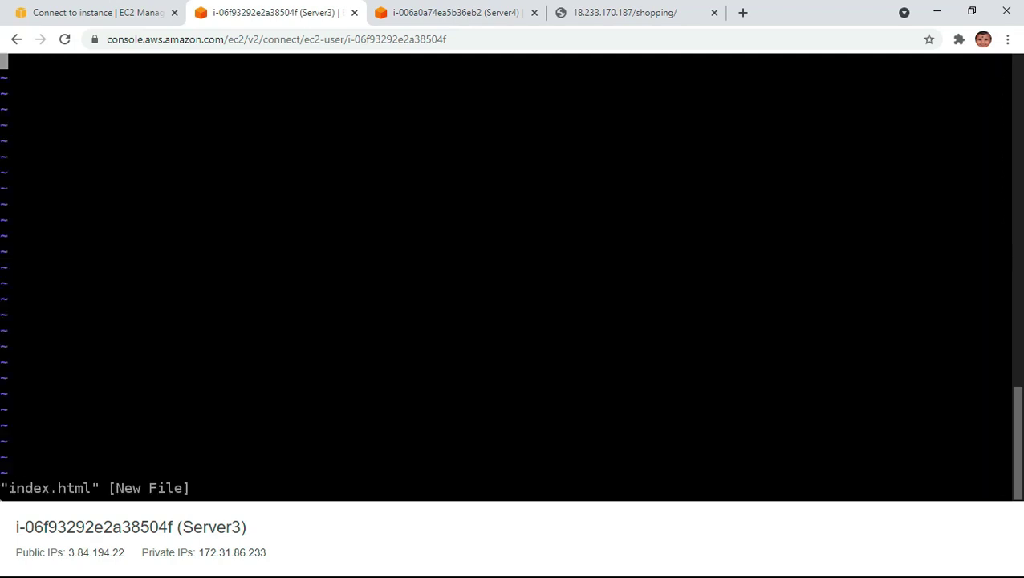
key("i")
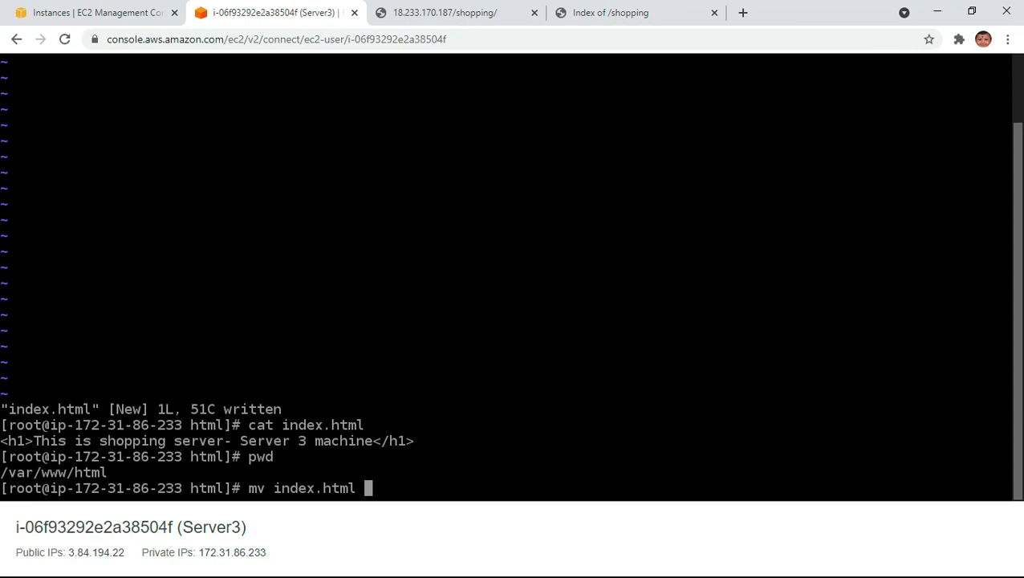
Step: Move index.html from /var/www/html into the shopping/ directory on Server3
type("/s")
key("BackSpace")
key("BackSpace")
key("BackSpace")
type("shopping/")
key("Return")
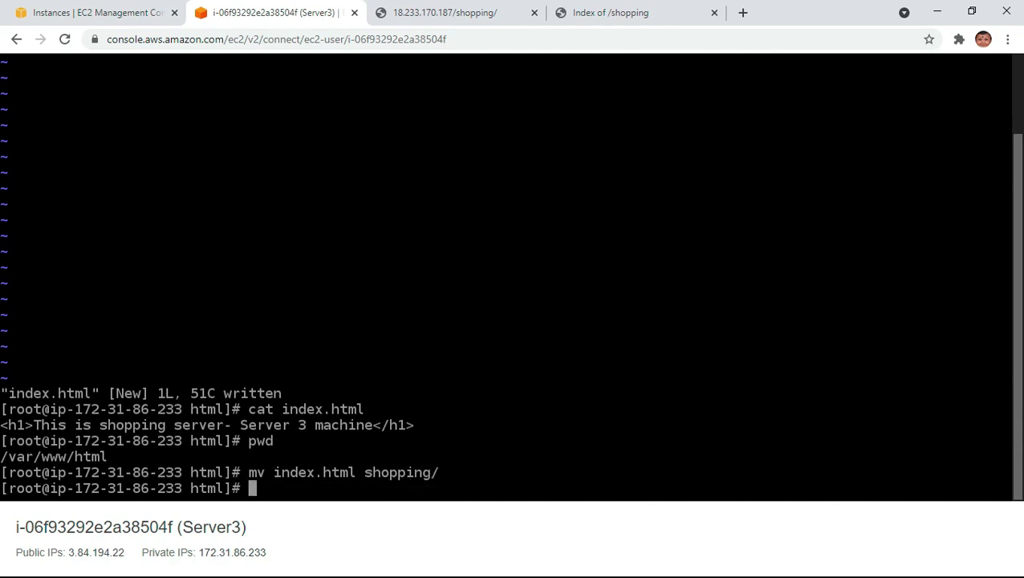
Step: Change into the shopping directory on Server3 and list its files
type("cd shopping")
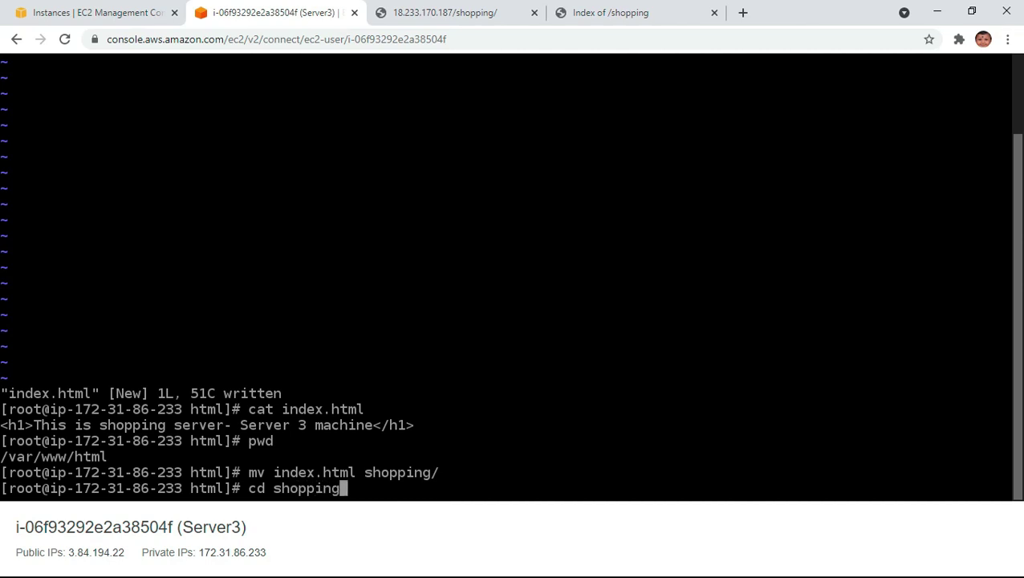
key("Return")
type("ls")
key("Return")
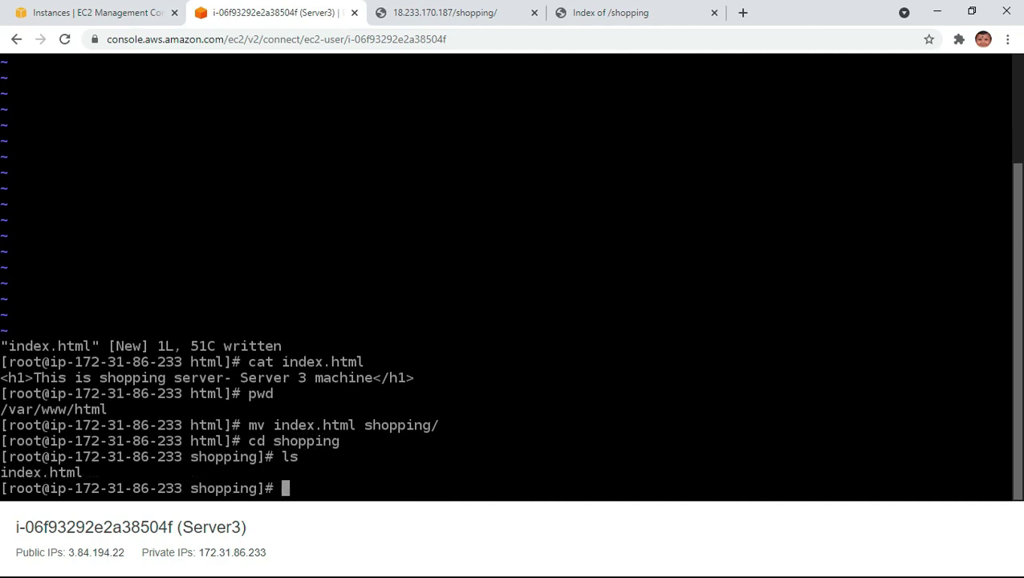
Step: Reload Server3's /shopping/ page in the browser to check the served content
left_click(642, 23)
right_click(462, 287)
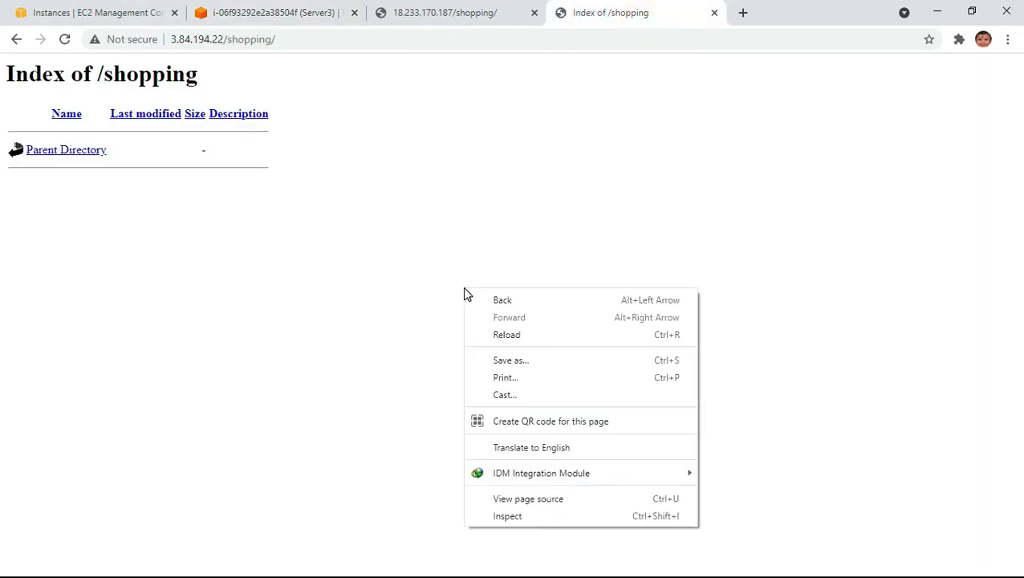
left_click(523, 341)
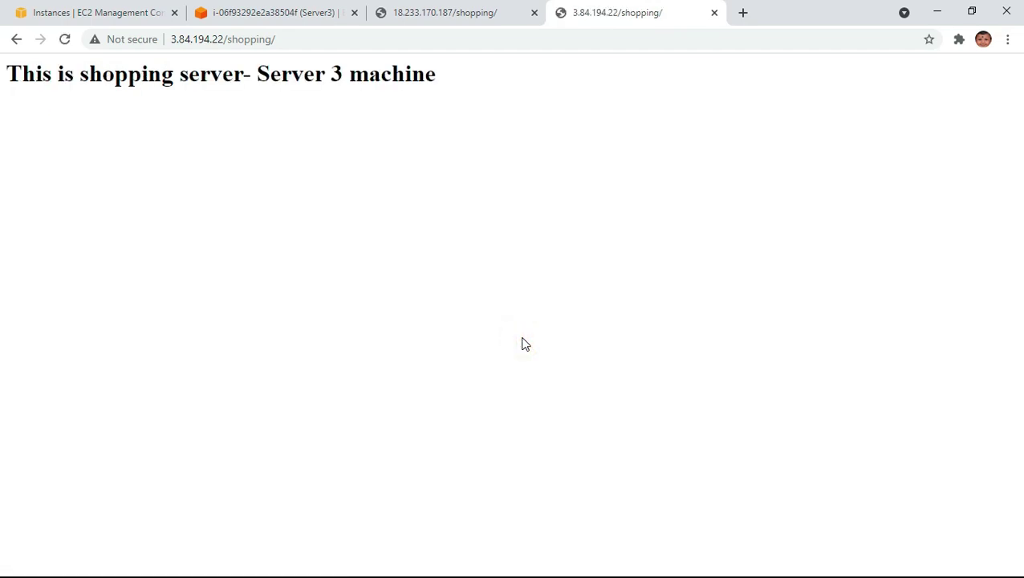
Step: Deselect Server3, select Server1 in the EC2 instances list and connect to it through EC2 Instance Connect as ec2-user
left_click(238, 16)
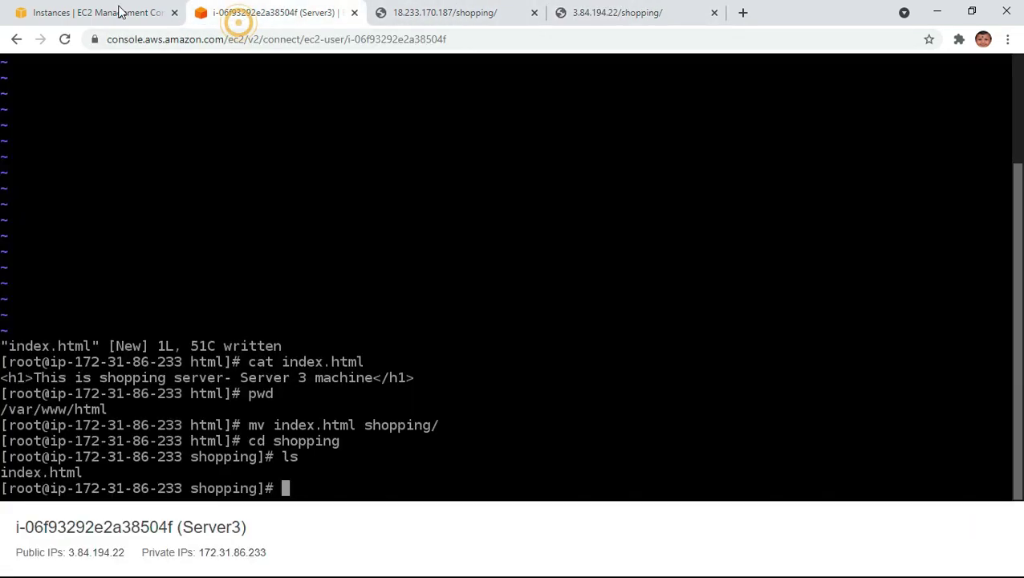
left_click(103, 15)
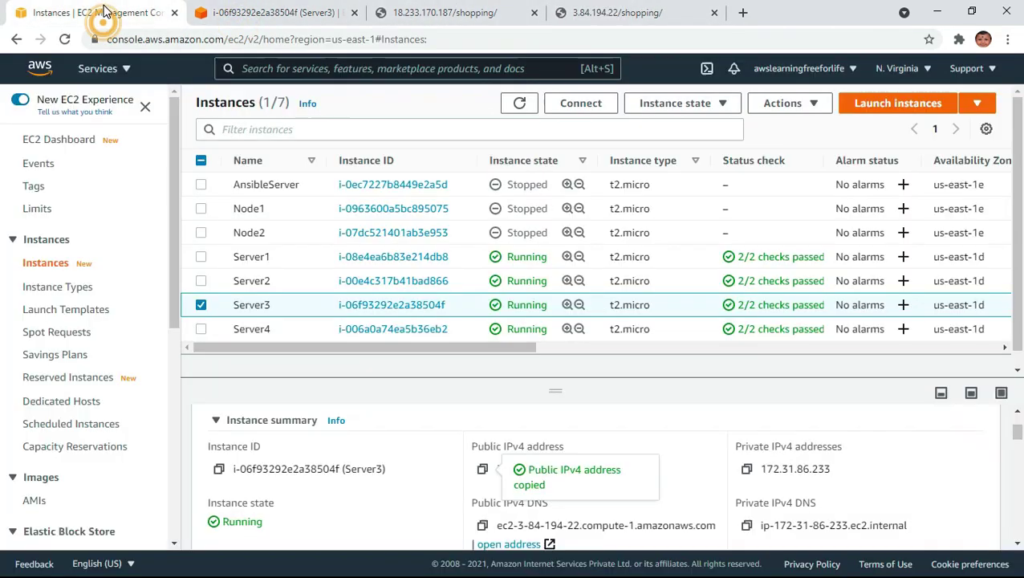
left_click(200, 305)
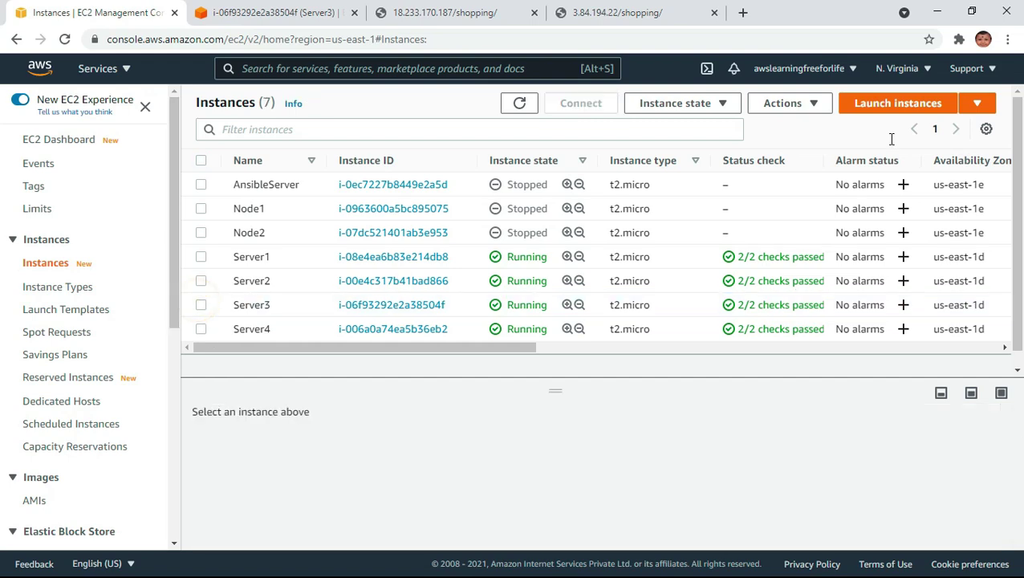
left_click(201, 257)
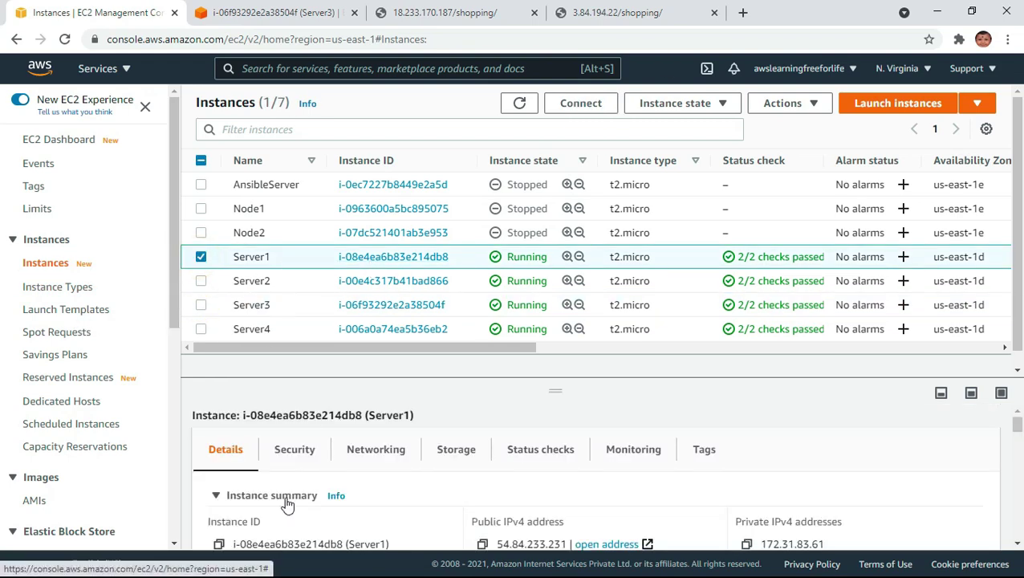
left_click(584, 103)
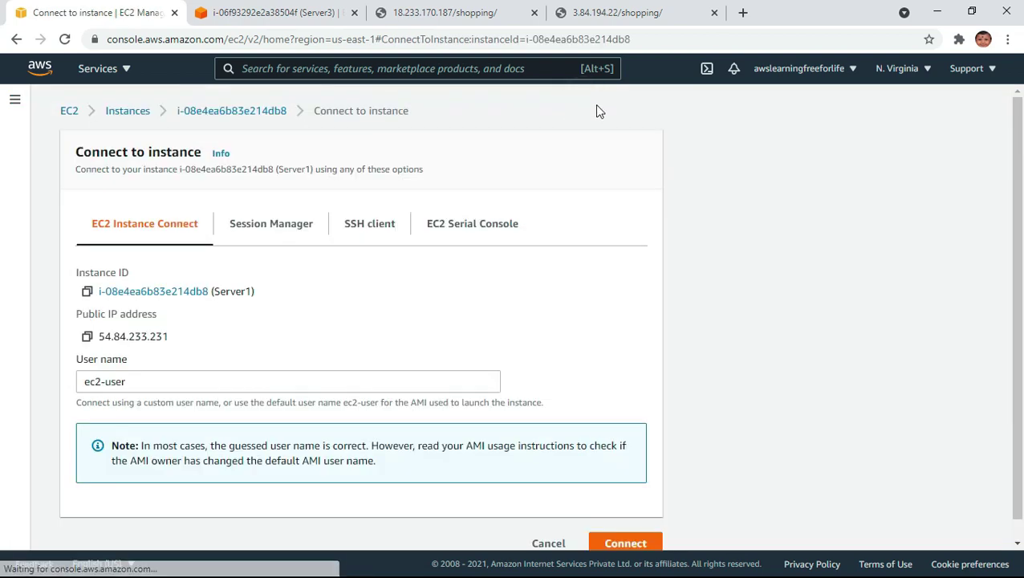
left_click(622, 543)
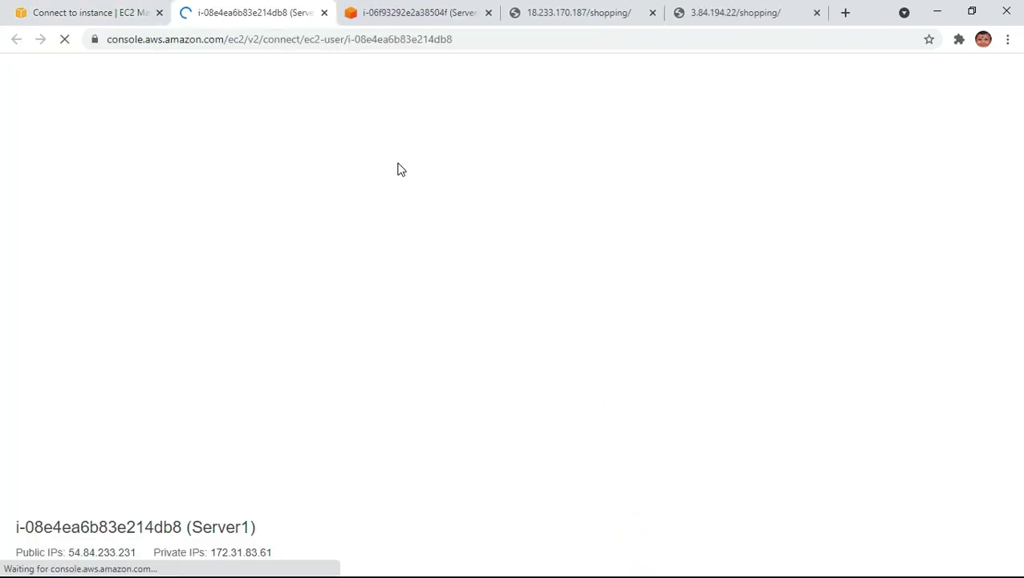
Step: Close the Server3 terminal and both shopping pages, and return to the Server1 terminal
left_click(455, 12)
left_click(487, 13)
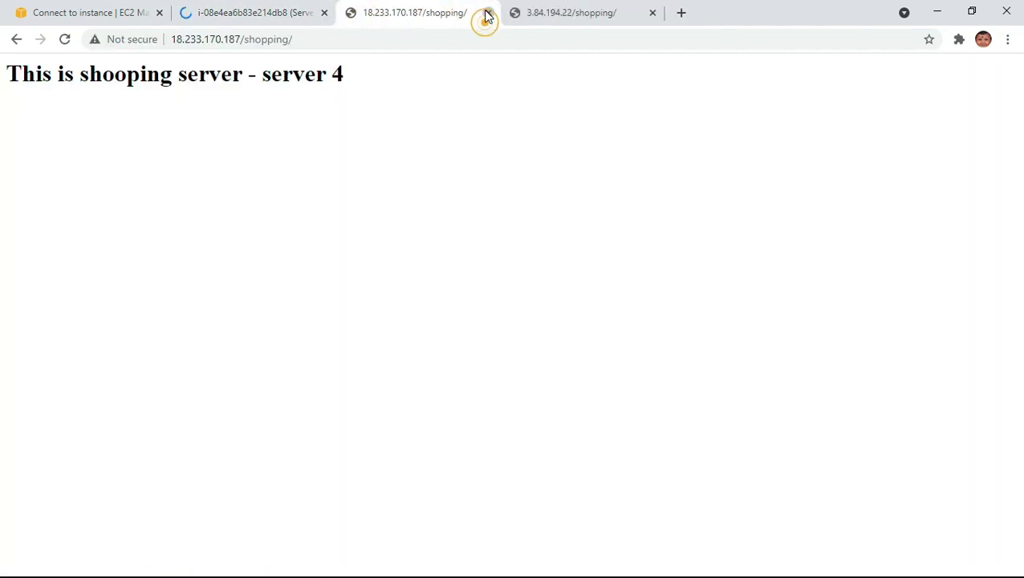
left_click(487, 13)
left_click(487, 13)
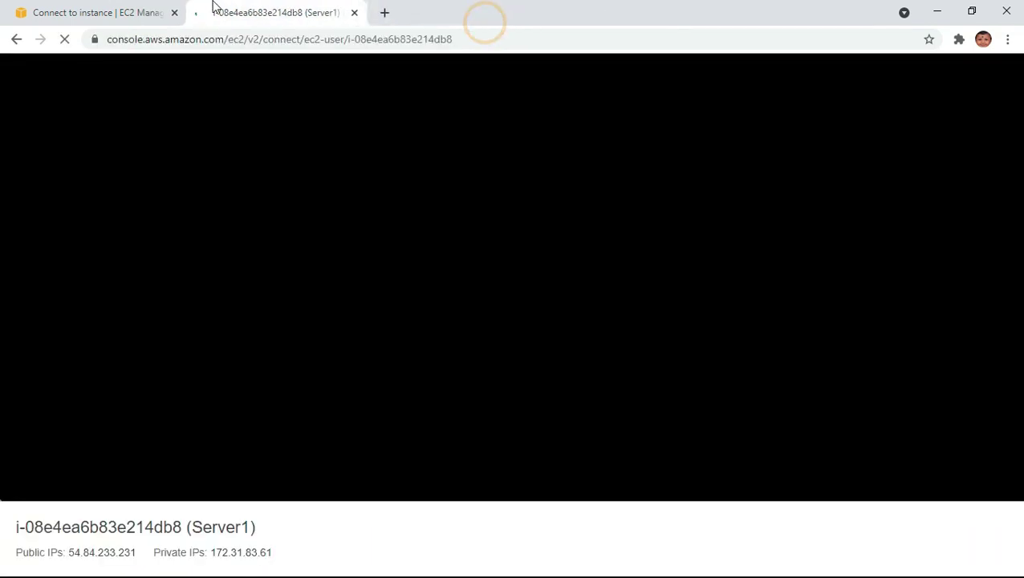
left_click(132, 10)
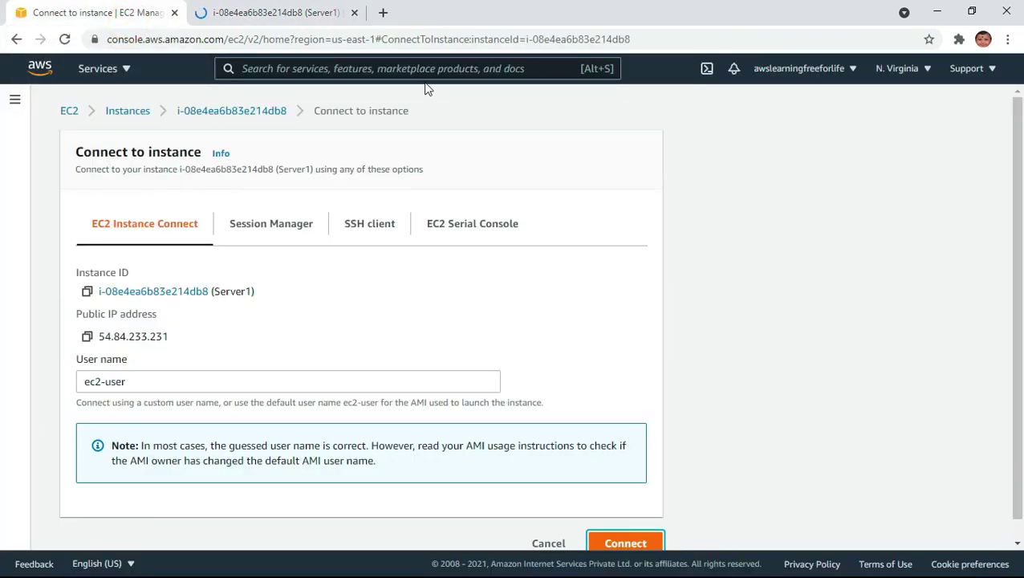
left_click(277, 11)
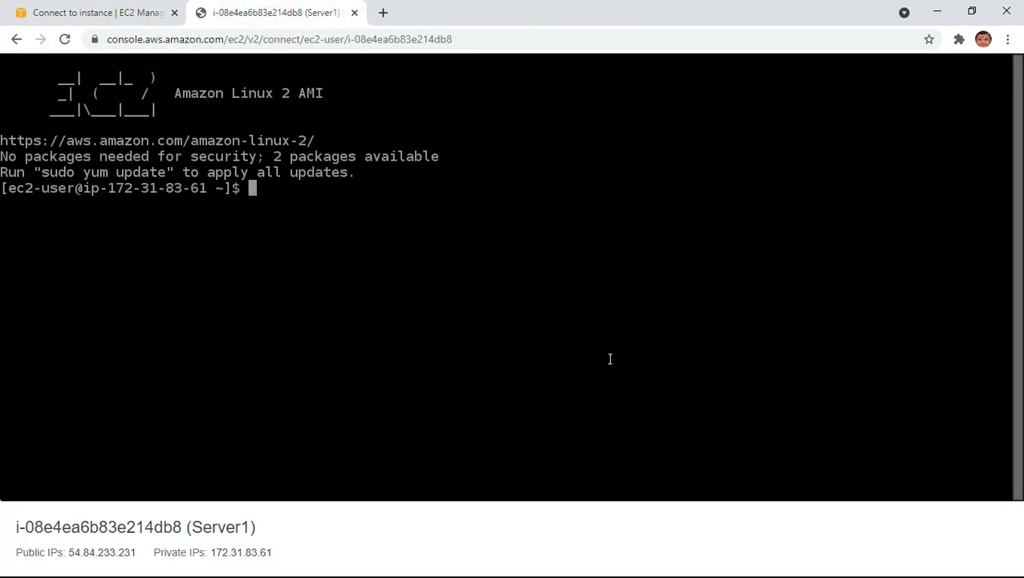
Step: On Server1, switch to the root user with sudo su and install httpd using yum with the -y option
type("sudo su")
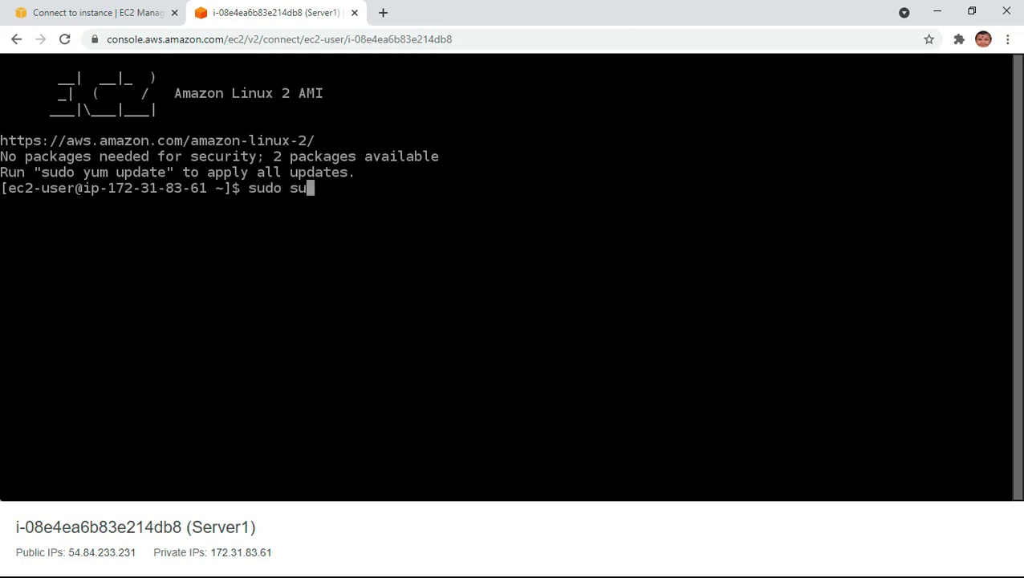
key("Return")
type("yum")
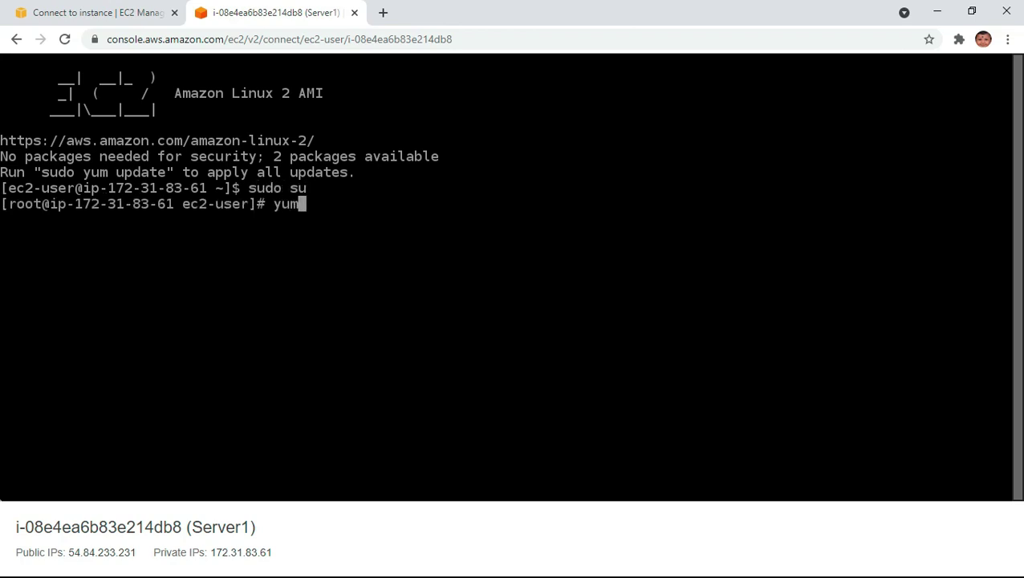
type(" install h")
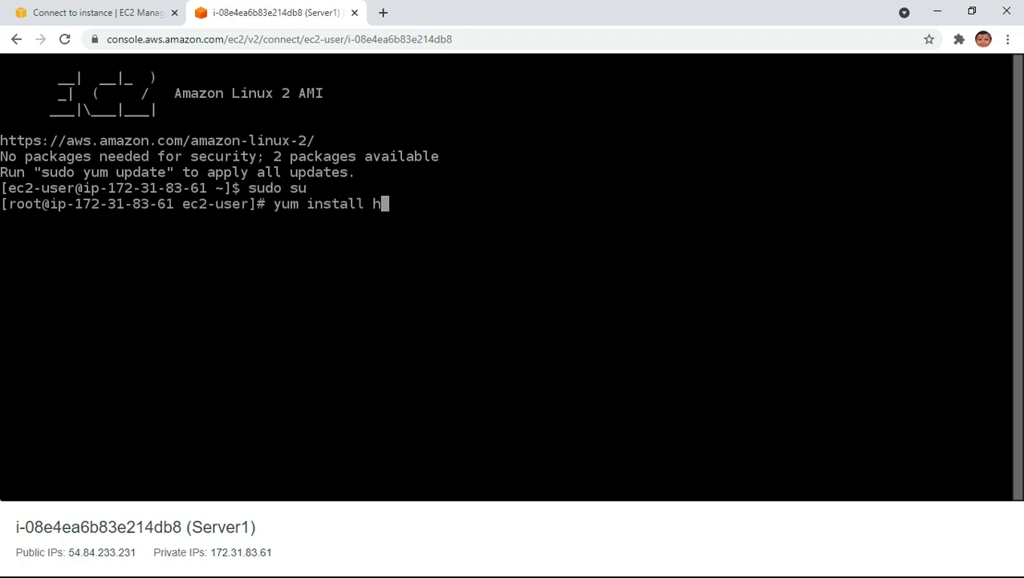
type("ttpd -y")
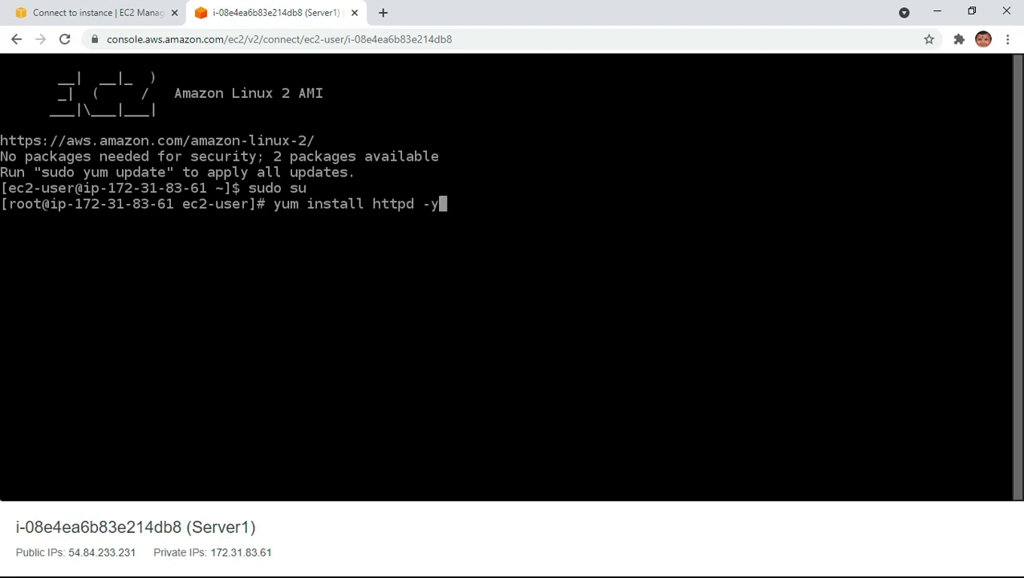
key("Return")
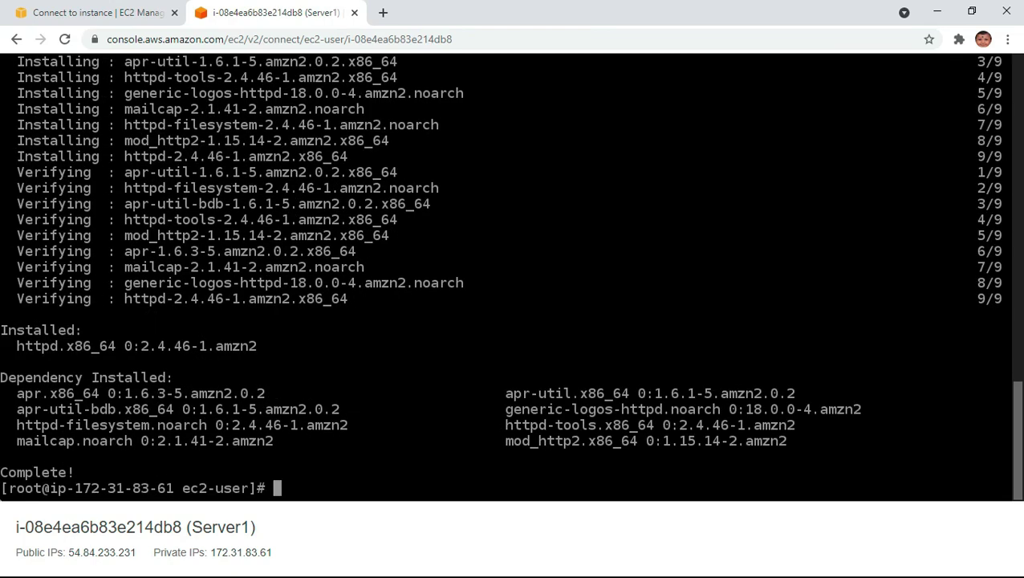
Step: Start the httpd service on Server1 with systemctl
type("system")
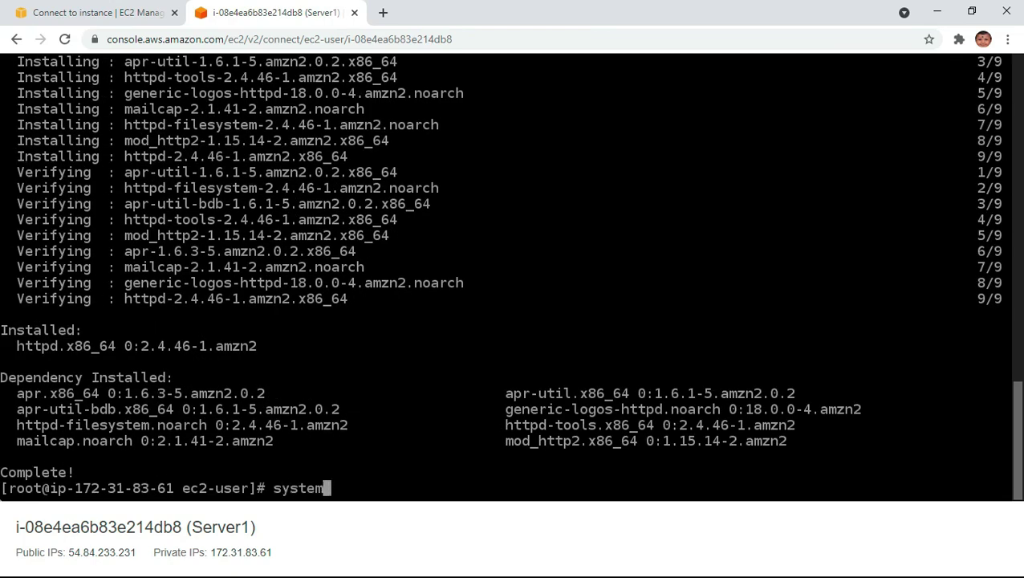
type("ctl http")
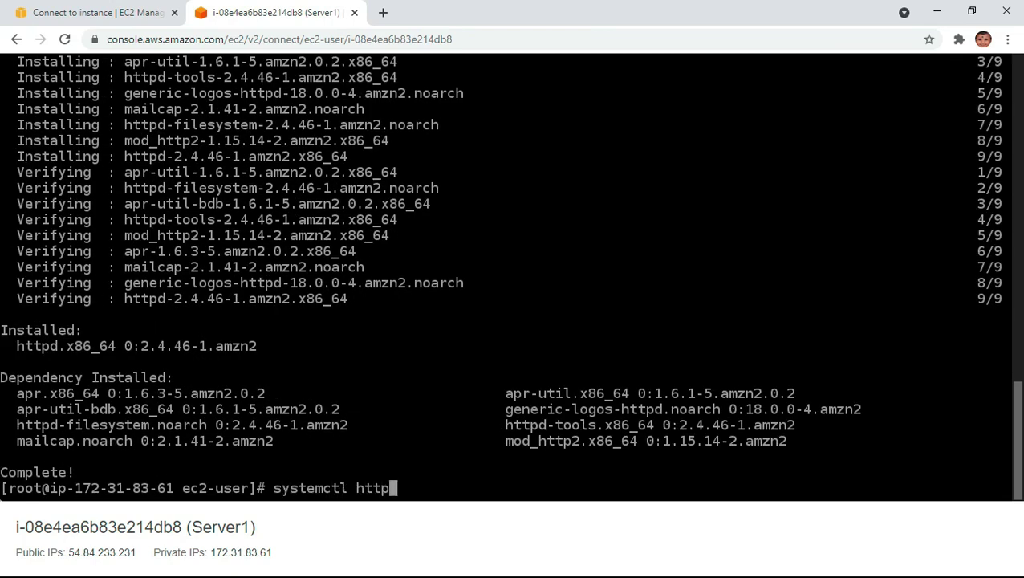
key("BackSpace")
key("BackSpace")
key("BackSpace")
key("BackSpace")
key("BackSpace")
key("BackSpace")
key("BackSpace")
type("start httpd")
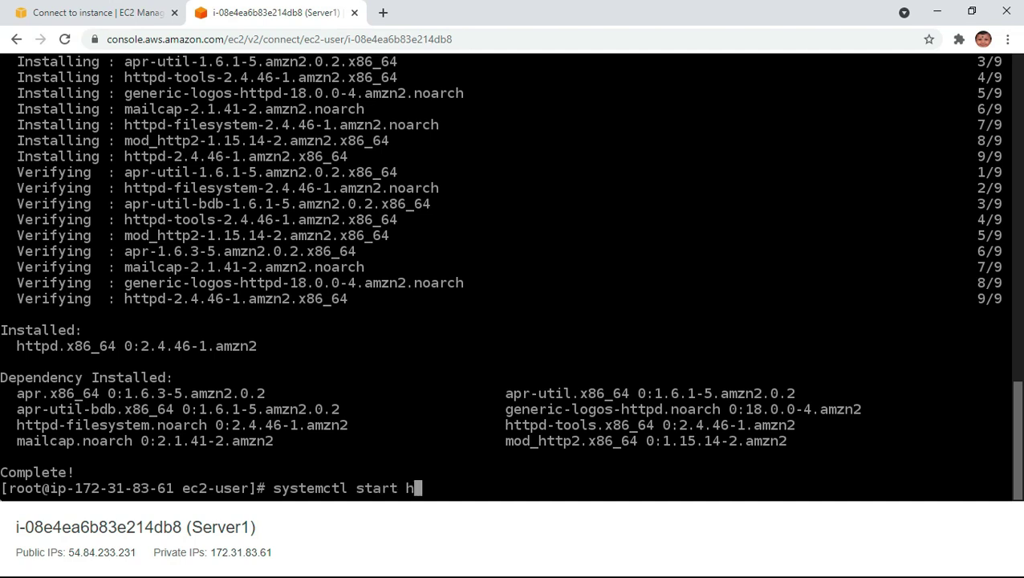
key("Return")
Step: Enable the httpd service on Server1 with systemctl so it starts at boot
type("systemct")
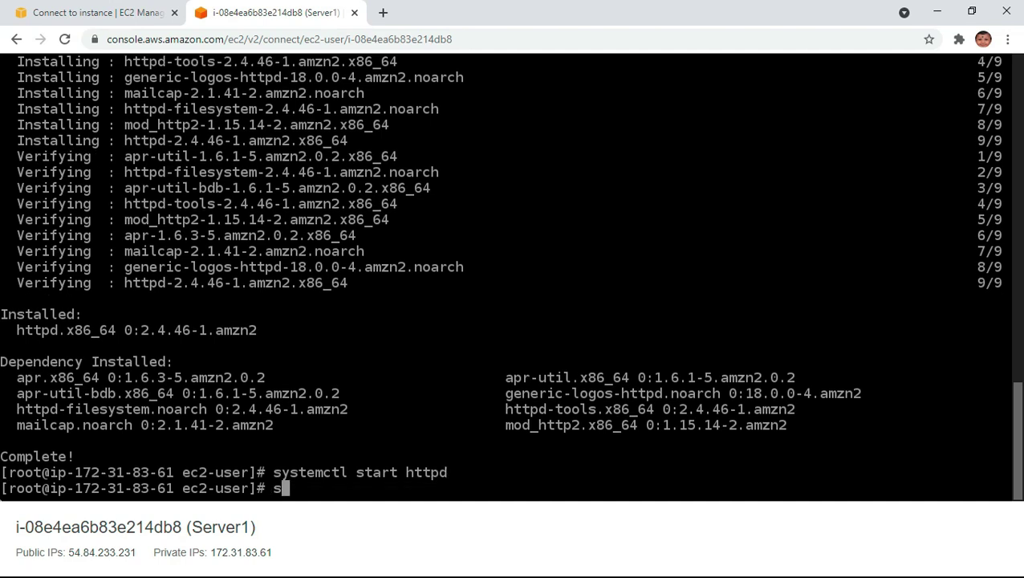
type("l e")
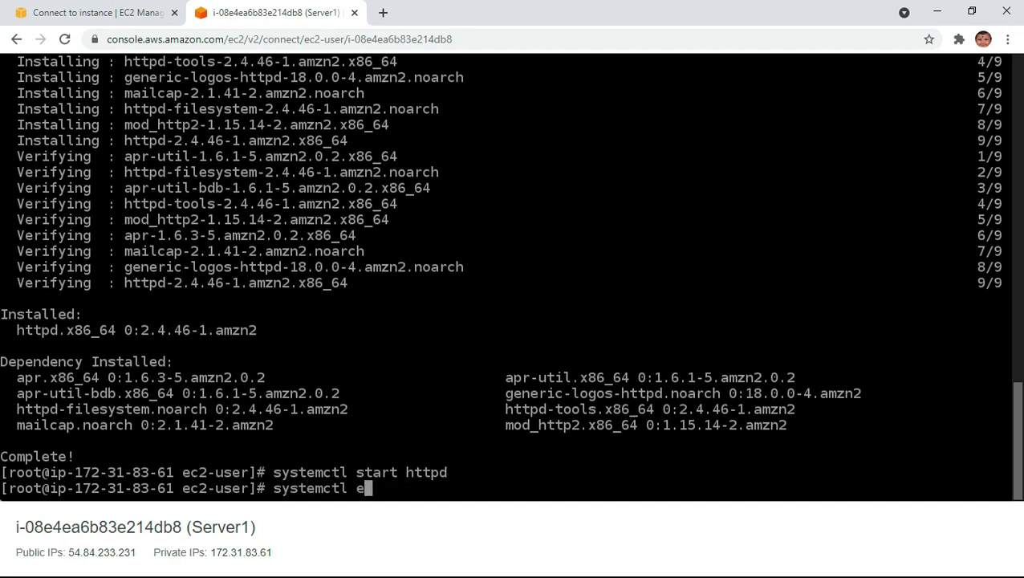
type("nable httpd")
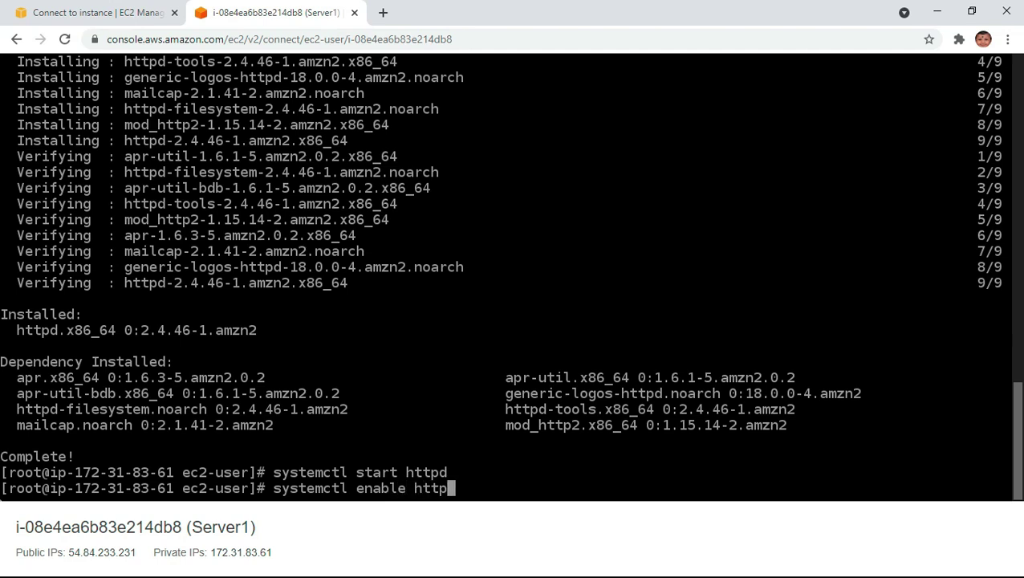
key("Return")
Step: Change into the /var/www/html directory on Server1
type("cd ")
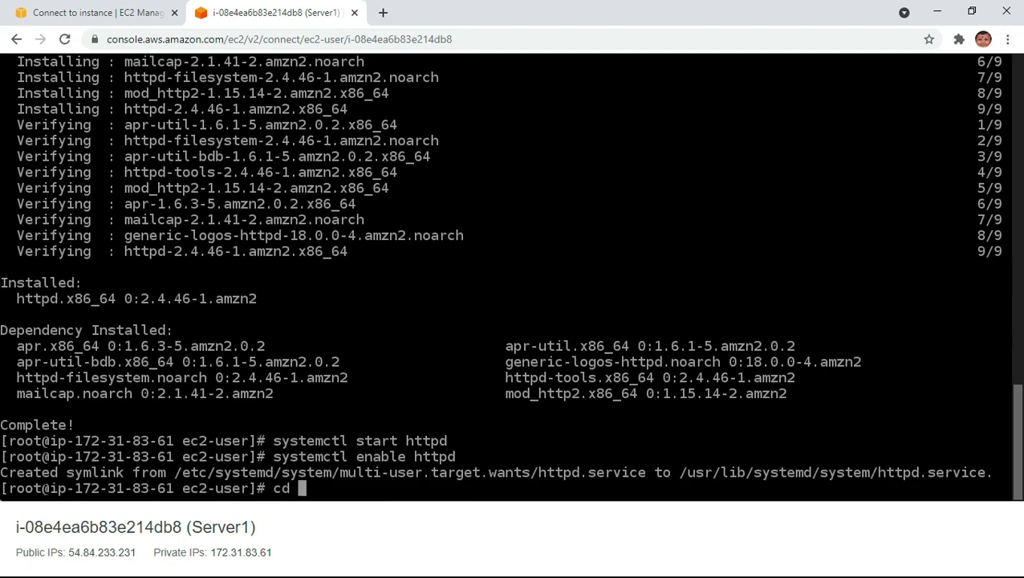
type("/var/www/")
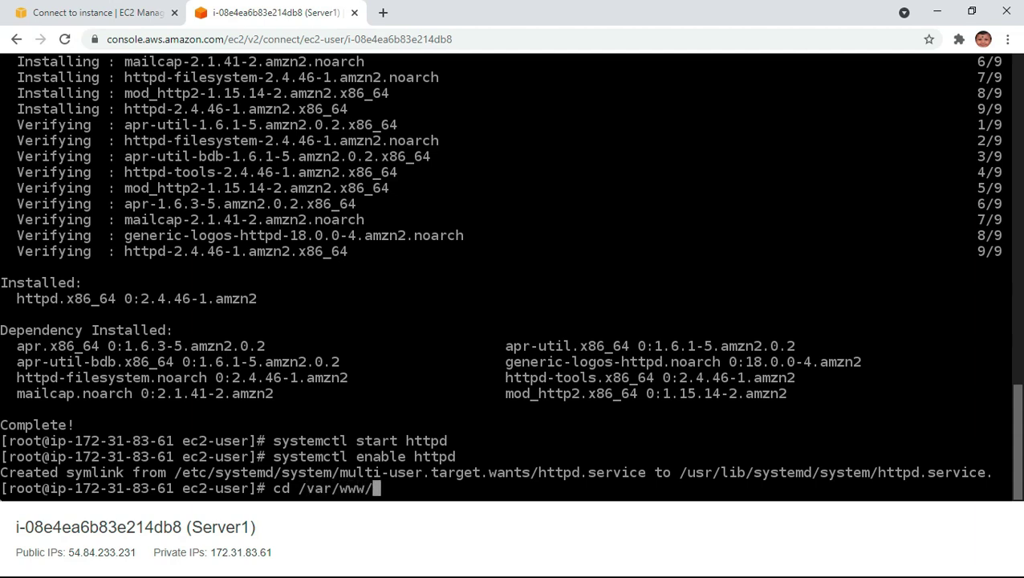
type("htmlk")
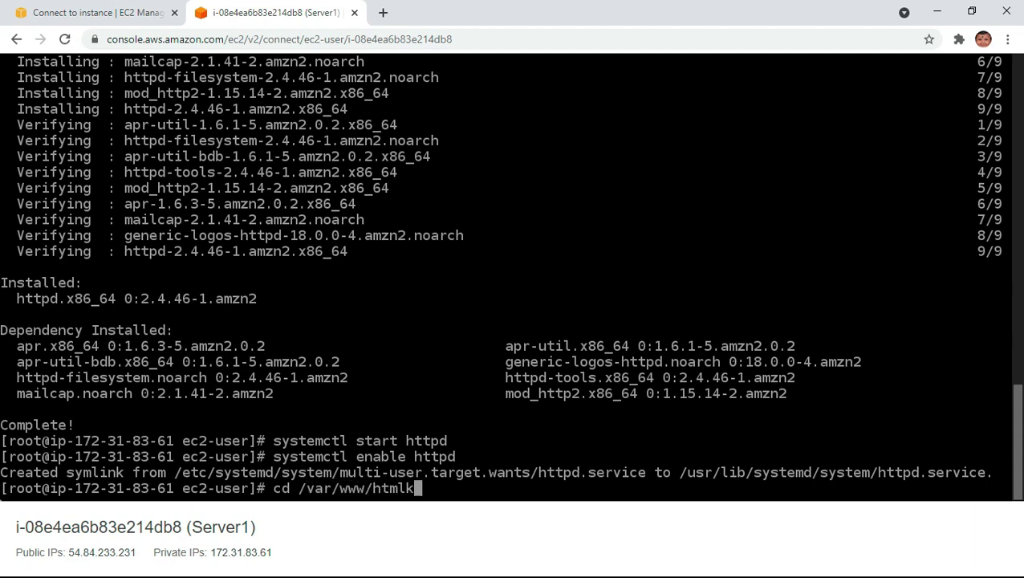
key("BackSpace")
key("Return")
Step: Create index.html in vi on Server1 containing "<h1> This is our app load balancer example-server1</h1>", and save it
type("is")
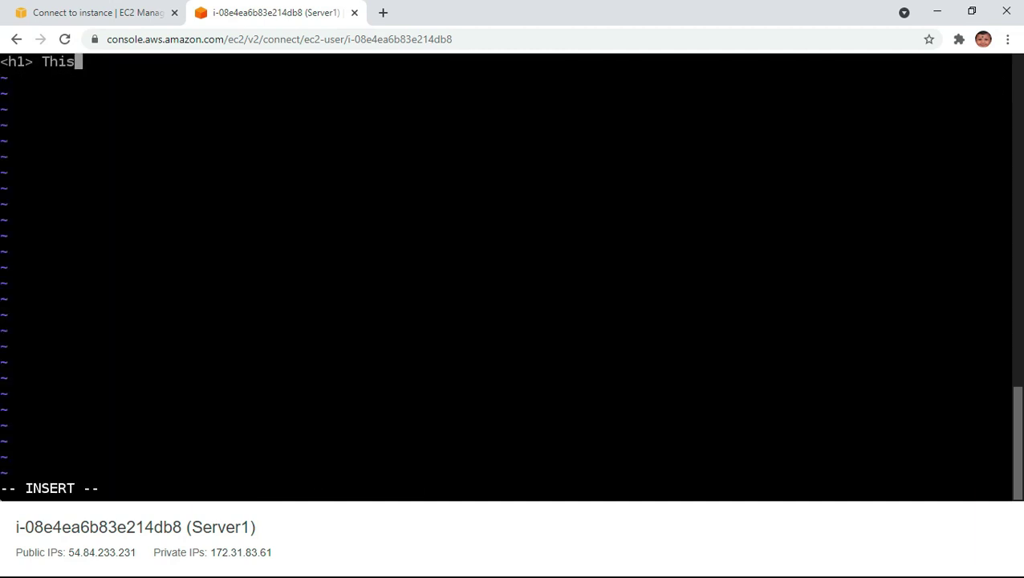
type(" is our a")
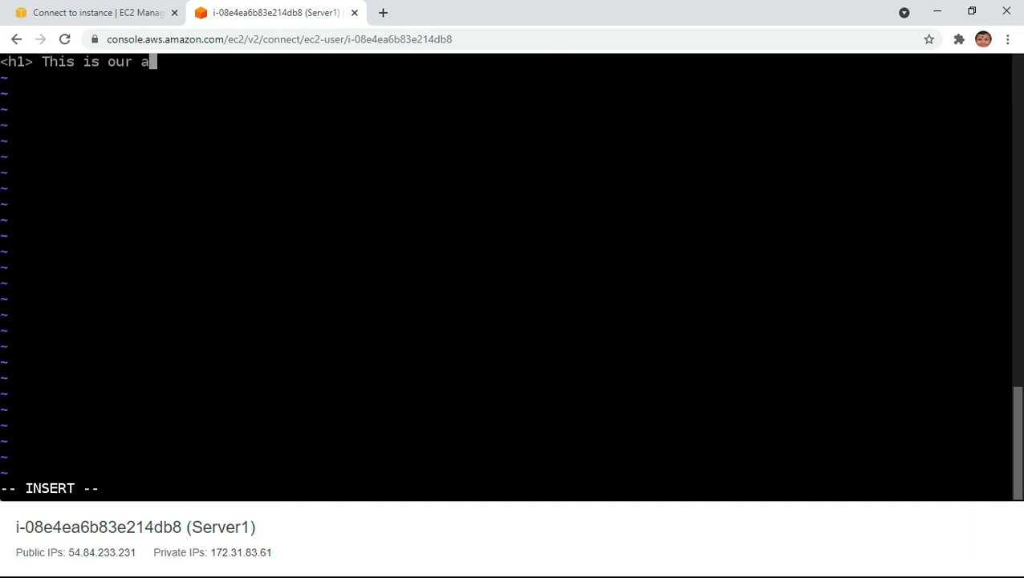
type("pp load labn")
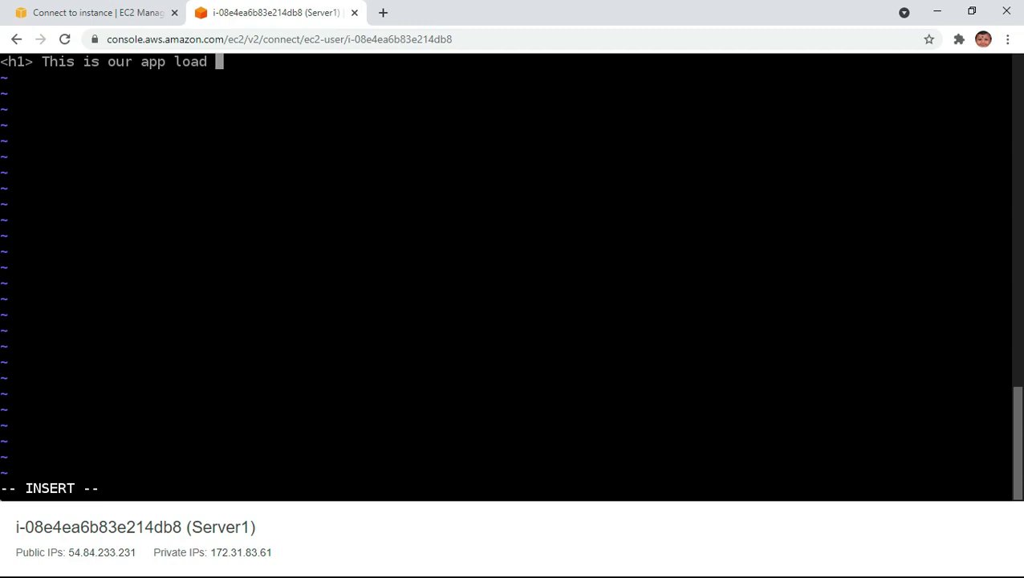
key("BackSpace")
key("BackSpace")
key("BackSpace")
key("BackSpace")
key("BackSpace")
type("balancer ")
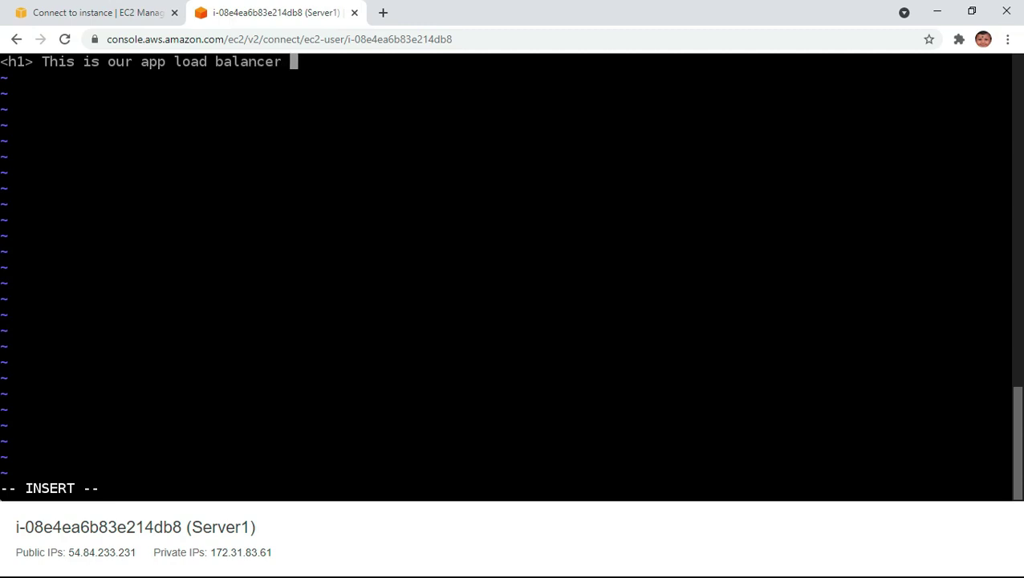
type("example")
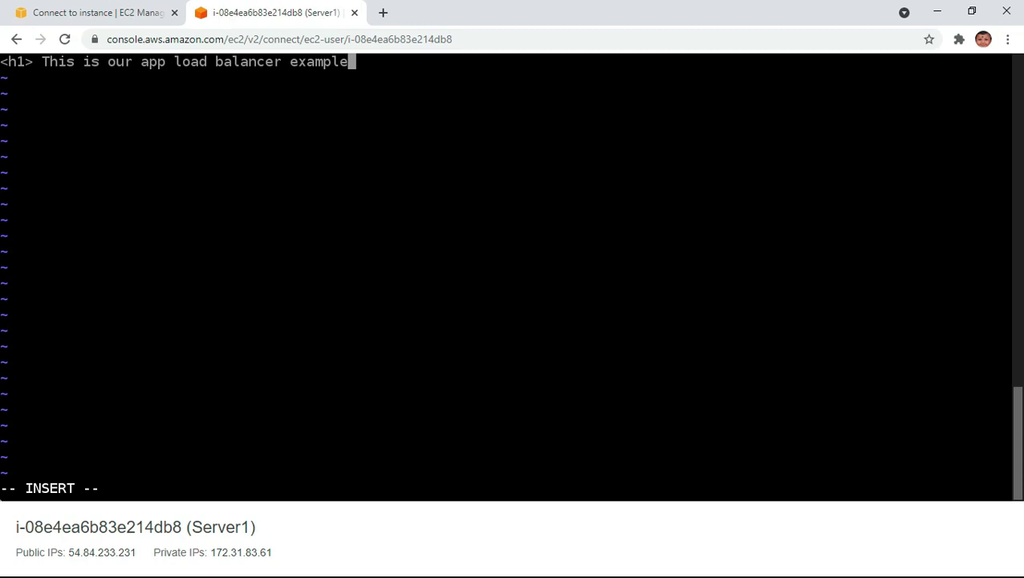
type("-server")
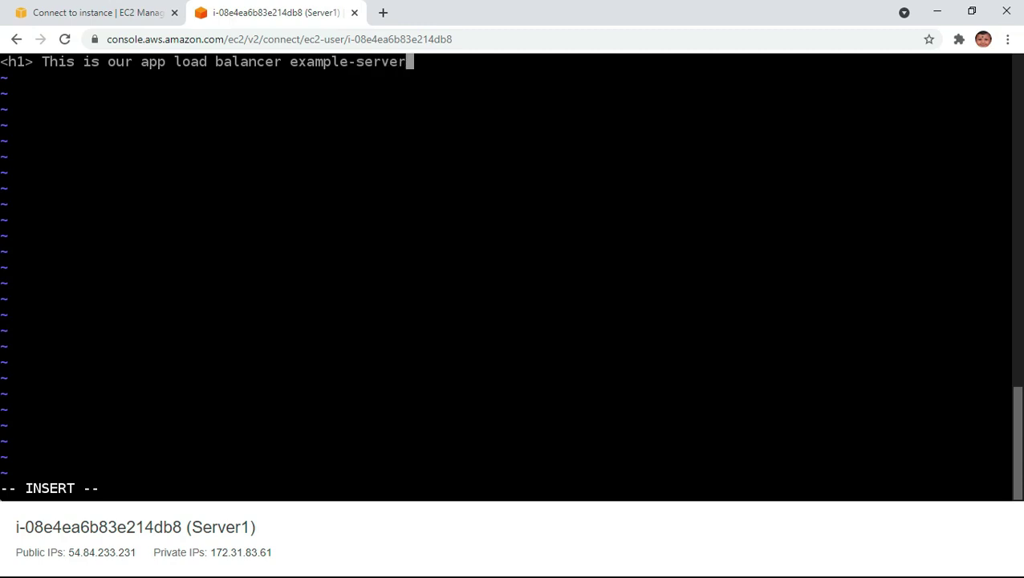
type("1</h")
type("1>")
key("Return")
key("Escape")
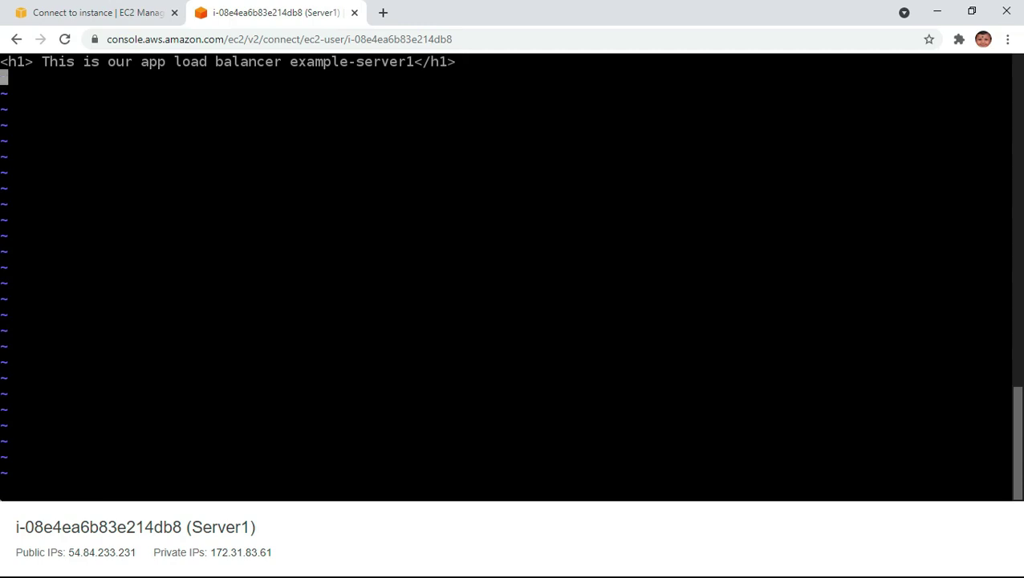
type(":wq!")
key("Return")
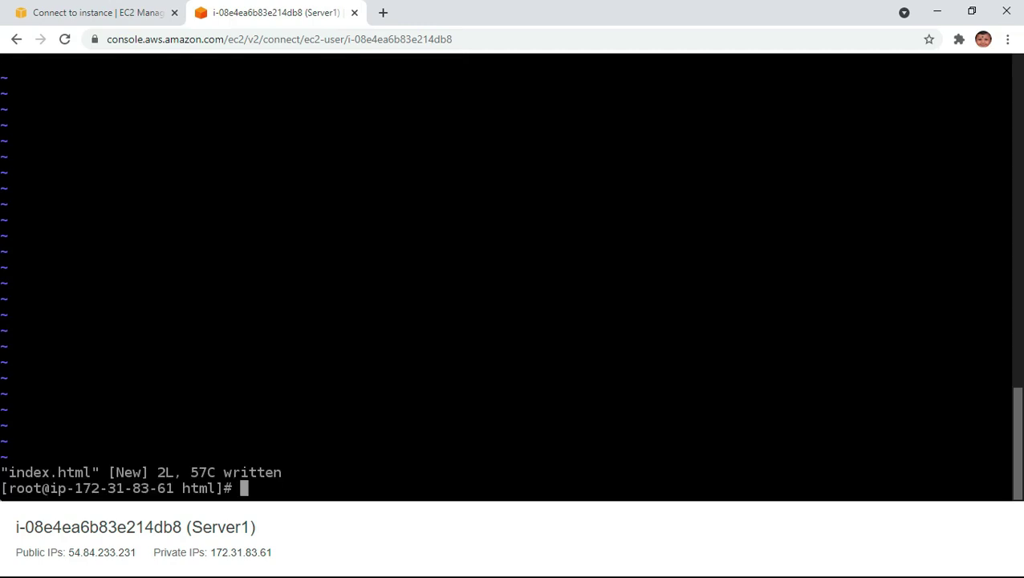
Step: Close the Server1 terminal and open the instance's copied public IP address, 54.84.233.231, in a new browser tab
left_click(354, 13)
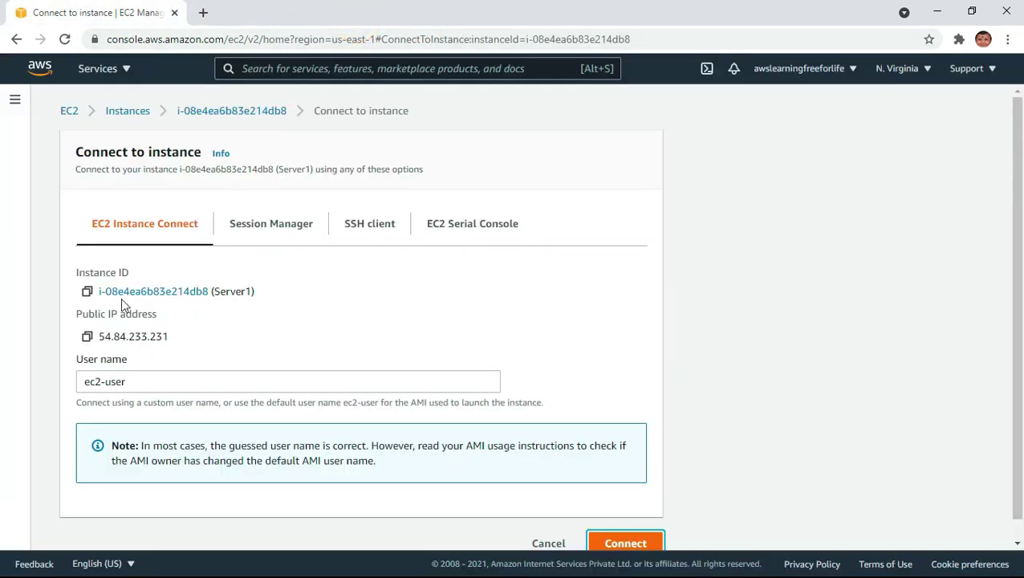
left_click(88, 338)
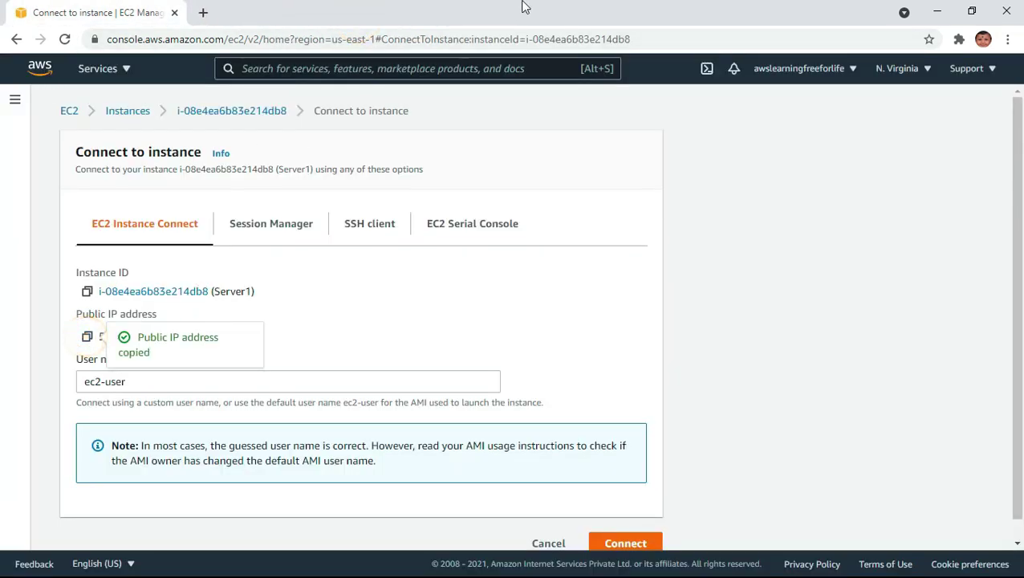
left_click(204, 13)
key("ctrl+v")
key("Return")
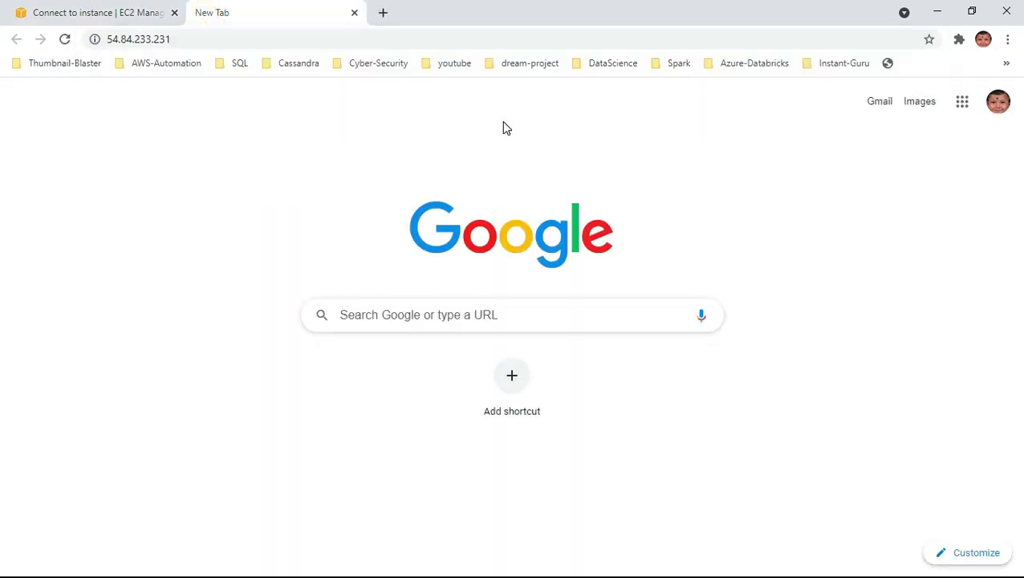
Step: Return to the EC2 instance list, select only Server2, and open a terminal to it through EC2 Instance Connect
left_click(100, 17)
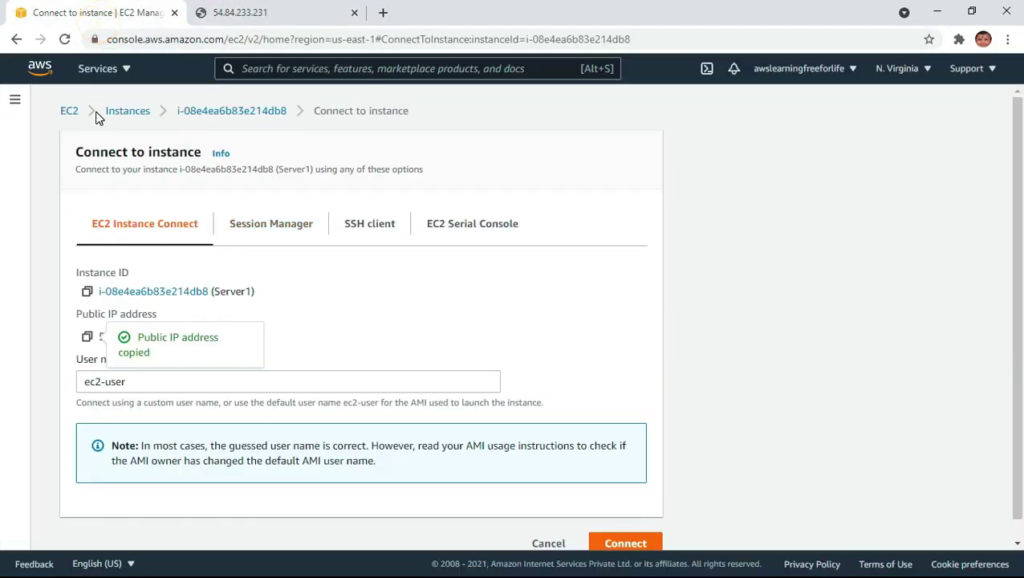
left_click(127, 110)
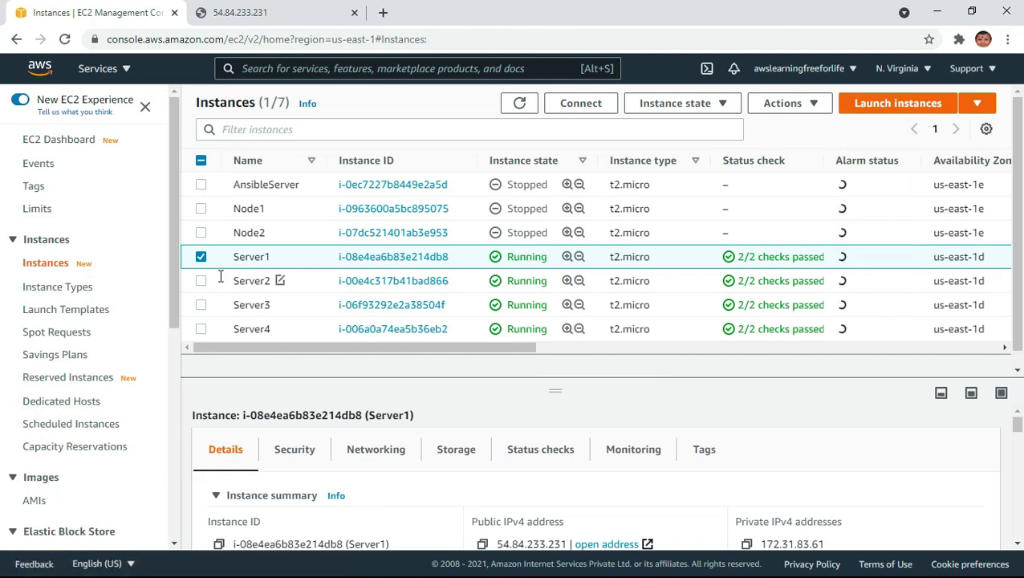
left_click(201, 280)
left_click(201, 256)
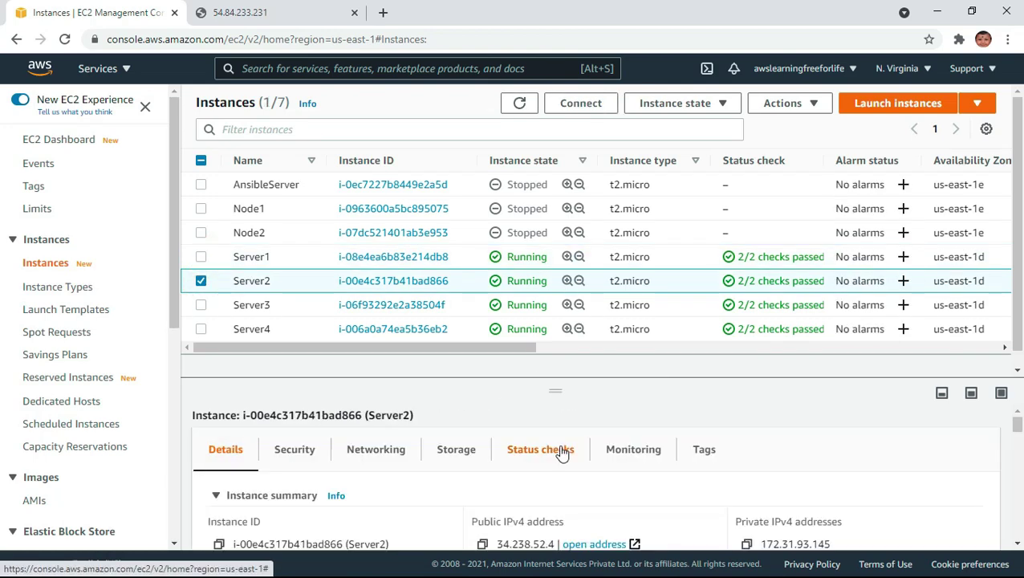
scroll(560, 450, "down", 3)
left_click(581, 106)
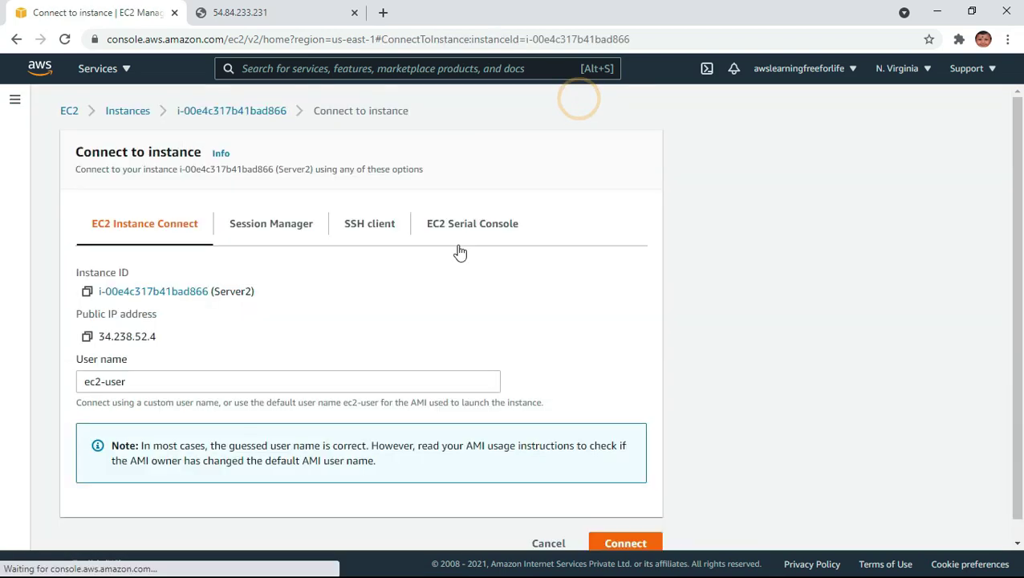
left_click(609, 541)
Step: Switch to root with sudo su on Server2 and install httpd using yum with the -y option
type("sud")
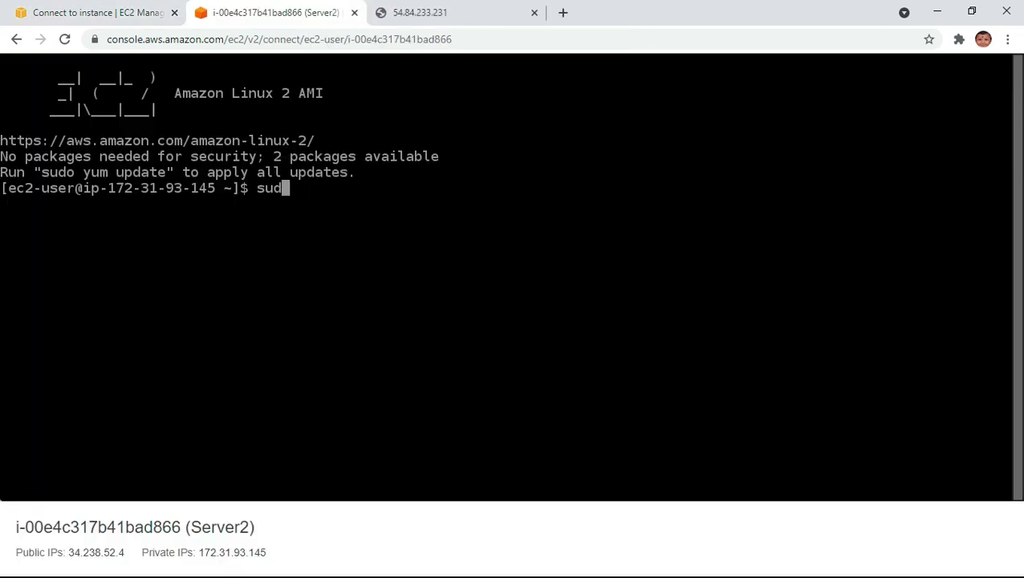
type("o su")
key("Return")
type("yum instal;")
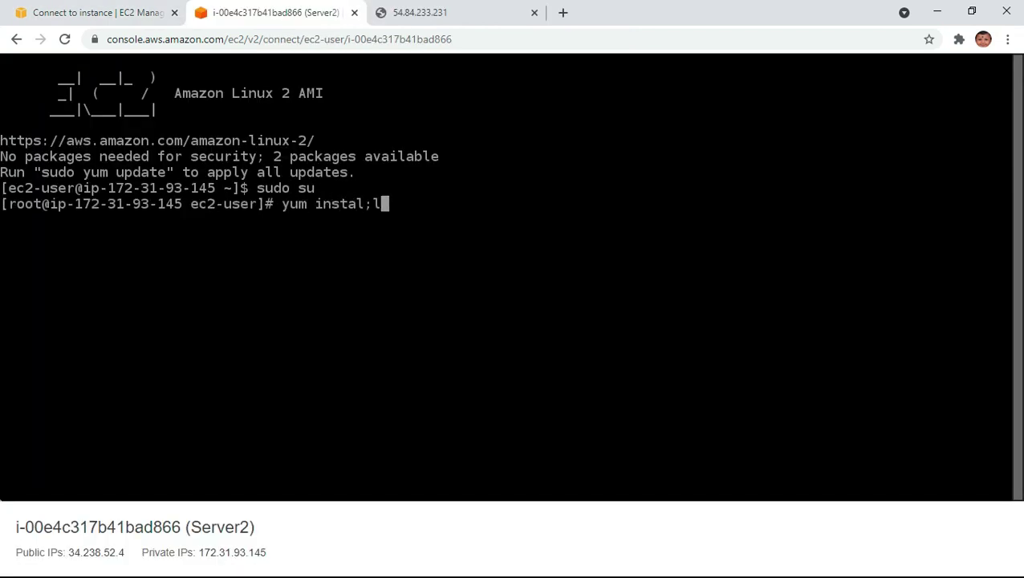
key("BackSpace")
type("l httpd -")
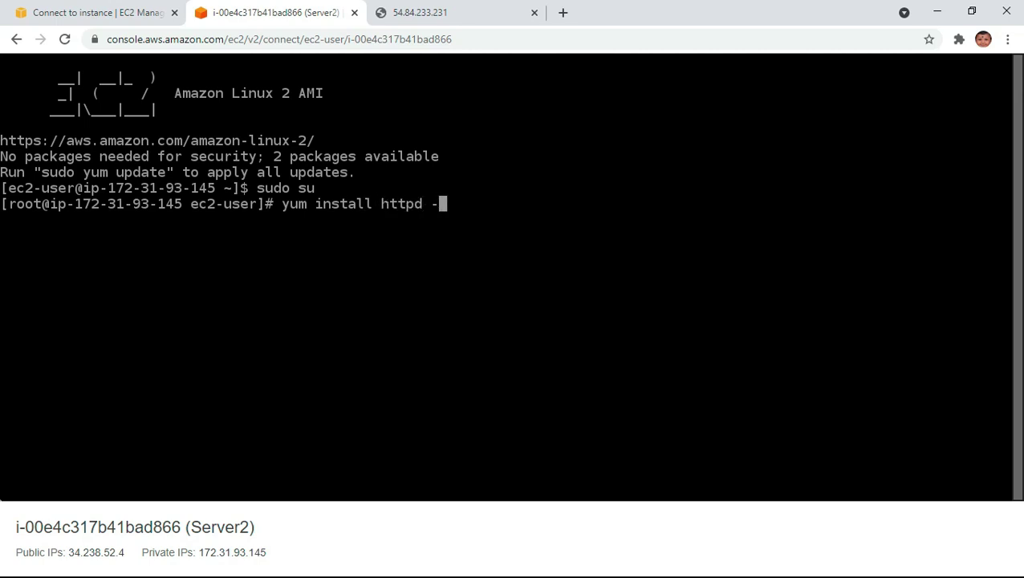
type("y")
key("Return")
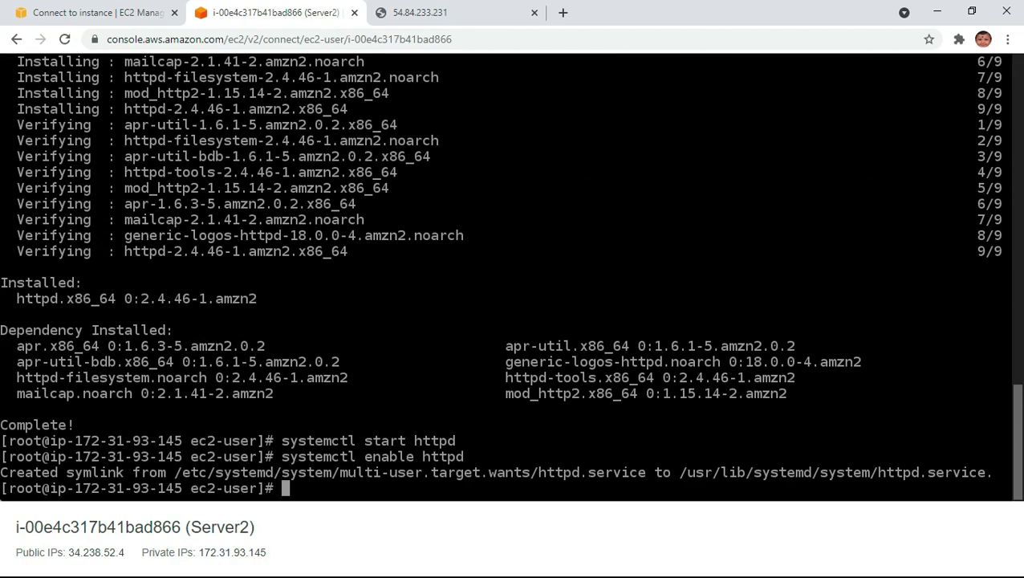
Step: Change into the /var/www/html directory on Server2
type("cd /var/www")
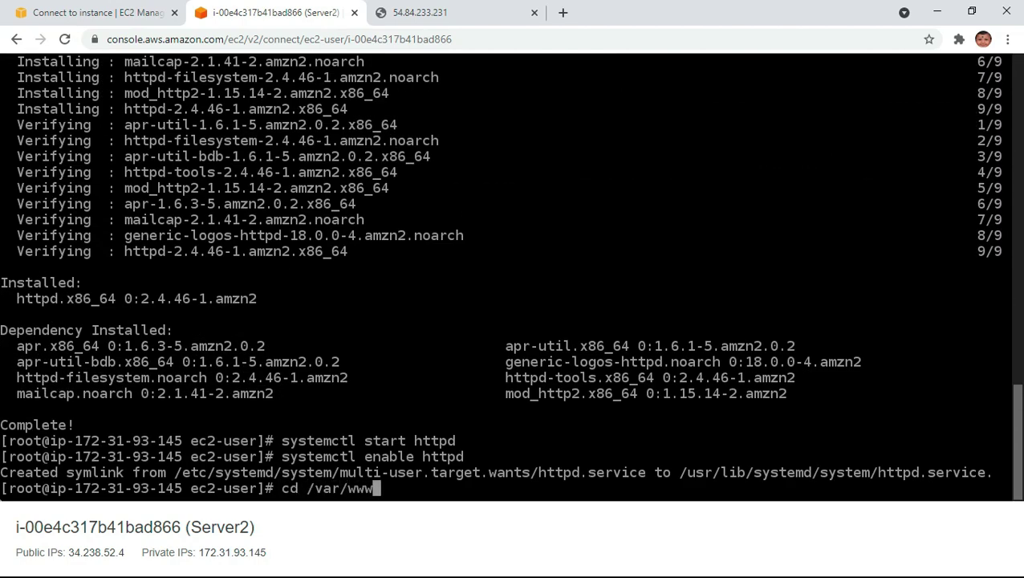
type("/html")
key("Return")
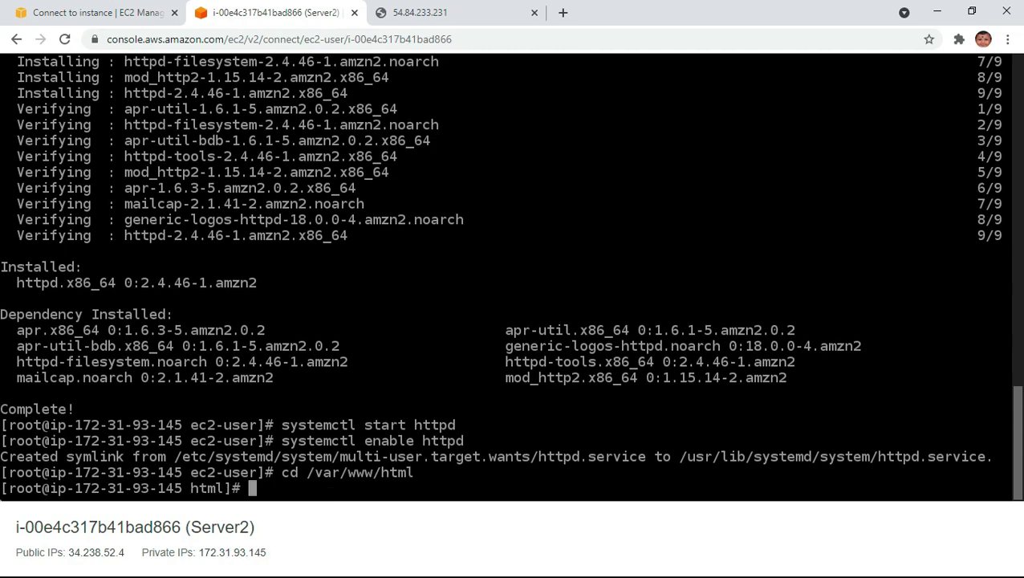
Step: Create index.html in vi on Server2 containing "<h1>This is app load balancer example - server 2</h1>", and save it
type("vi inde")
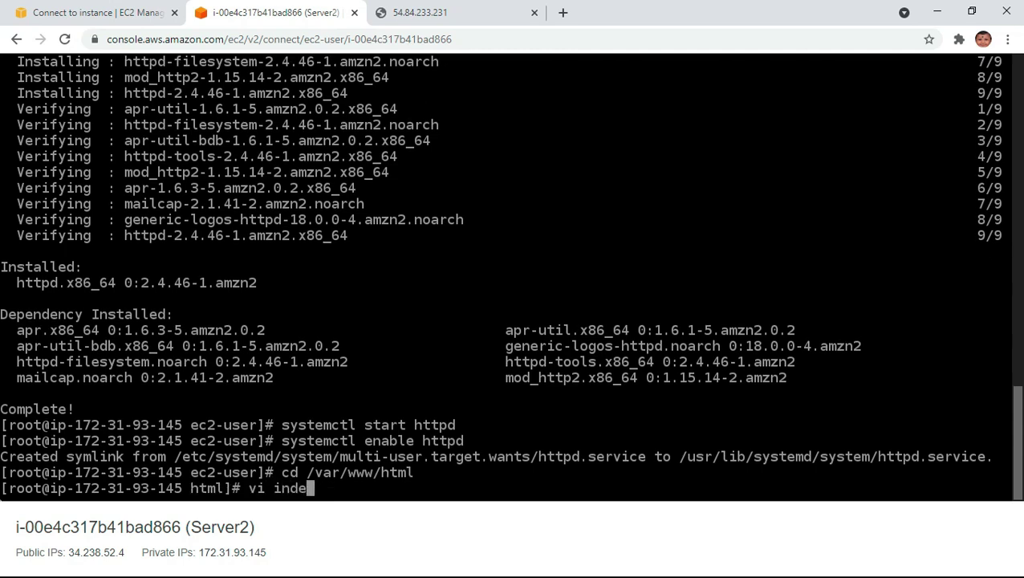
type("x.html")
key("Return")
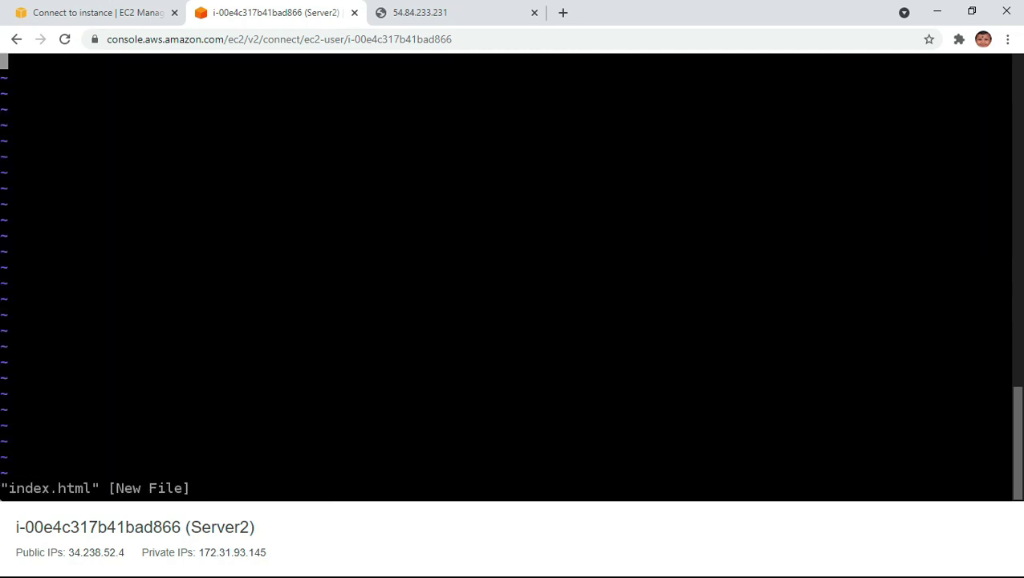
type("i")
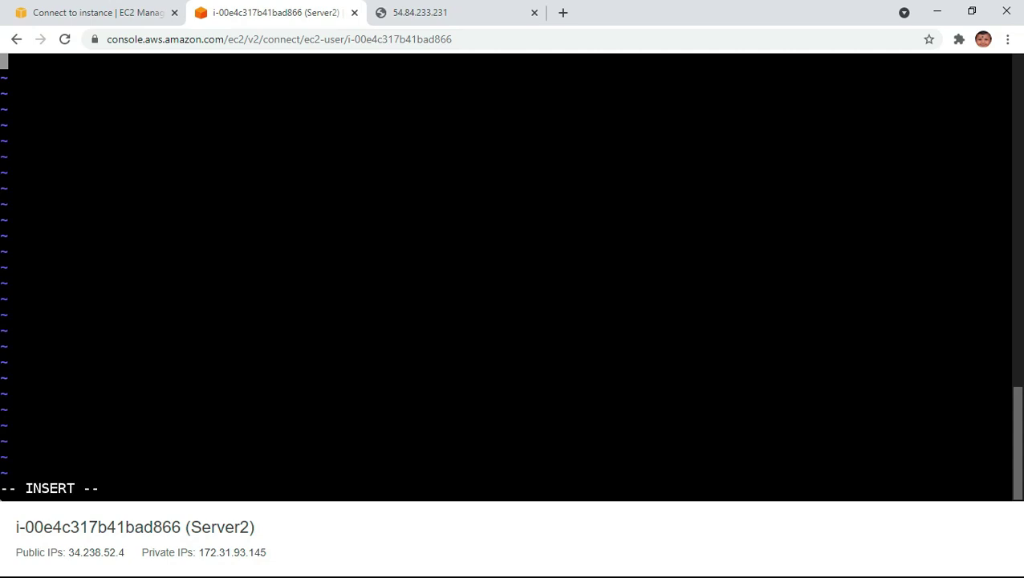
type("<h1>This is ")
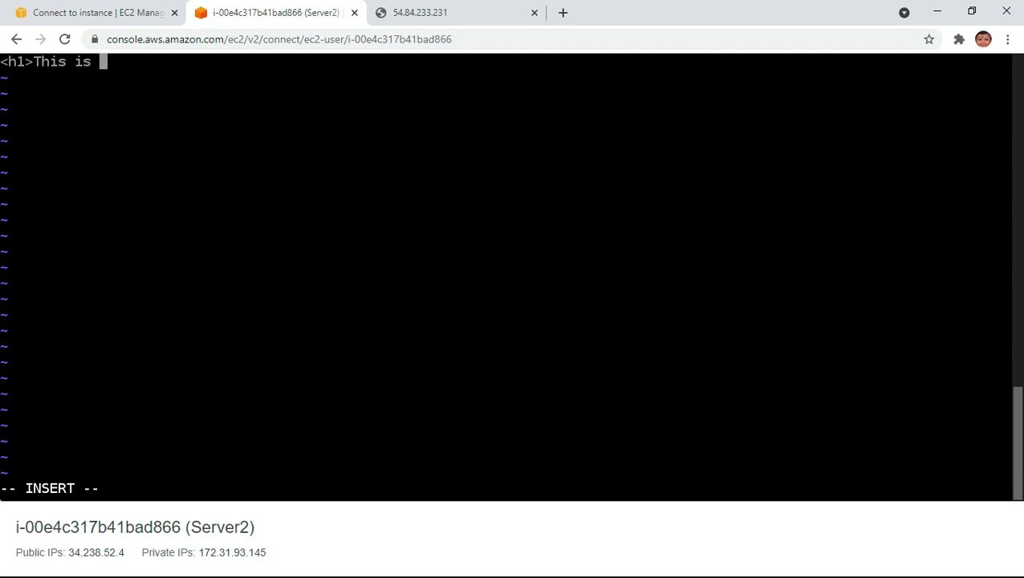
type("app load ")
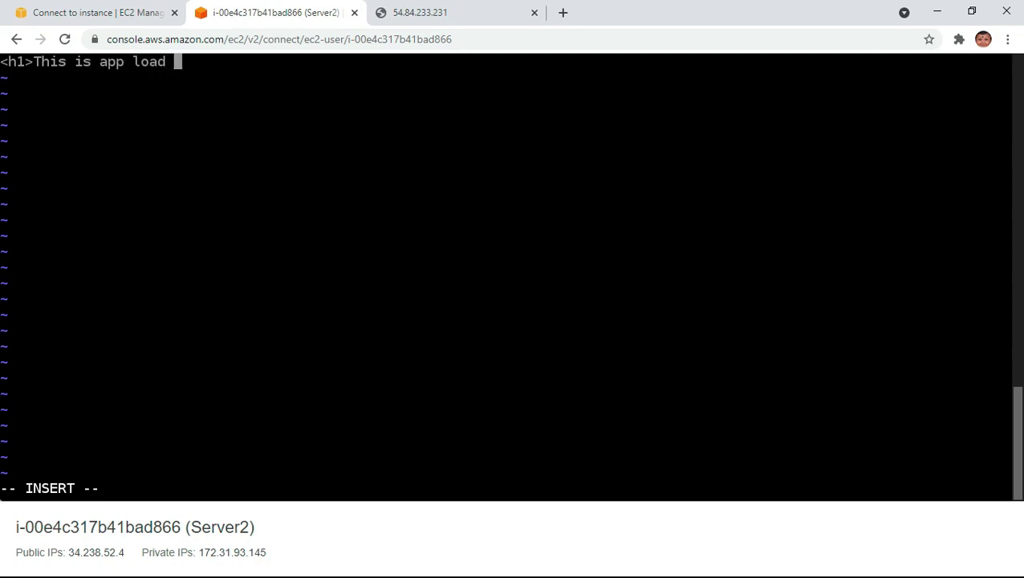
type("balancer ")
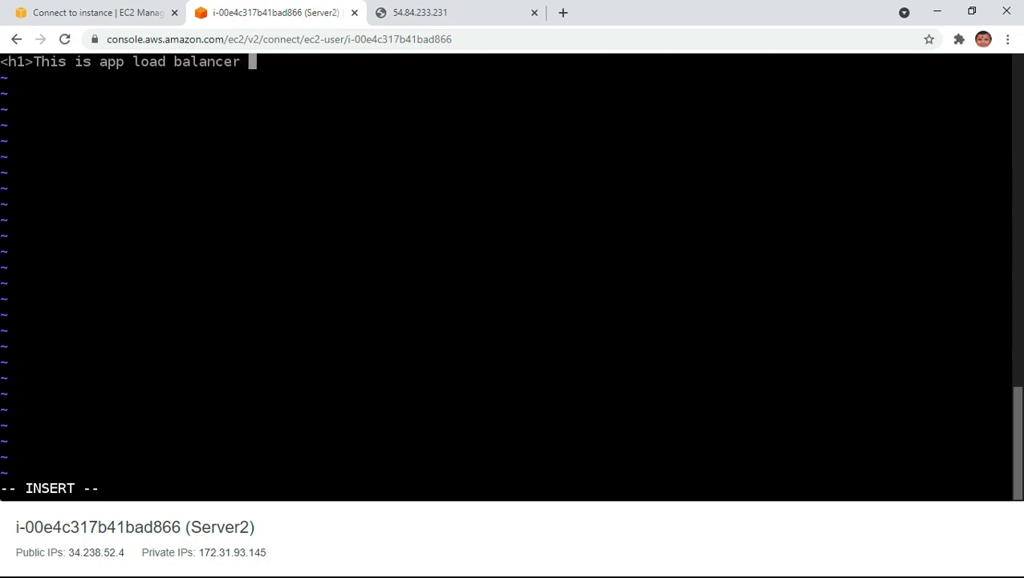
type("- ")
type("ser")
key("BackSpace")
key("BackSpace")
key("BackSpace")
key("BackSpace")
type("example - ar")
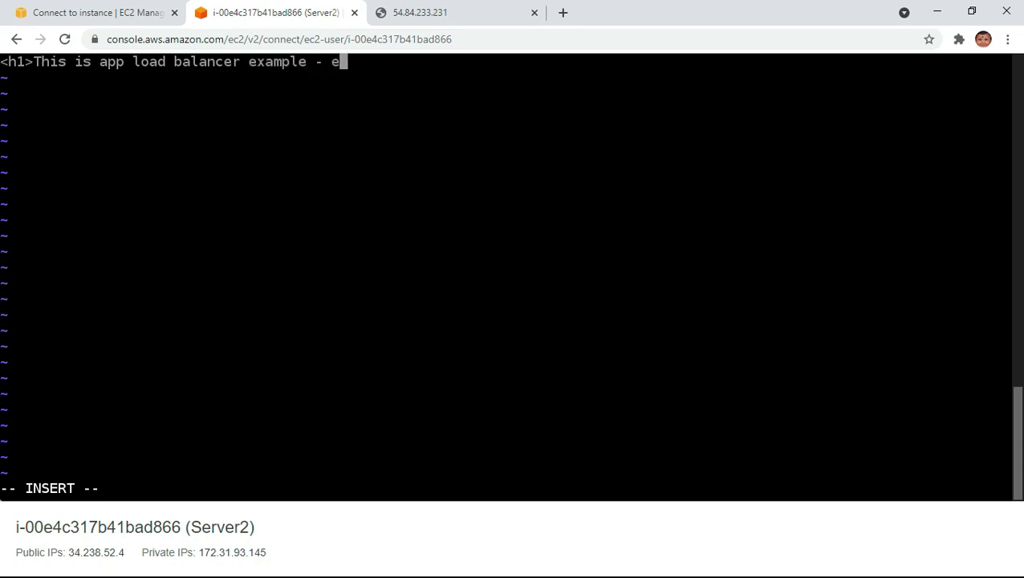
key("BackSpace")
key("BackSpace")
type("server ")
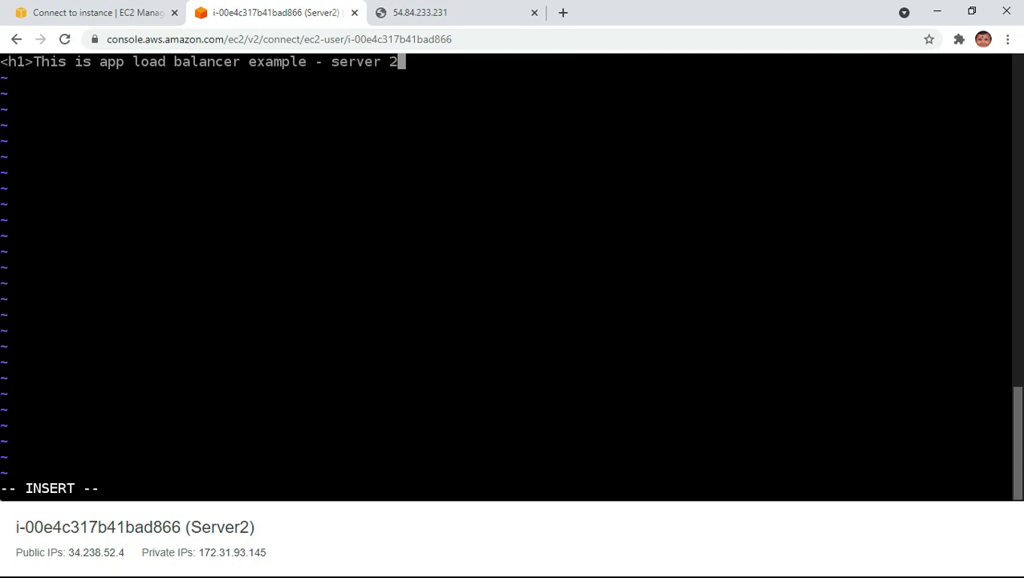
type("2</")
Step: Copy Server2's public IP address from the connection page and open 34.238.52.4 in a new browser tab
left_click(88, 12)
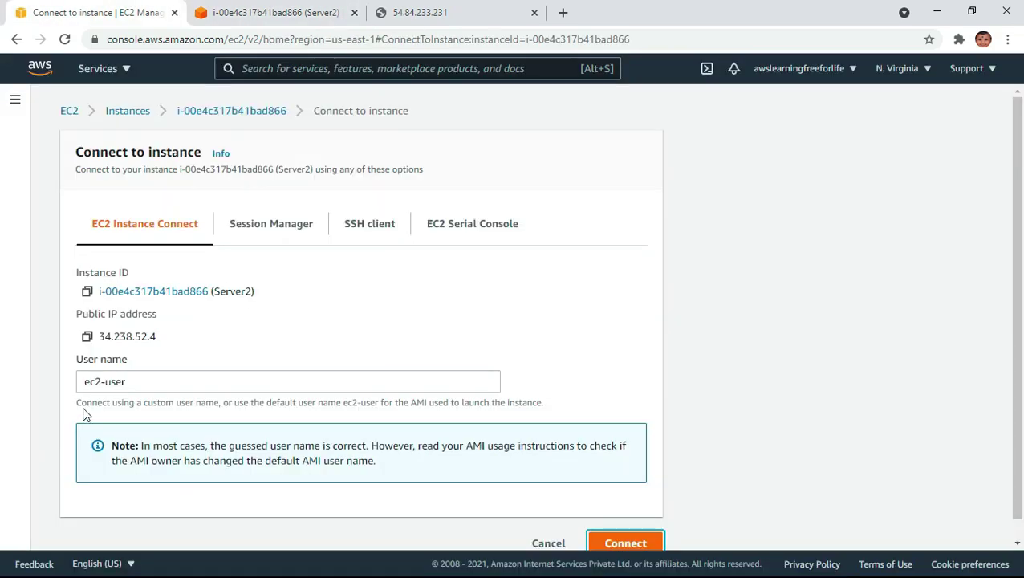
left_click(87, 337)
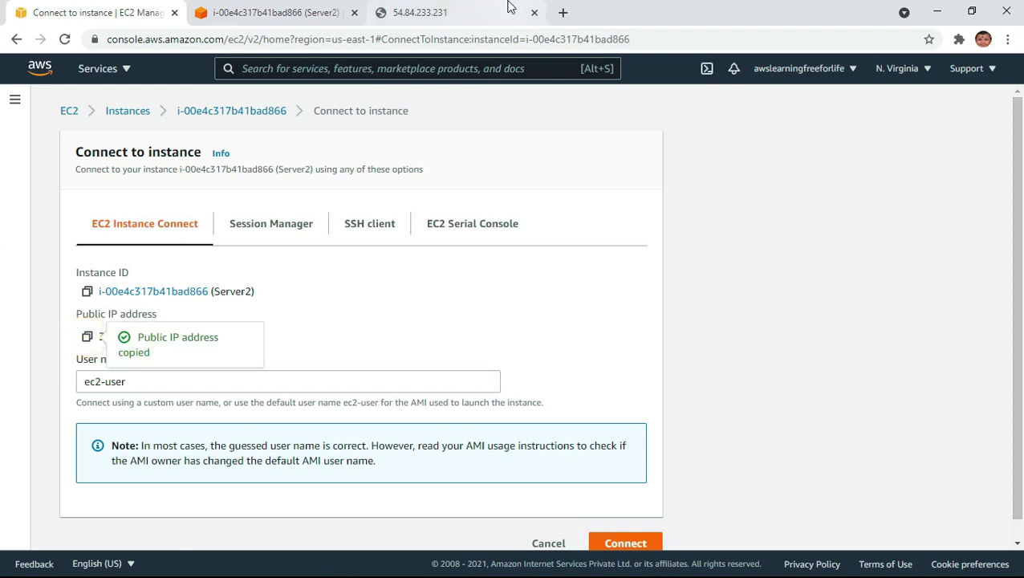
left_click(563, 13)
key("ctrl+v")
key("Return")
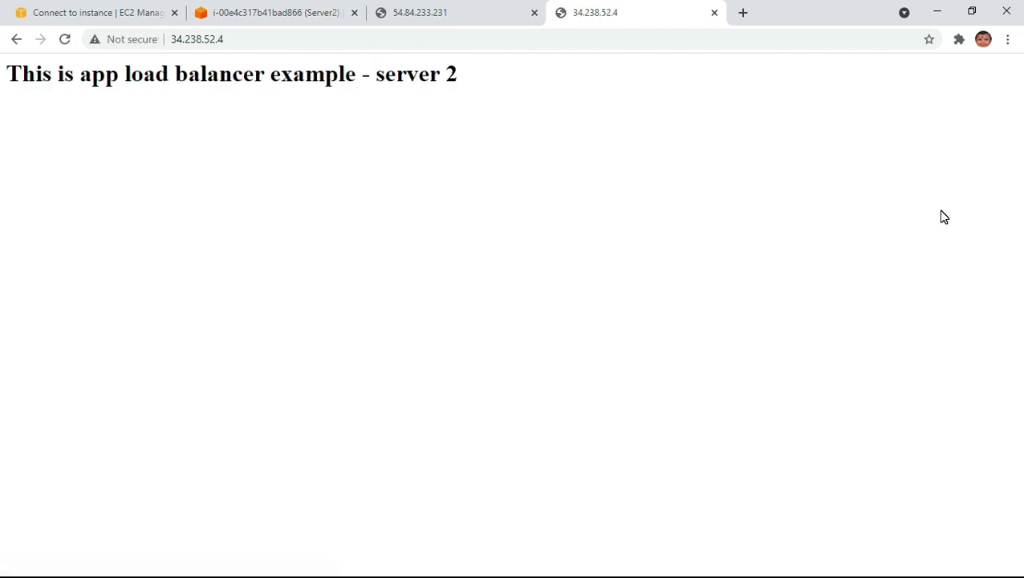
Step: Go back to the Server2 terminal and examine the index.html content in its output
left_click(110, 12)
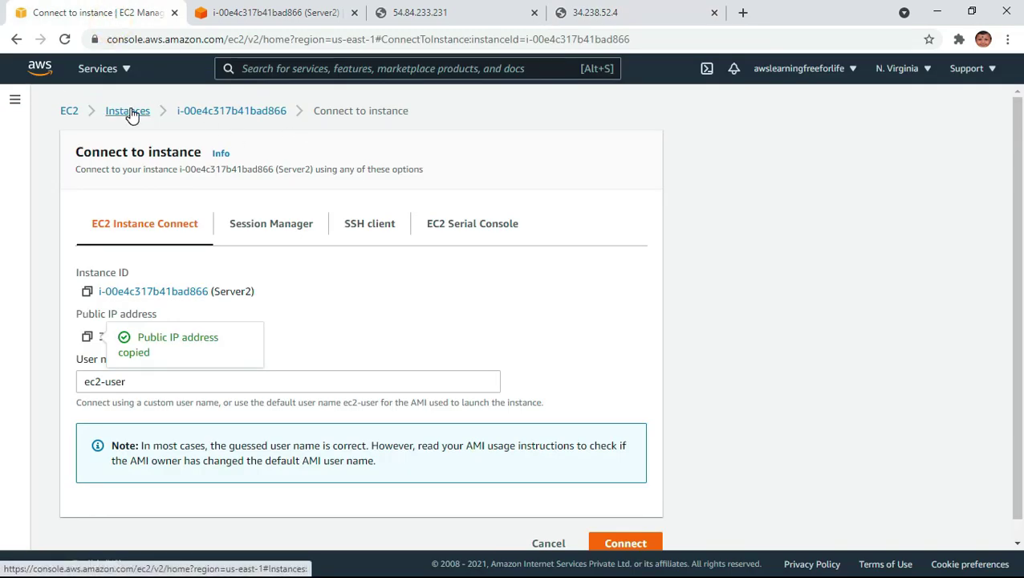
left_click(269, 14)
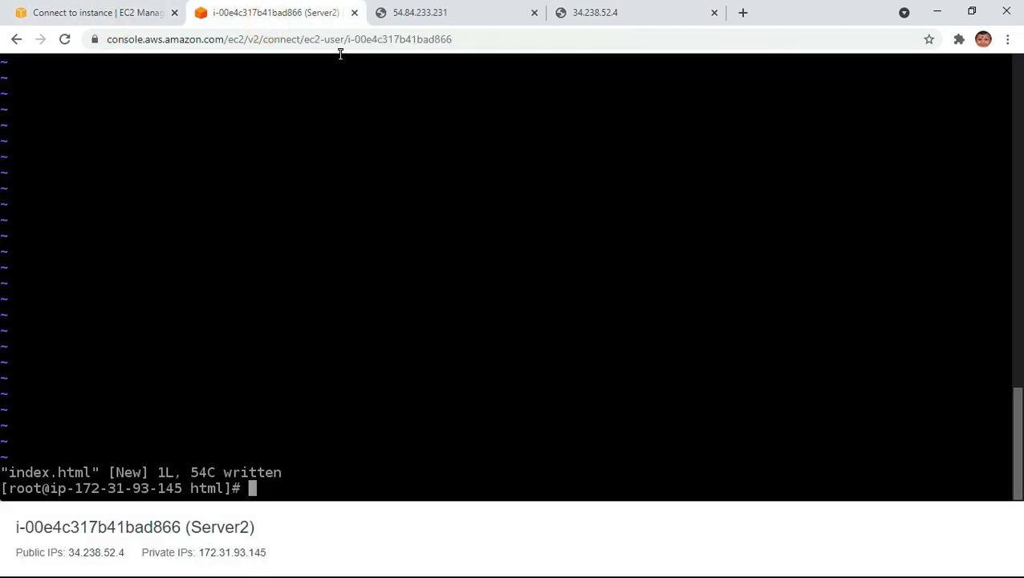
scroll(340, 58, "up", 2)
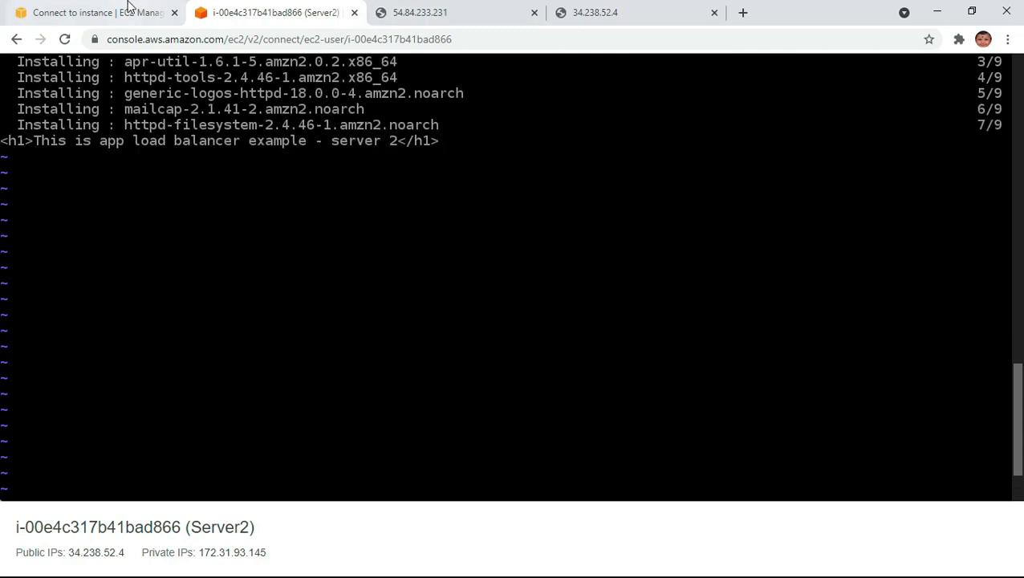
scroll(517, 221, "down", 4)
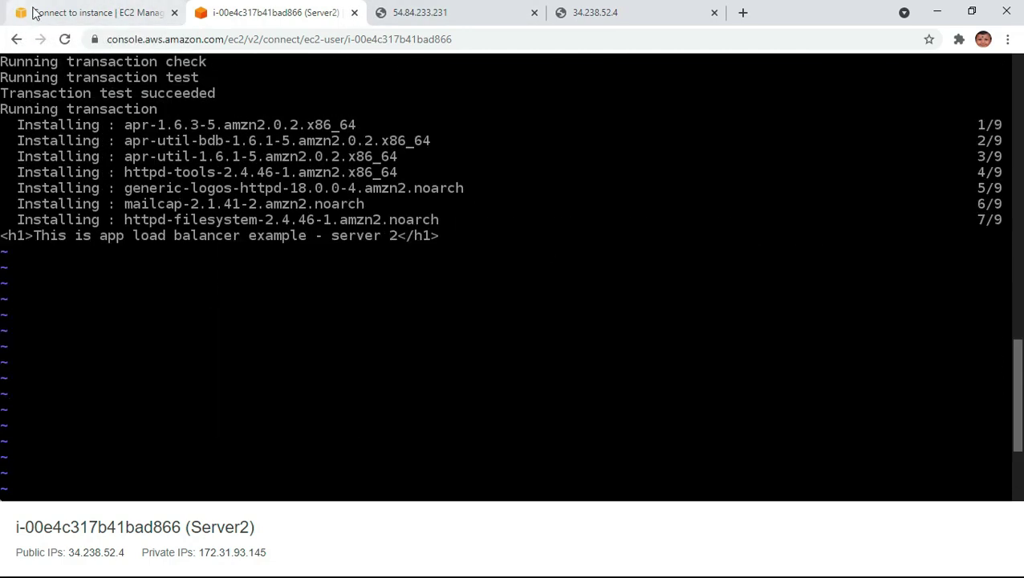
Step: Return to the EC2 instance list and clear the selection of Server2
left_click(113, 18)
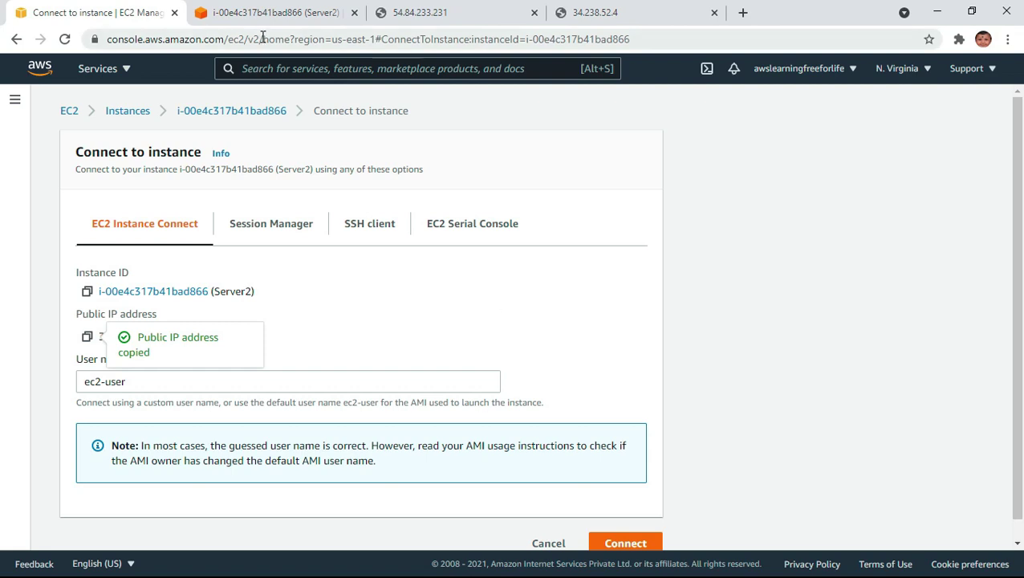
left_click(114, 117)
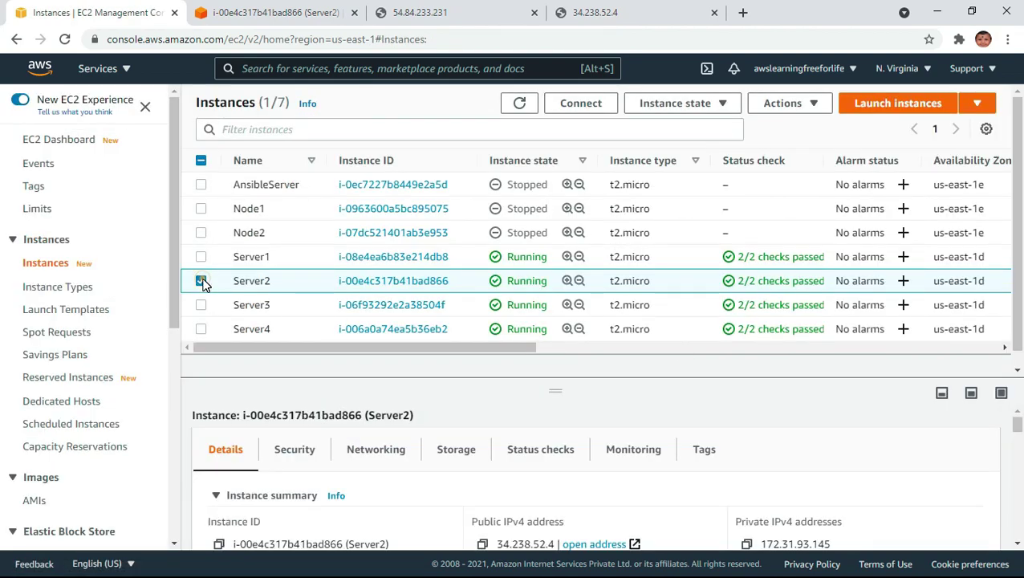
left_click(201, 281)
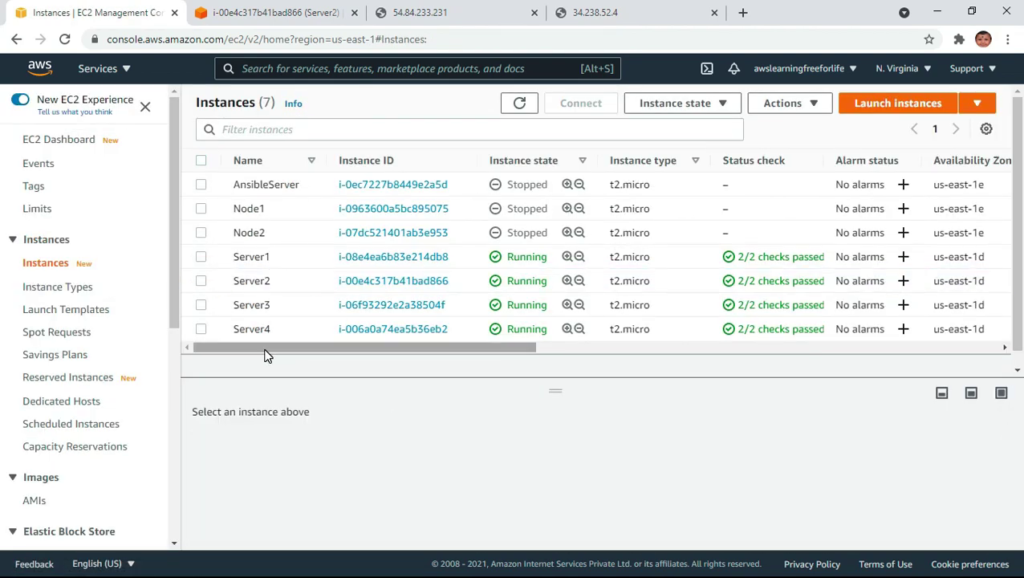
Step: Start creating a target group with the Instances target type and name it target-group1
scroll(134, 326, "down", 4)
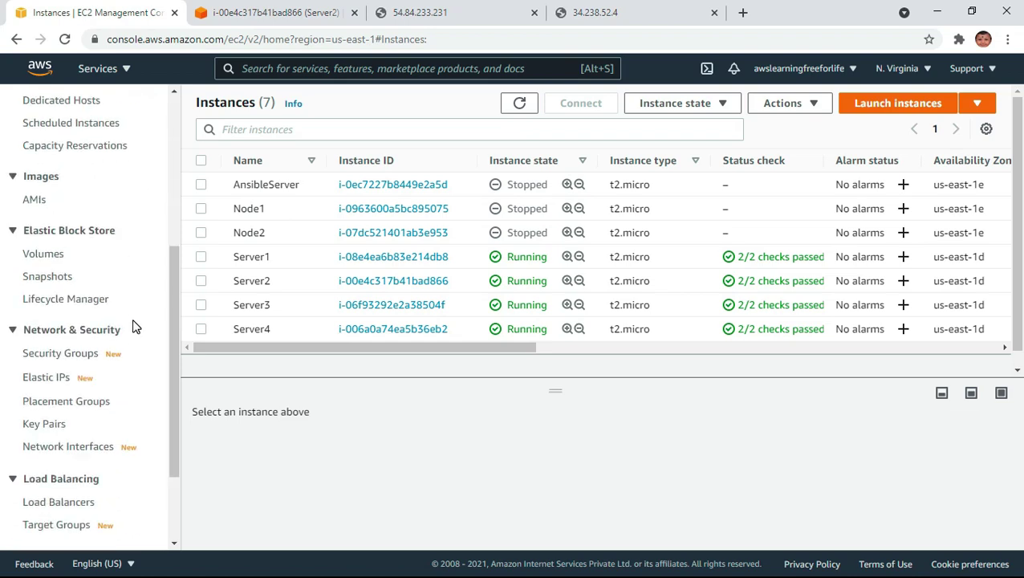
scroll(132, 326, "down", 2)
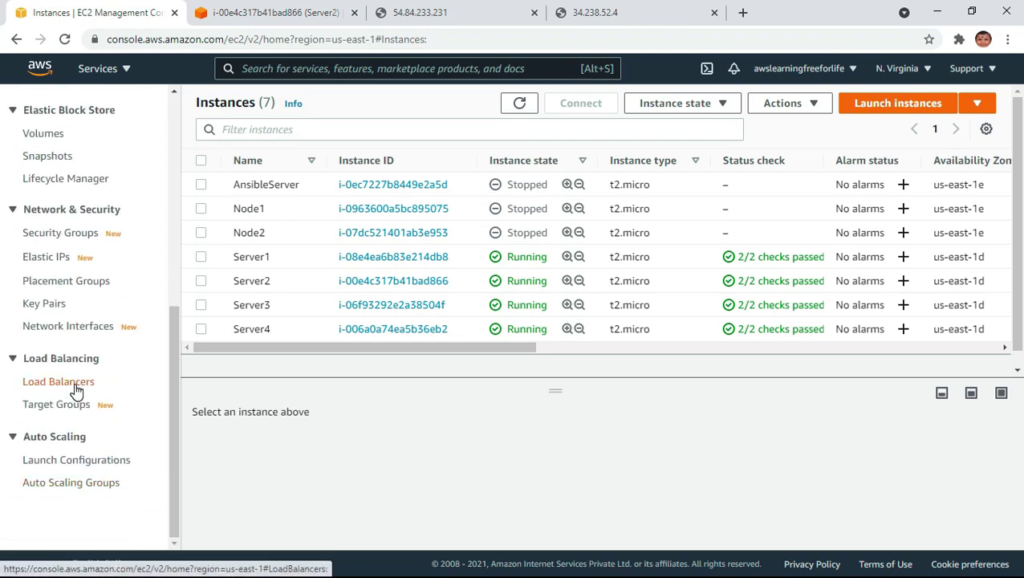
left_click(71, 409)
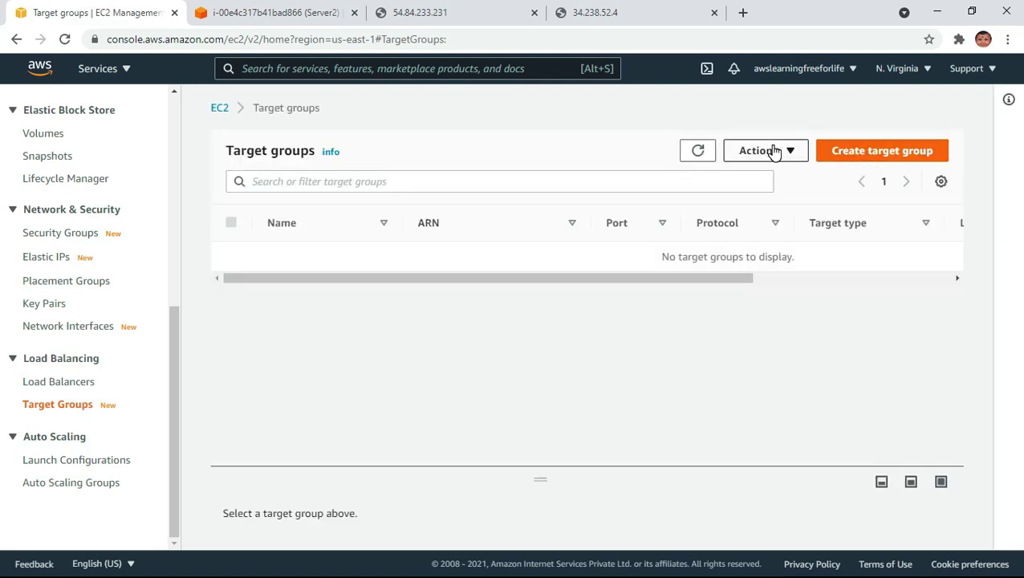
left_click(896, 154)
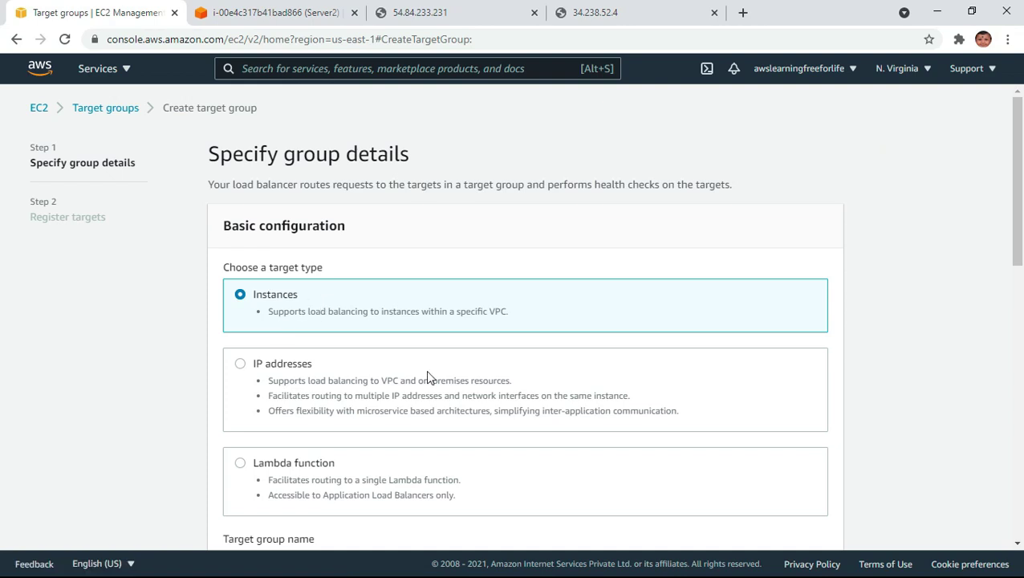
scroll(427, 375, "down", 3)
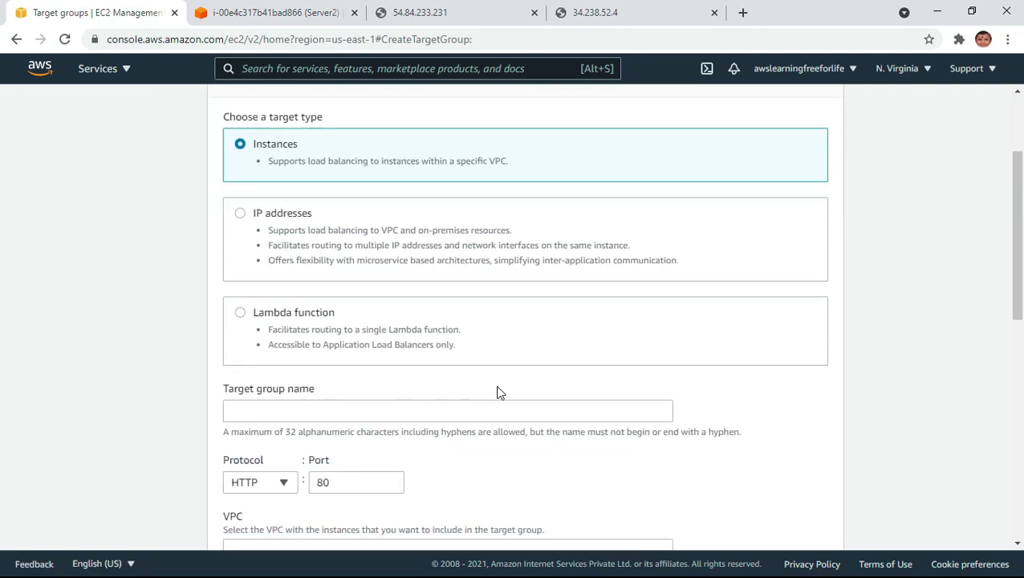
scroll(496, 392, "down", 3)
left_click(283, 258)
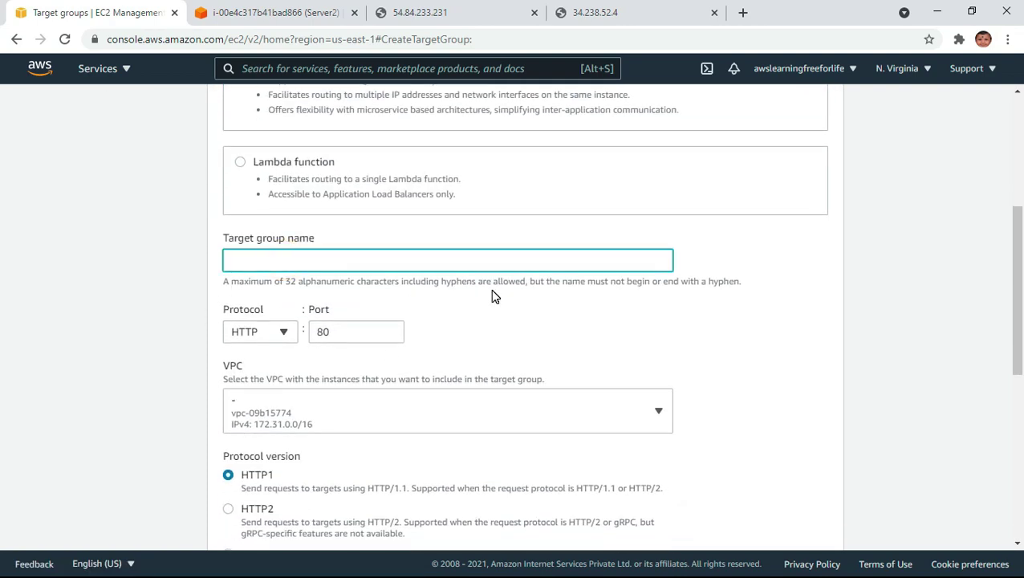
left_click(492, 292)
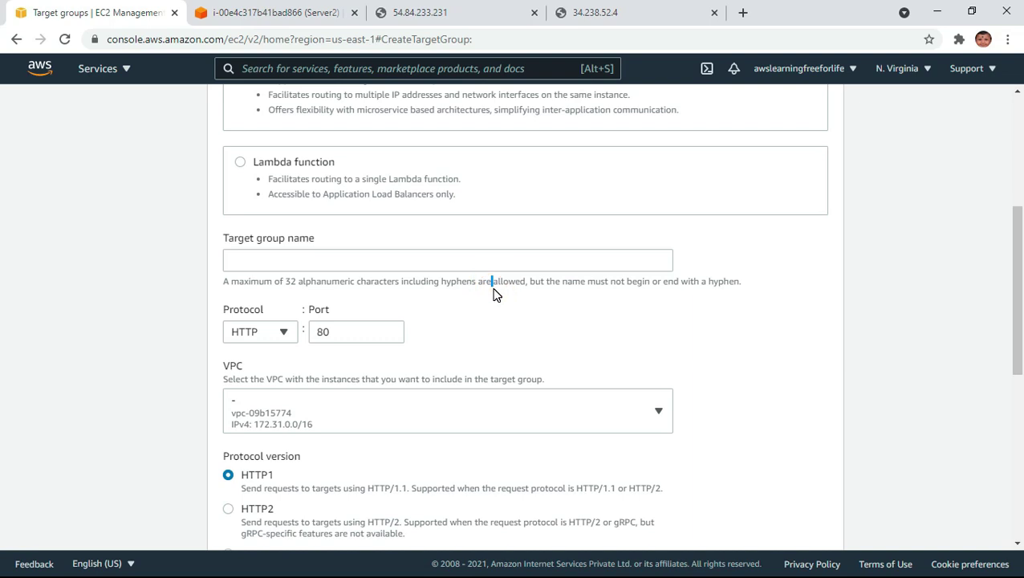
left_click(505, 253)
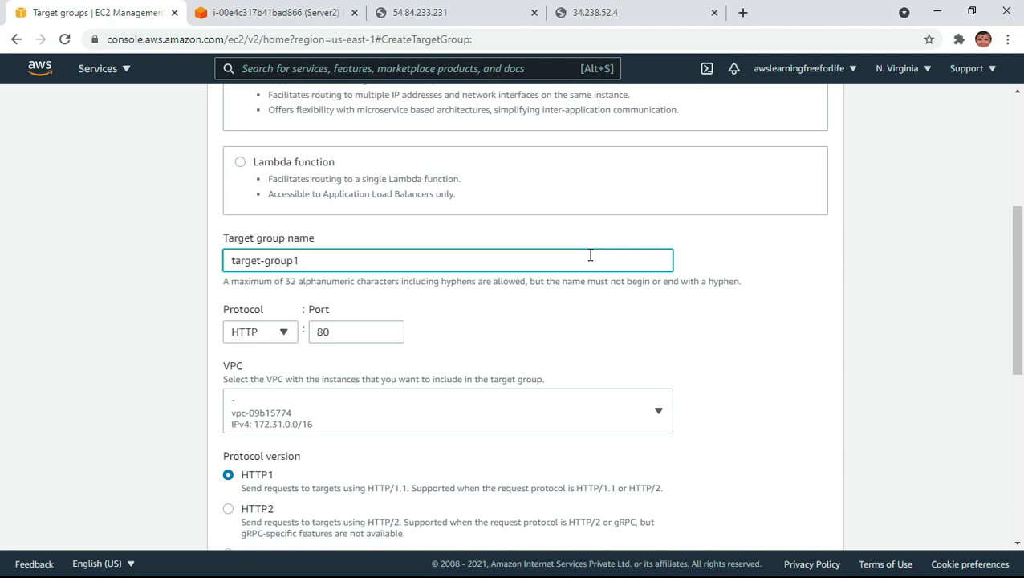
Step: Keep the HTTP protocol on port 80 and the default VPC and health check settings, and continue to target registration
left_click(258, 331)
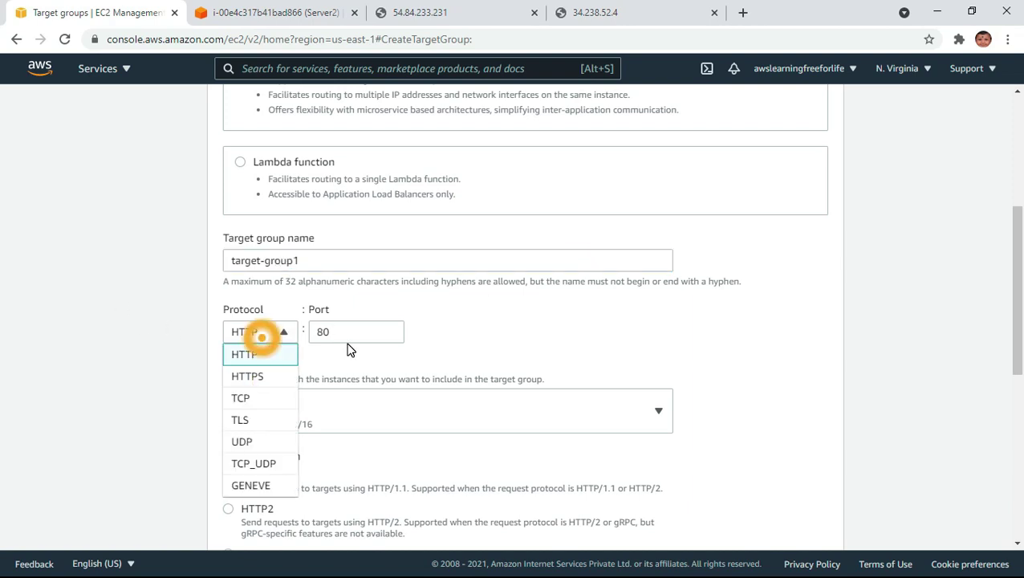
left_click(505, 341)
scroll(433, 444, "down", 2)
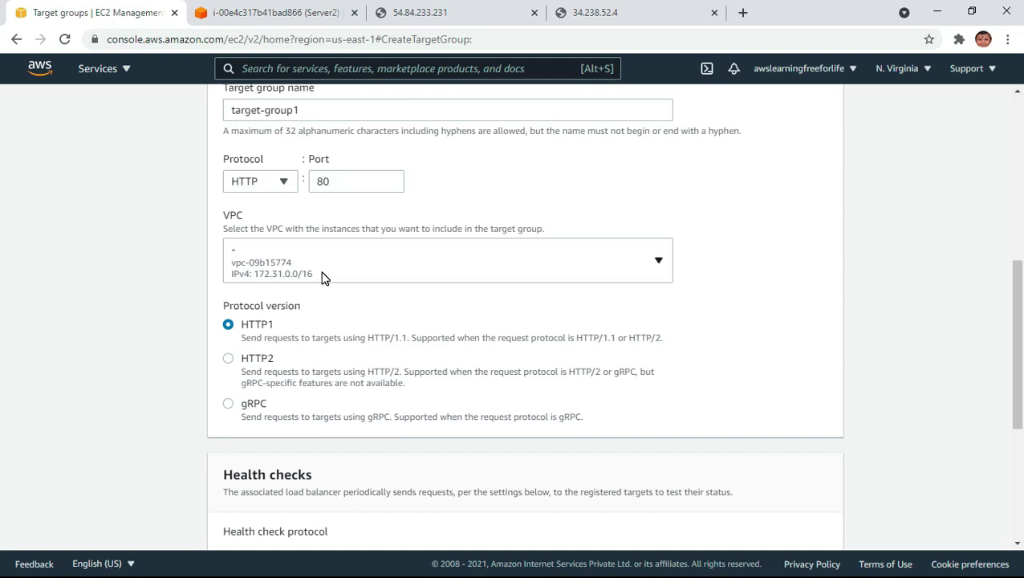
scroll(396, 424, "down", 2)
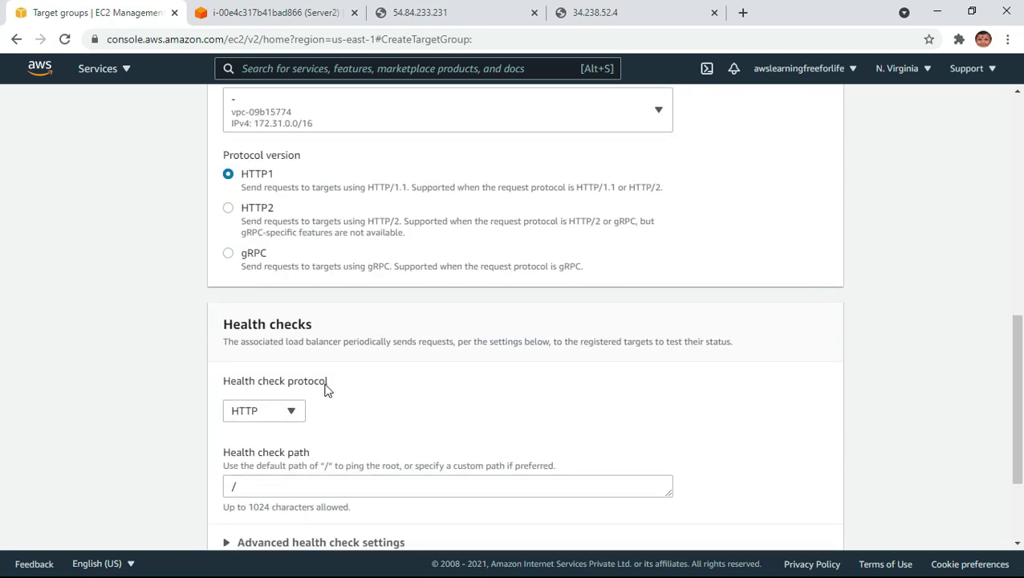
scroll(325, 389, "down", 2)
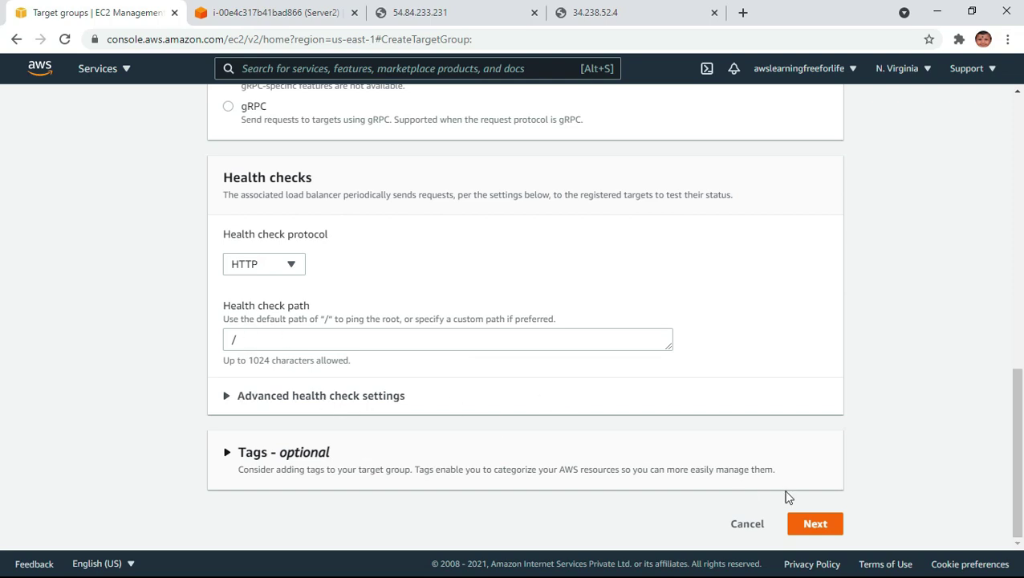
left_click(815, 524)
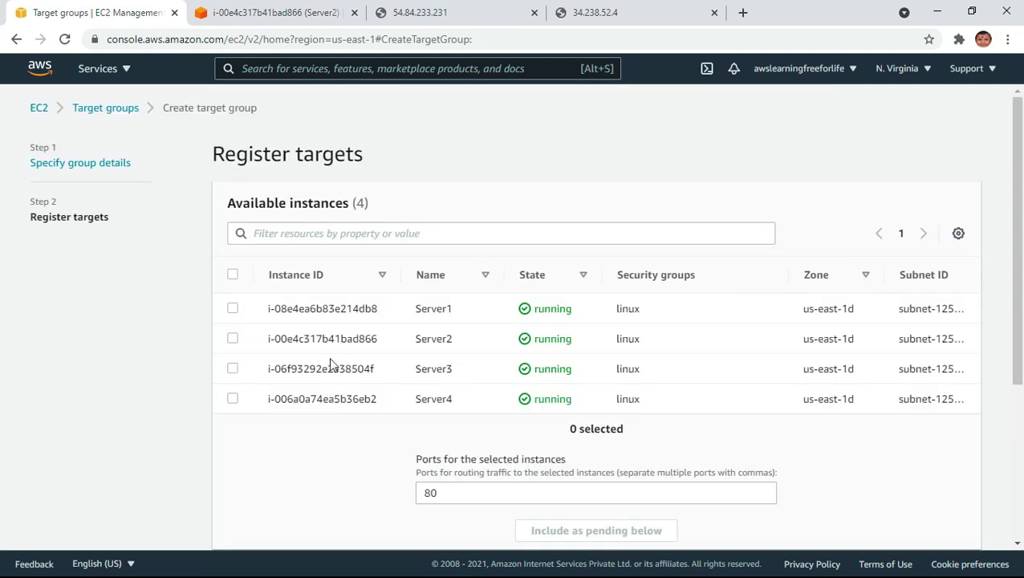
Step: Include Server1 and Server2 as pending targets on port 80 and create the target group
left_click(232, 310)
left_click(233, 338)
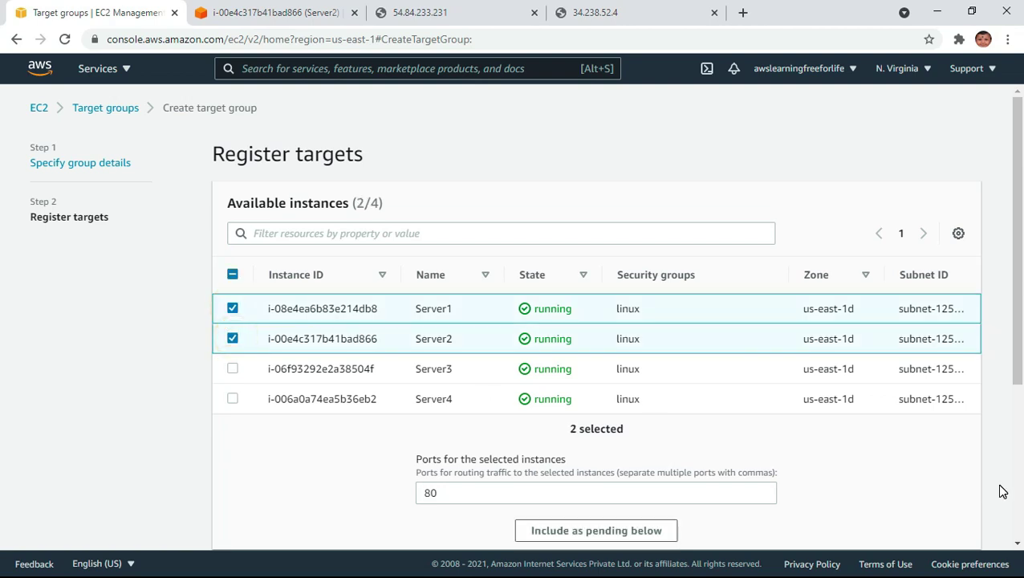
scroll(1001, 491, "down", 2)
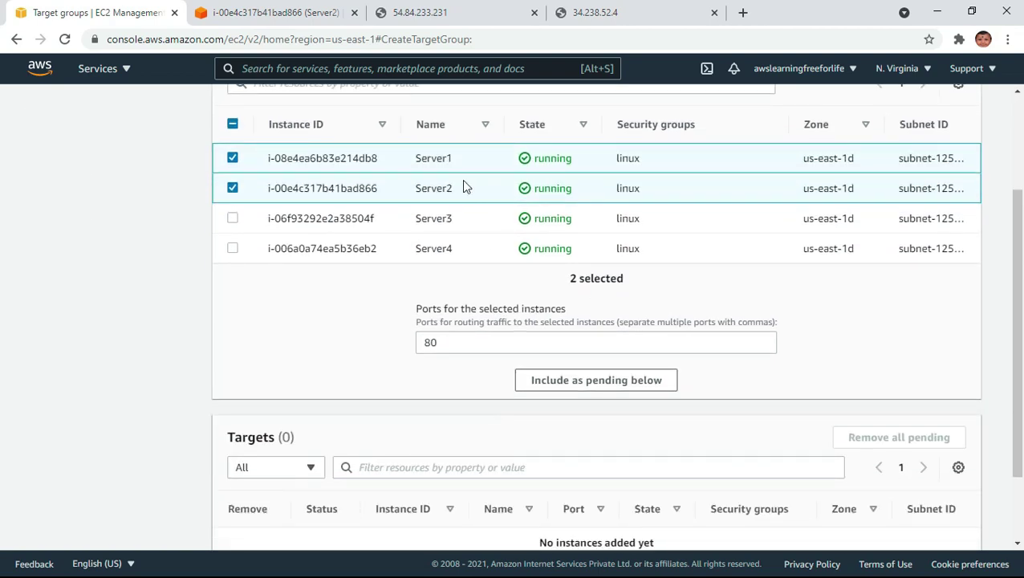
scroll(1014, 365, "down", 2)
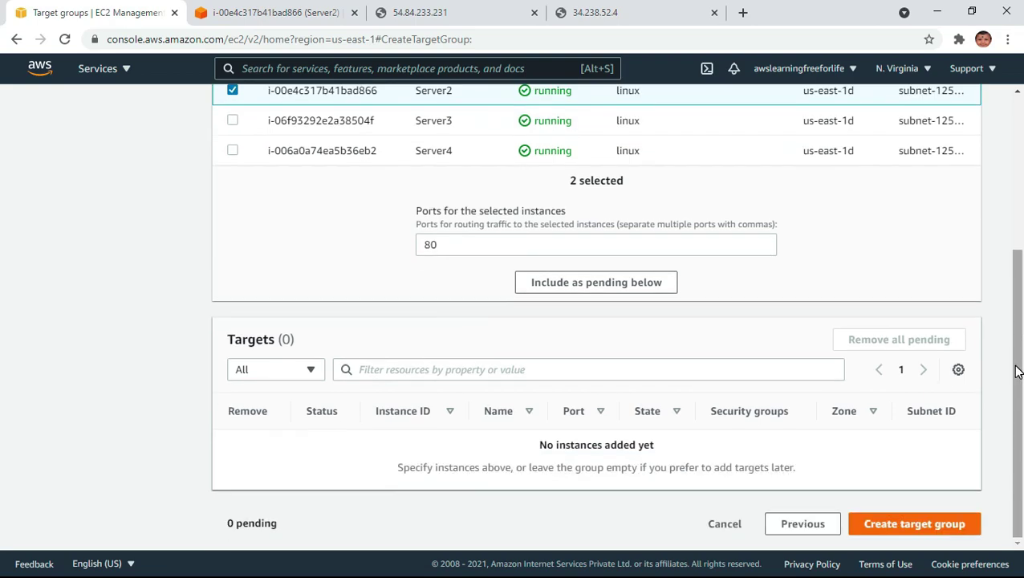
scroll(1016, 371, "up", 5)
scroll(1016, 371, "down", 5)
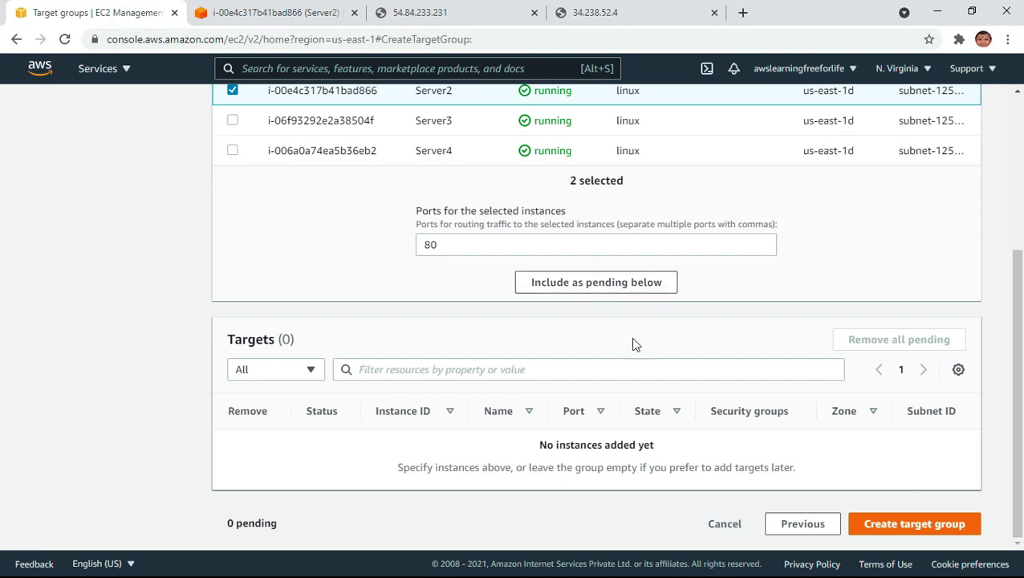
left_click(624, 283)
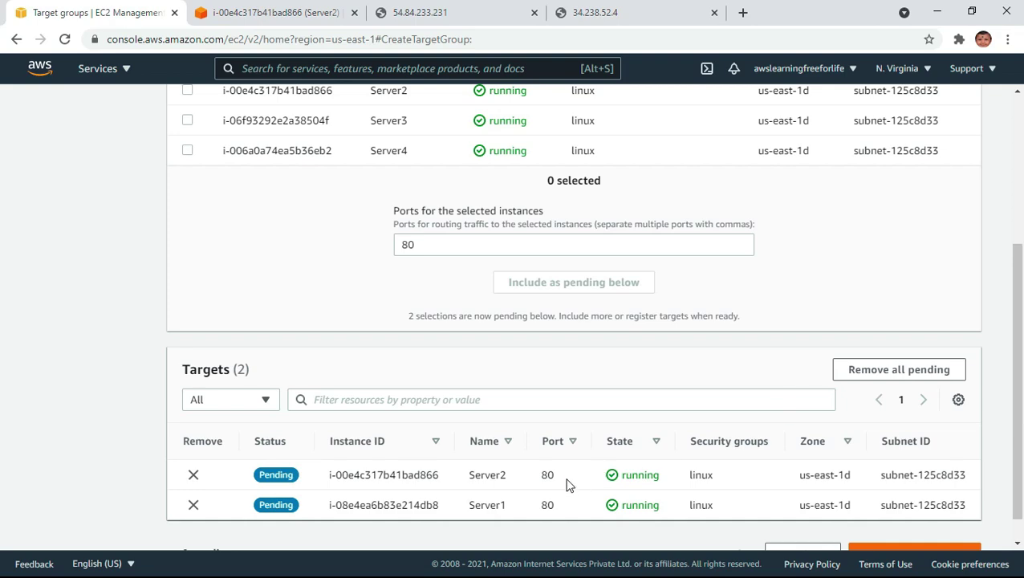
scroll(768, 444, "up", 3)
scroll(768, 442, "down", 3)
left_click(945, 530)
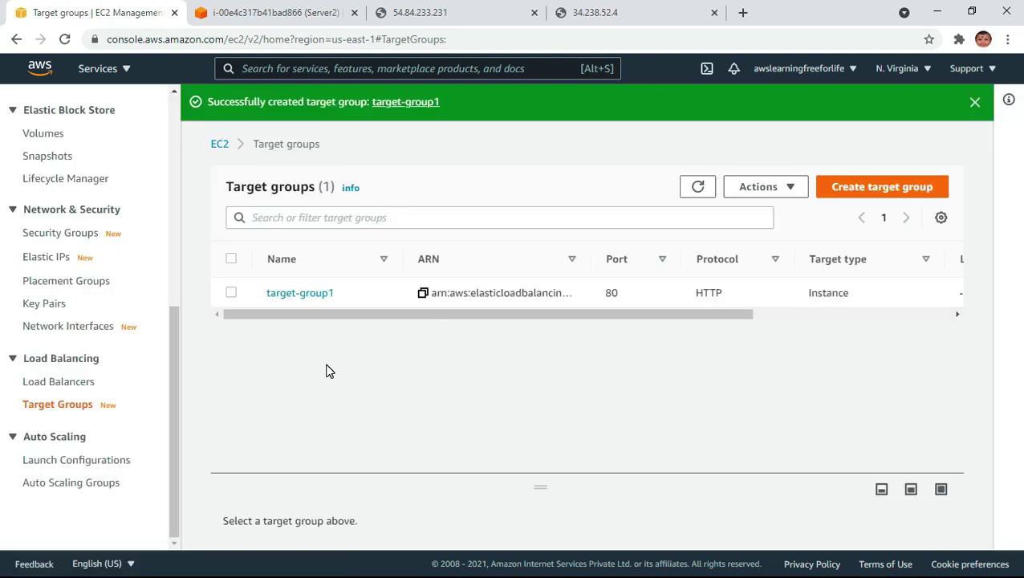
Step: Start a second instance target group named target-group2 with the default HTTP port 80 settings, and continue to target registration
left_click(864, 186)
scroll(372, 383, "down", 4)
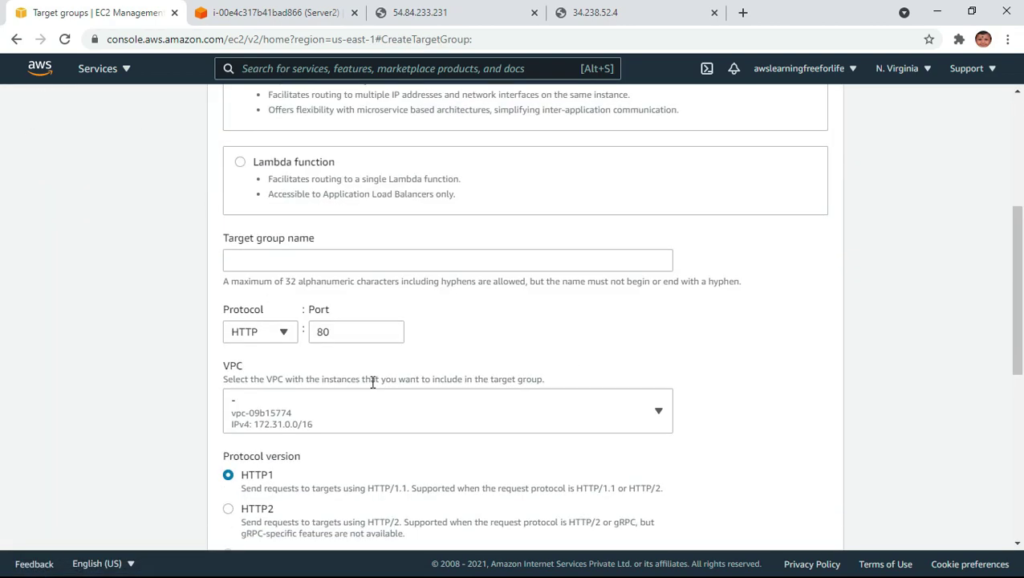
left_click(291, 257)
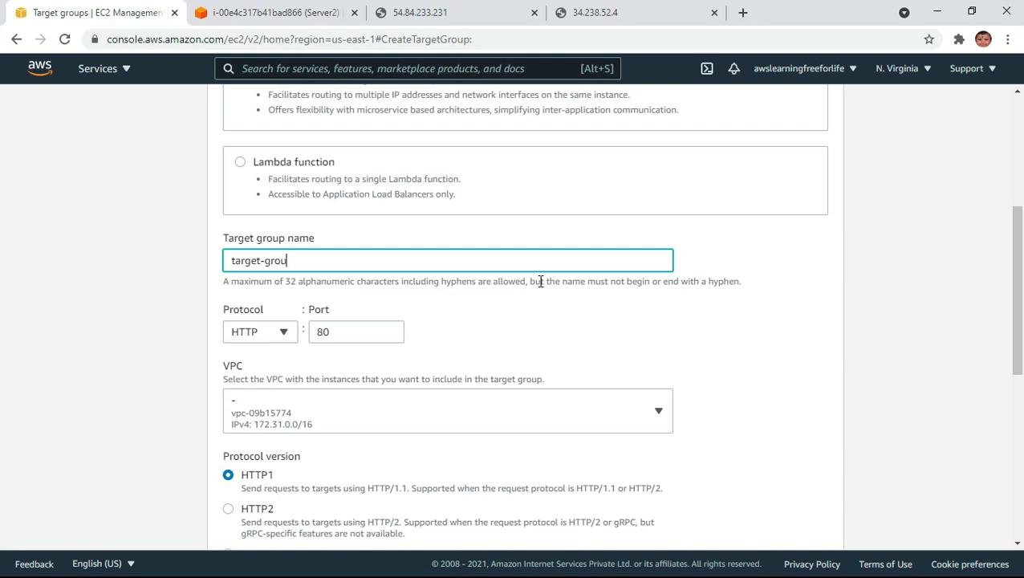
scroll(350, 361, "down", 3)
left_click_drag(382, 368, 407, 398)
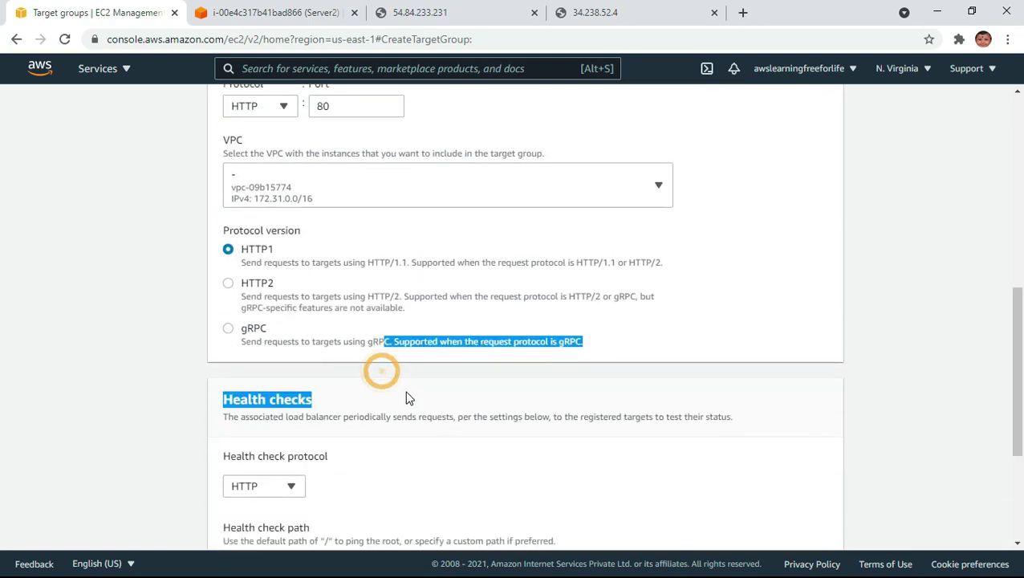
scroll(706, 455, "down", 3)
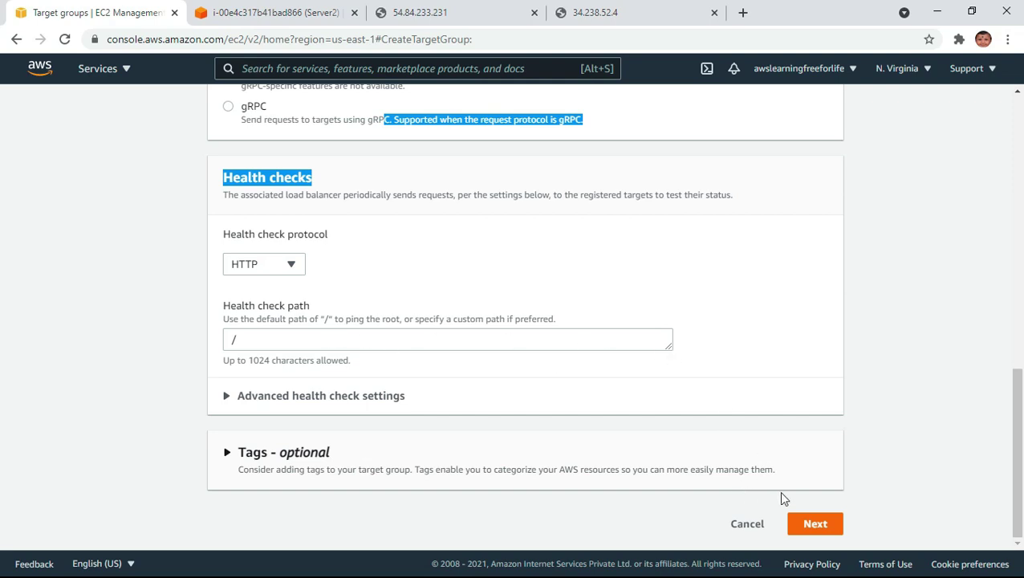
left_click(818, 524)
Step: Include Server3 and Server4 as pending targets on port 80 and create the second target group
scroll(815, 456, "down", 3)
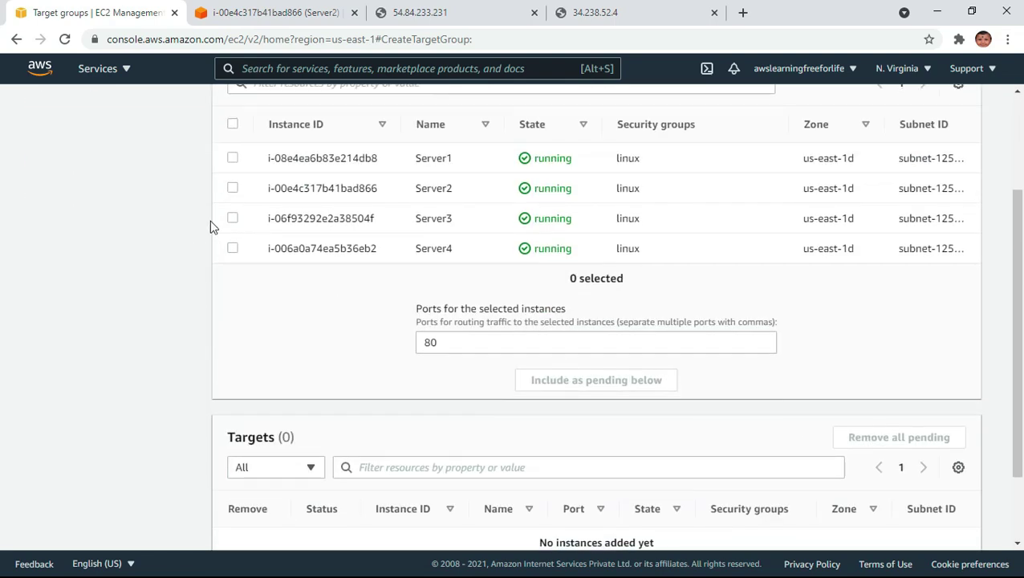
left_click(233, 218)
left_click(233, 248)
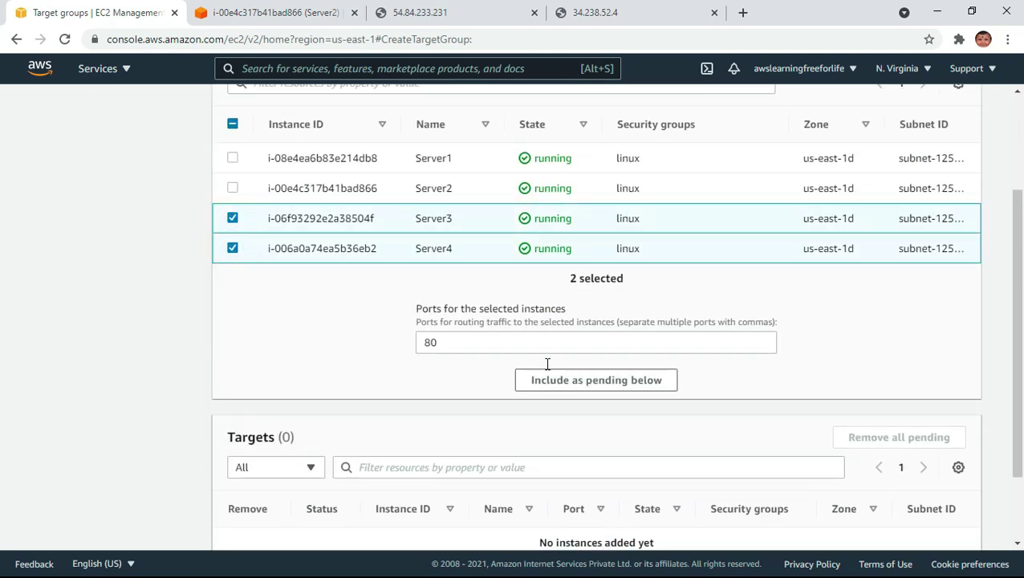
left_click(610, 390)
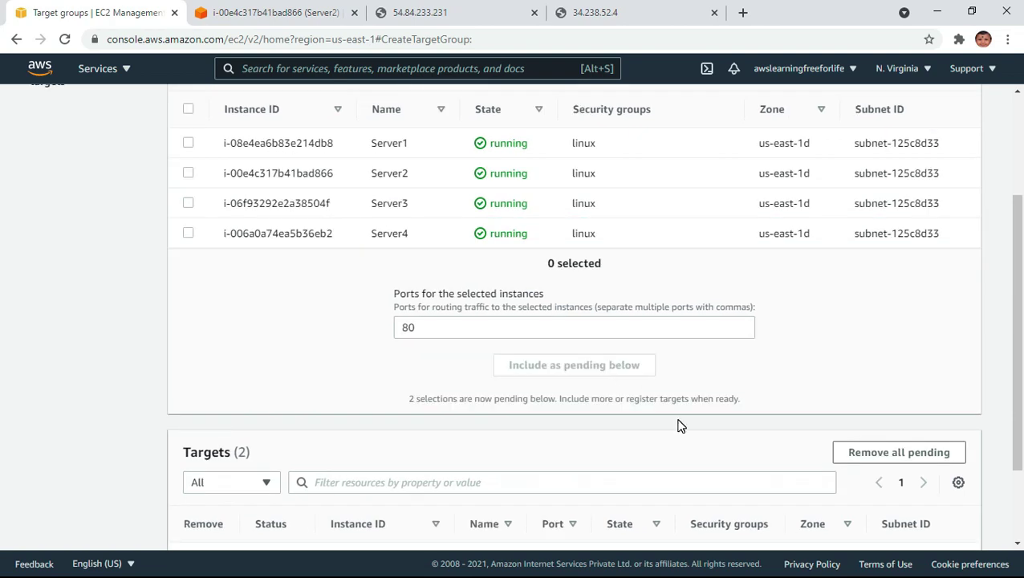
scroll(245, 403, "down", 2)
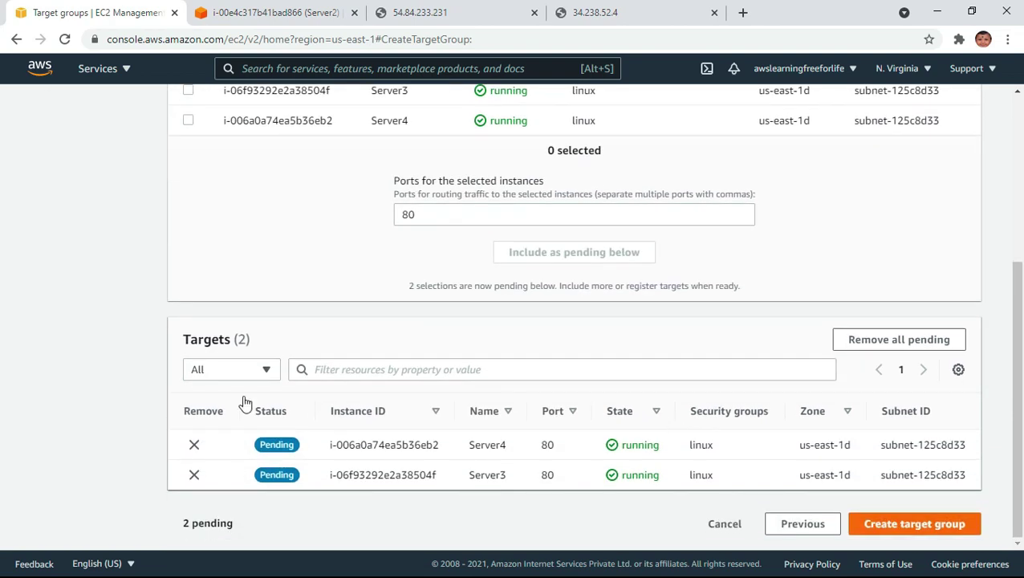
left_click(941, 530)
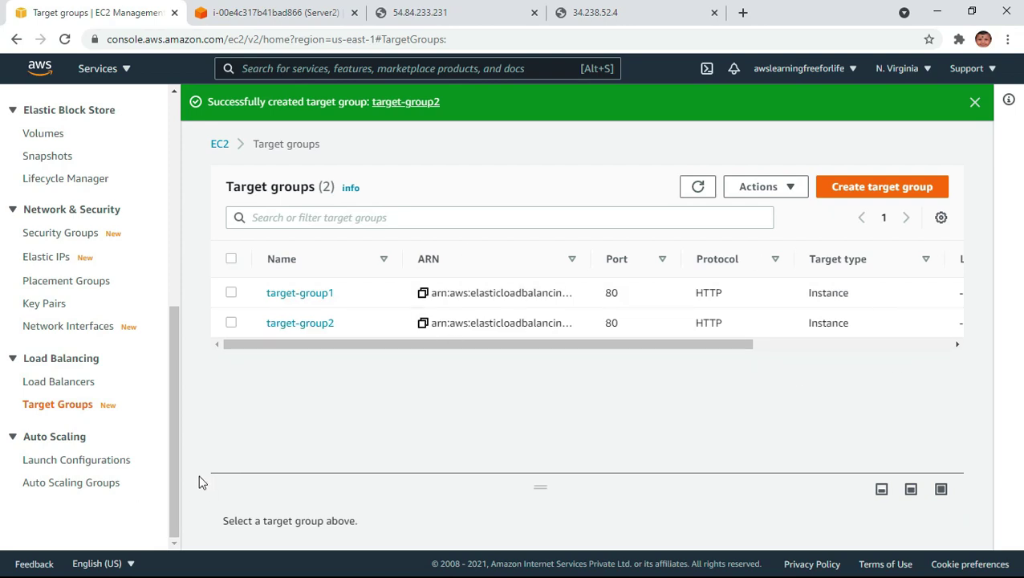
Step: Start creating an Application Load Balancer named freetechtamil-alb, keeping the internet-facing scheme and the HTTP listener on port 80
left_click(60, 383)
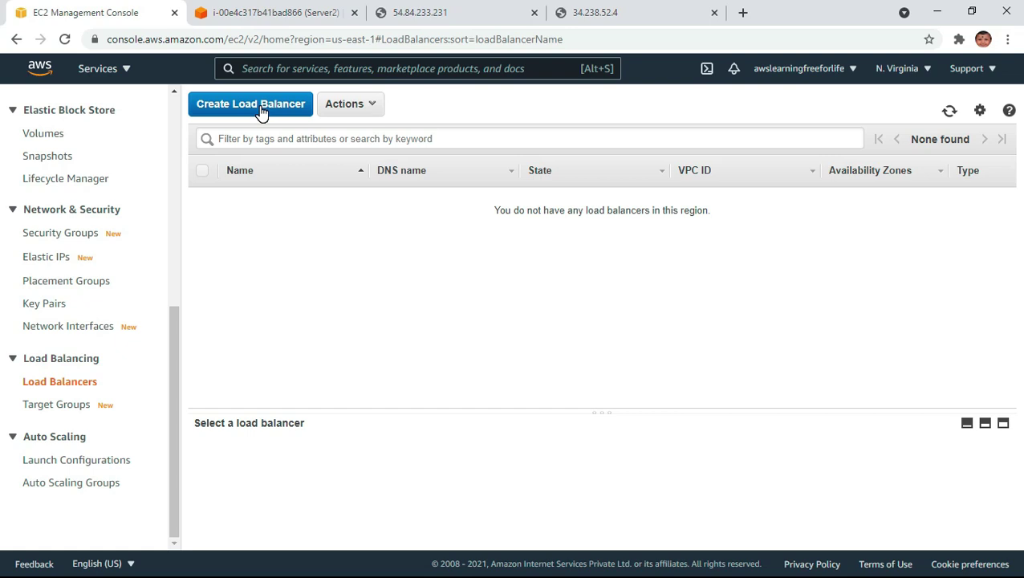
left_click(261, 113)
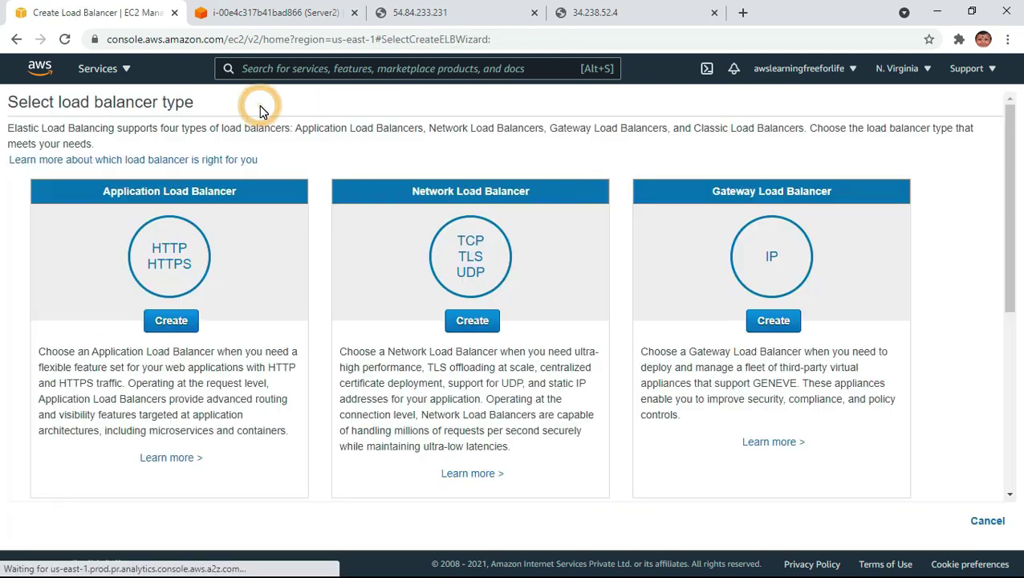
left_click(182, 325)
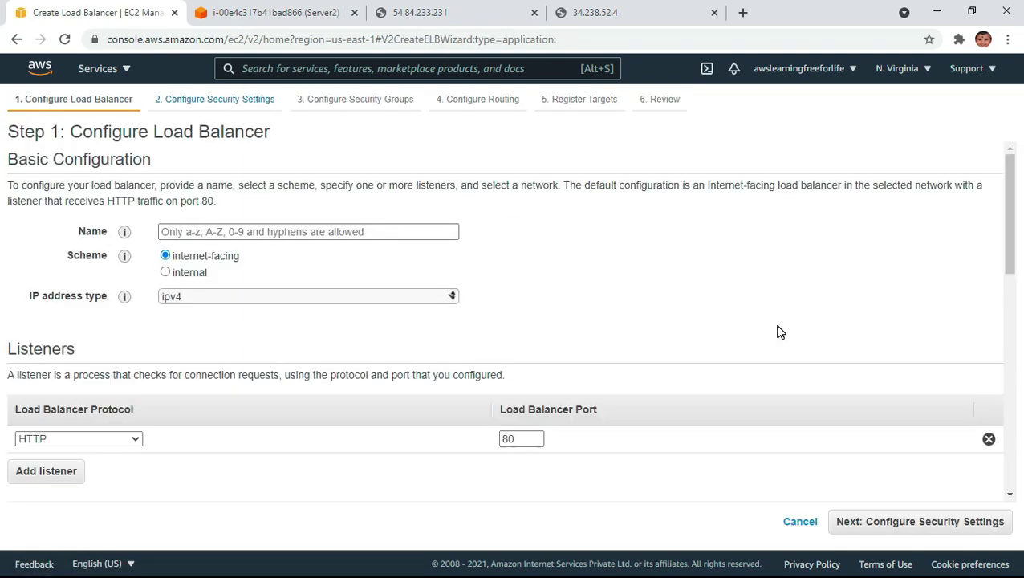
left_click(240, 231)
type("freetechtami")
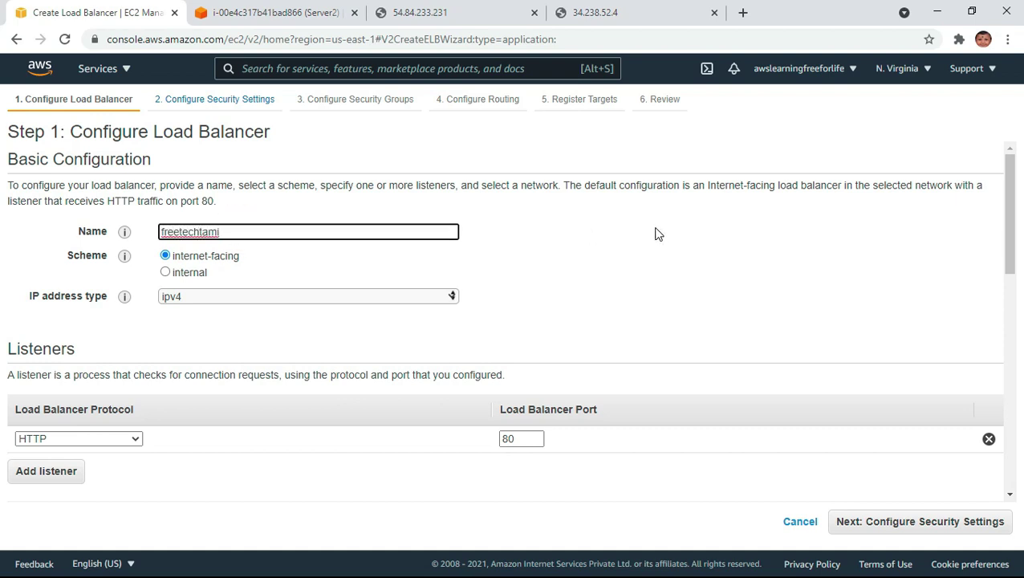
type("l-alb")
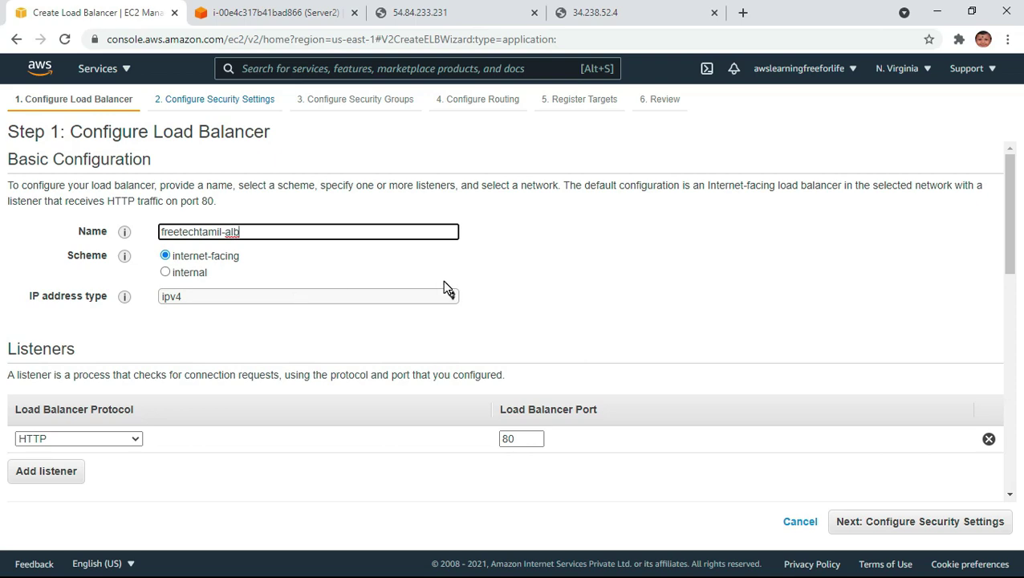
scroll(443, 280, "down", 1)
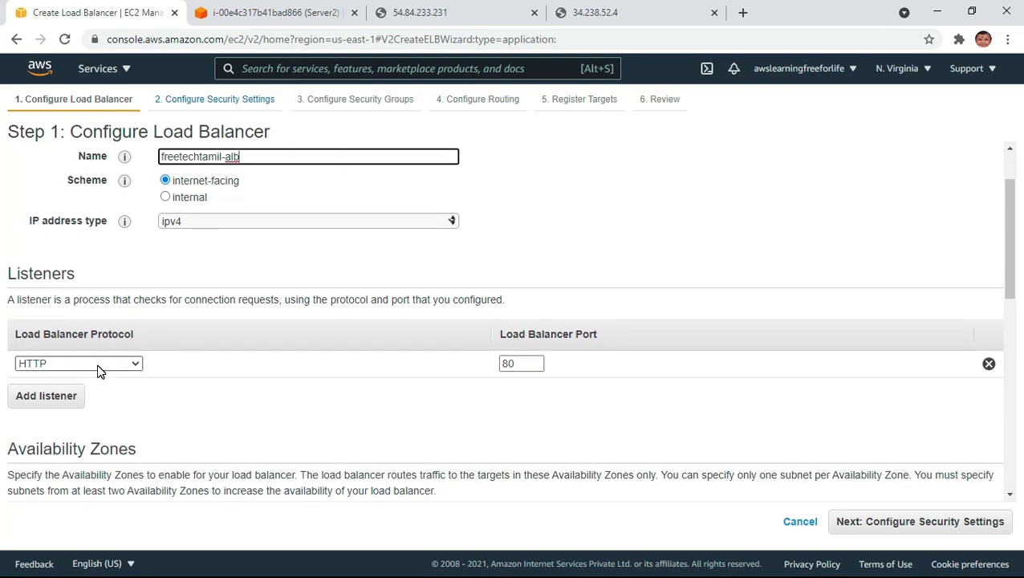
scroll(291, 396, "down", 3)
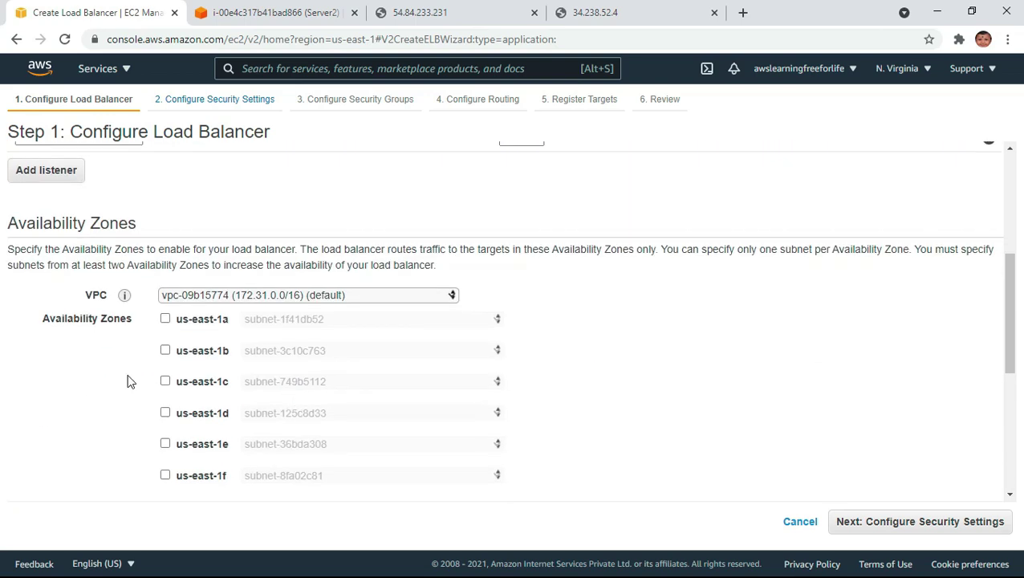
Step: Enable all six availability zones, us-east-1a through us-east-1f, and continue past the security settings to security group assignment
left_click(165, 320)
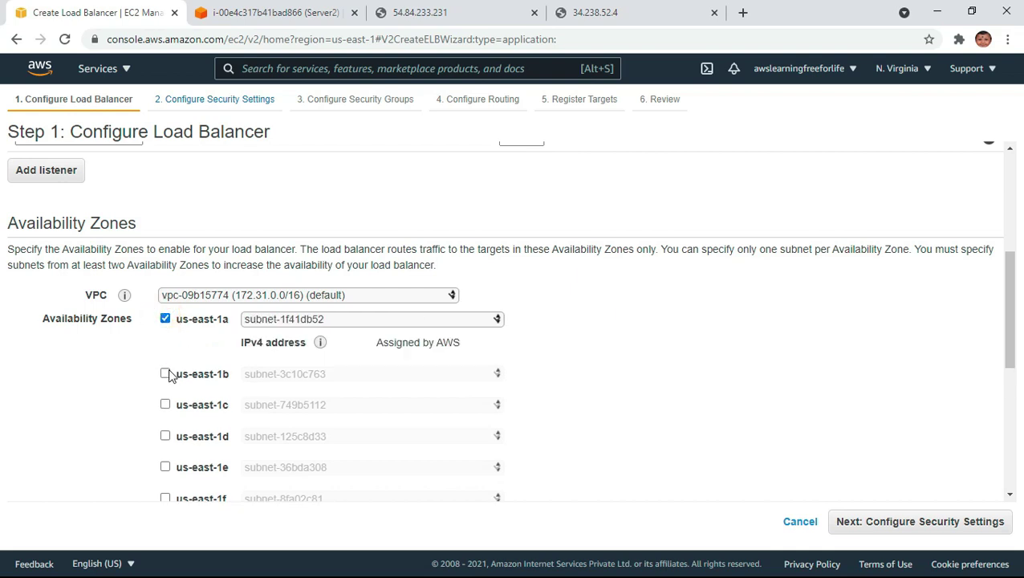
left_click(165, 374)
left_click(167, 426)
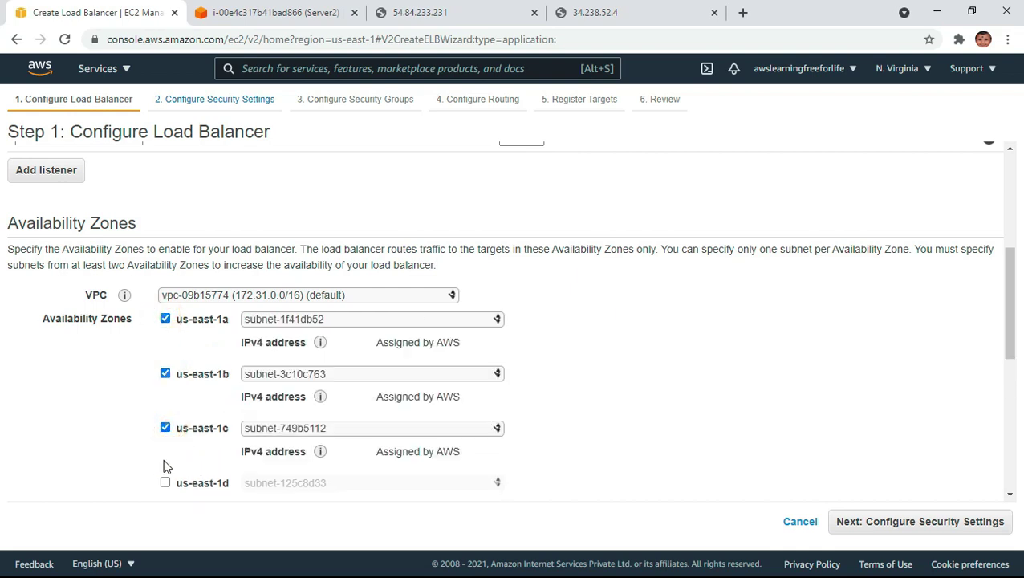
left_click(165, 482)
scroll(219, 327, "down", 3)
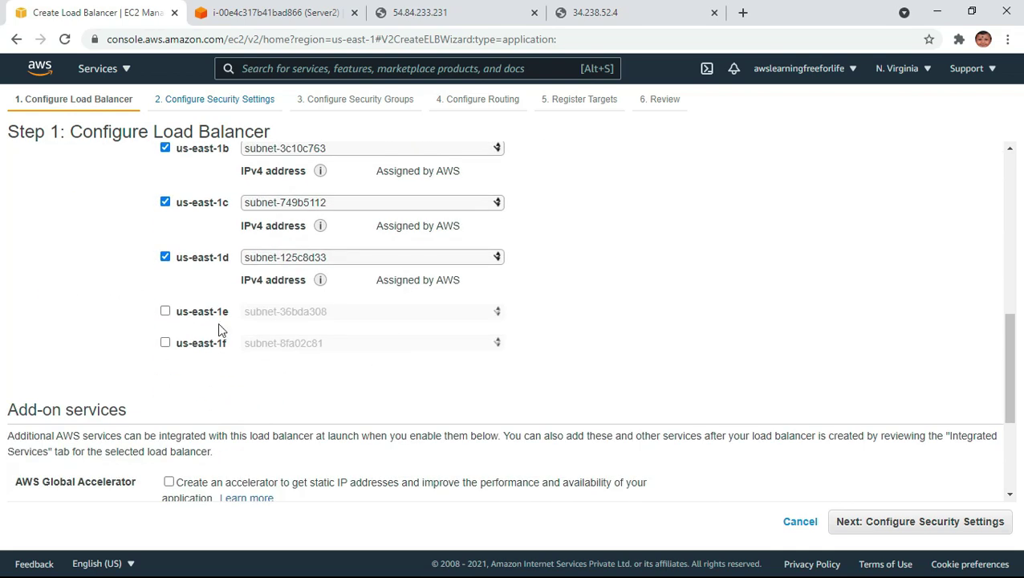
left_click(165, 311)
left_click(164, 365)
scroll(609, 313, "down", 3)
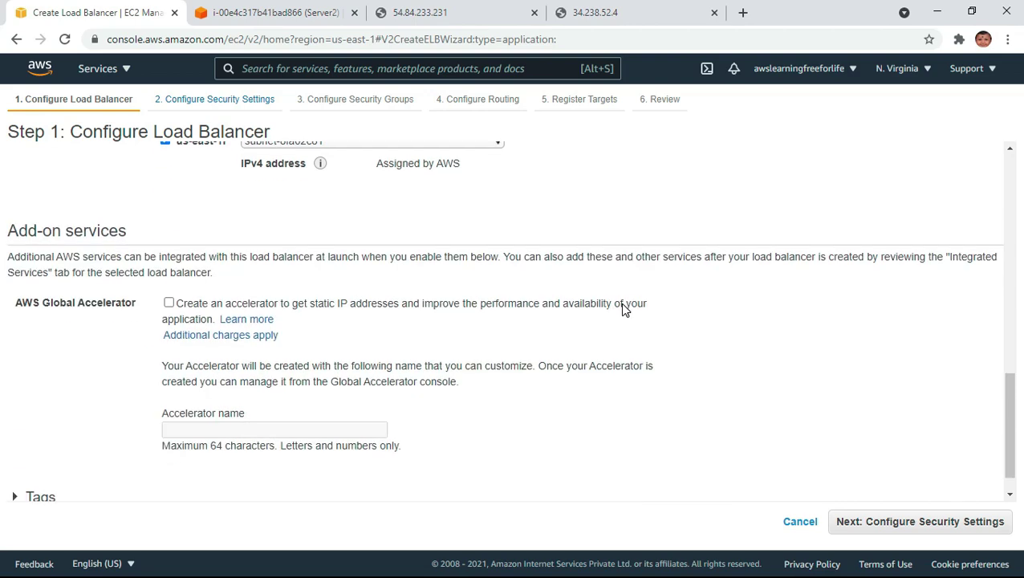
left_click(983, 533)
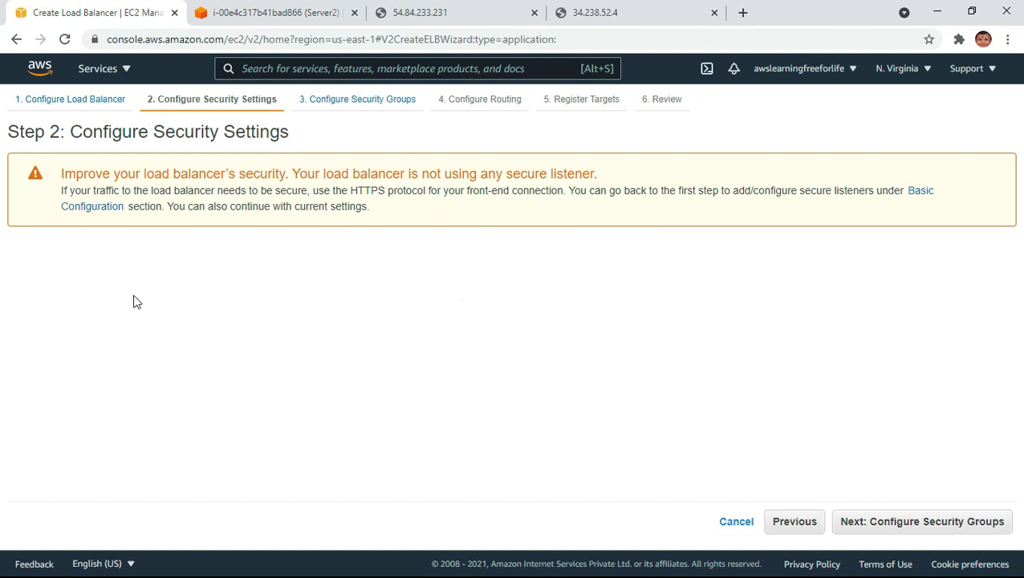
left_click(984, 532)
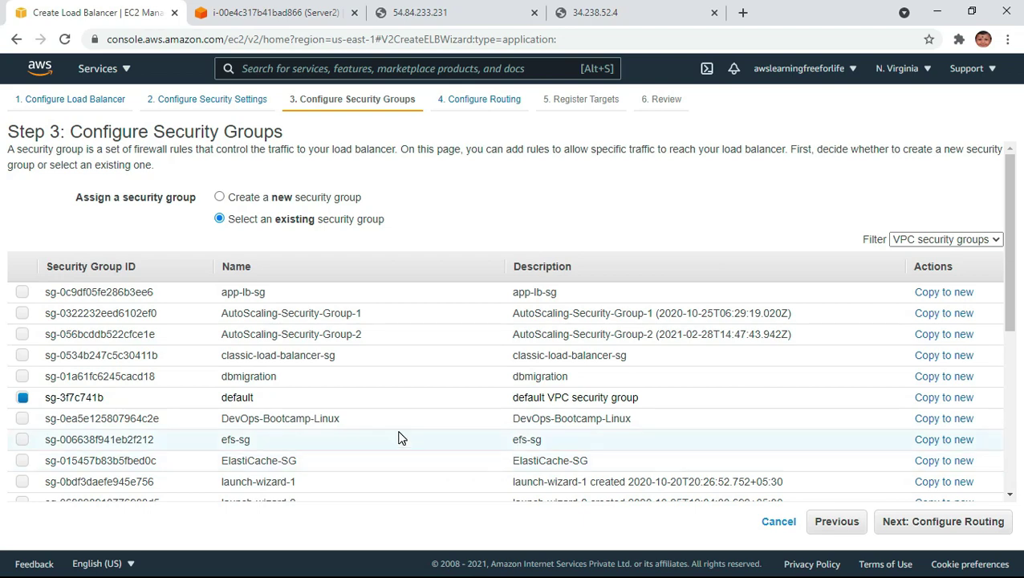
Step: Assign the existing security group LoadBalancerSG to the load balancer and continue to the routing configuration
scroll(400, 434, "down", 3)
scroll(400, 438, "up", 3)
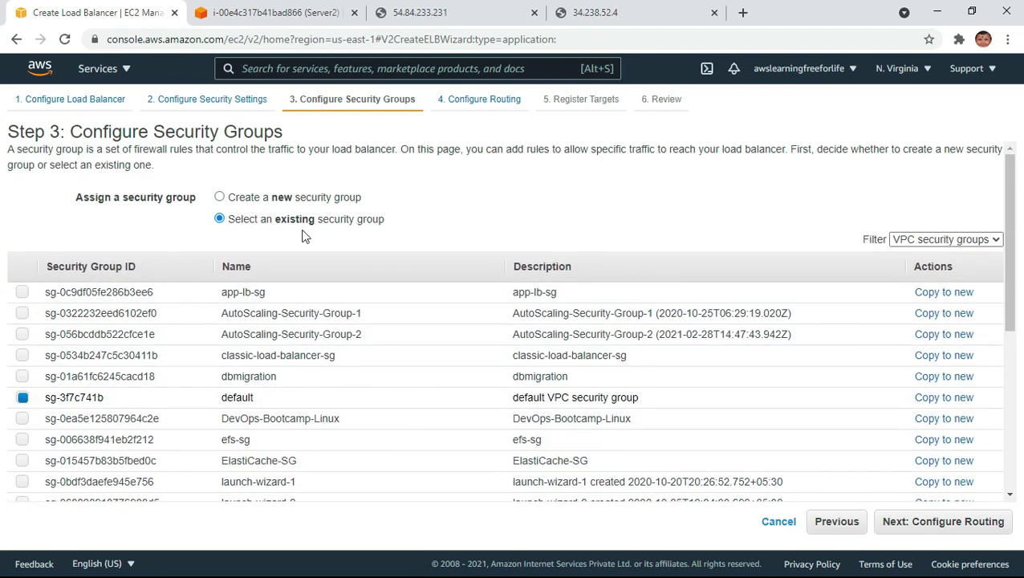
left_click(311, 199)
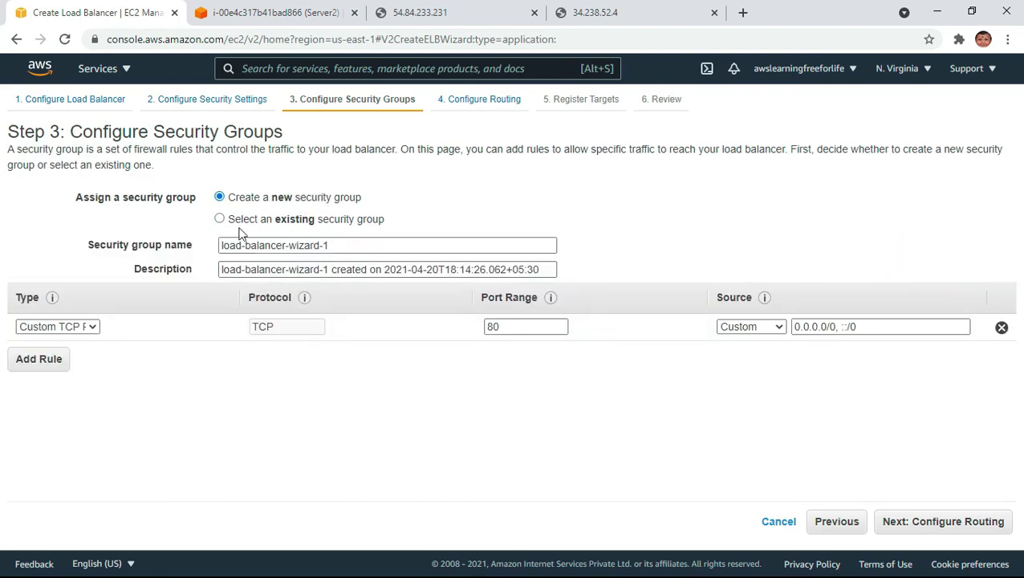
left_click(275, 221)
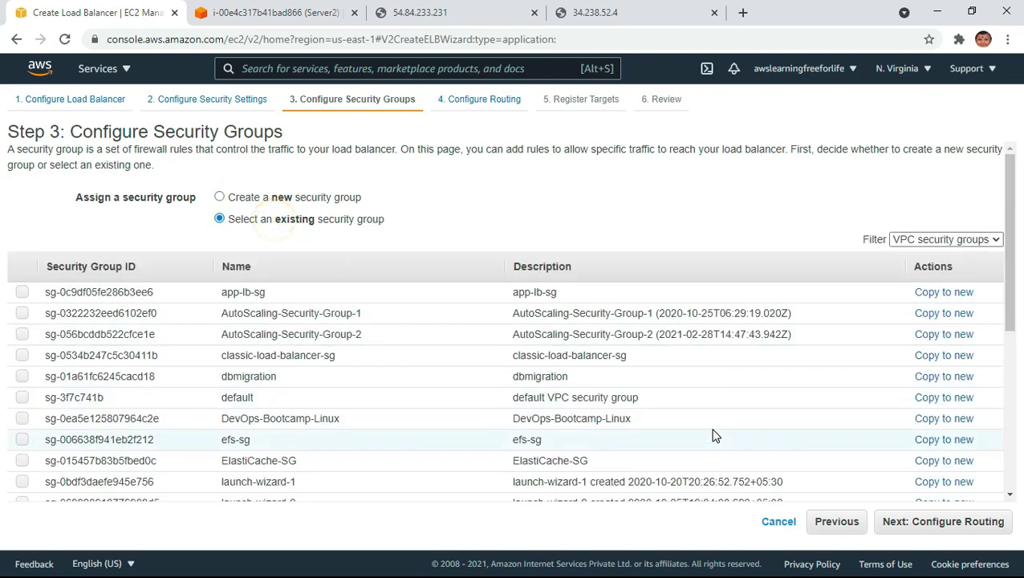
scroll(578, 306, "down", 3)
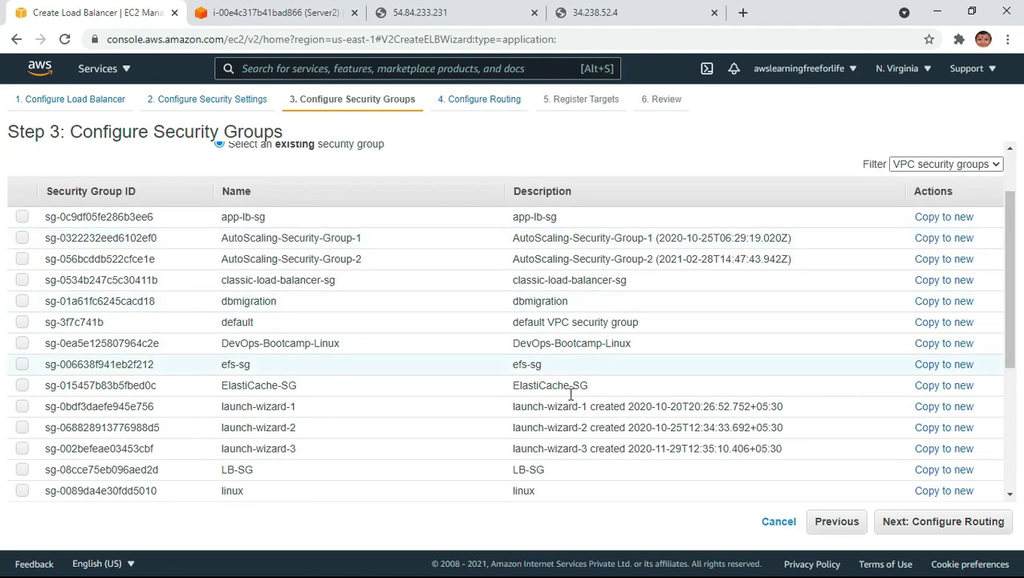
scroll(572, 409, "down", 3)
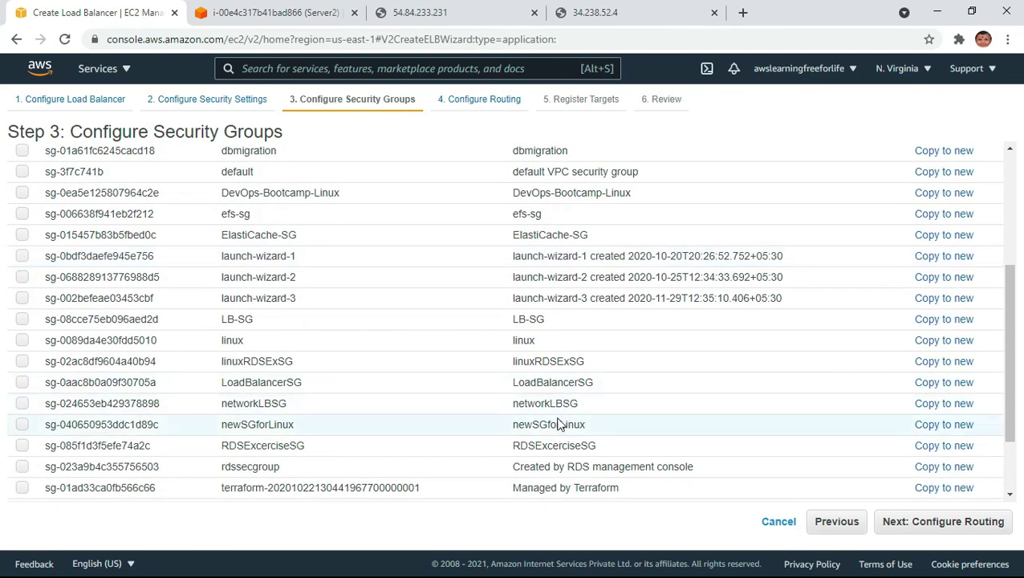
left_click(582, 383)
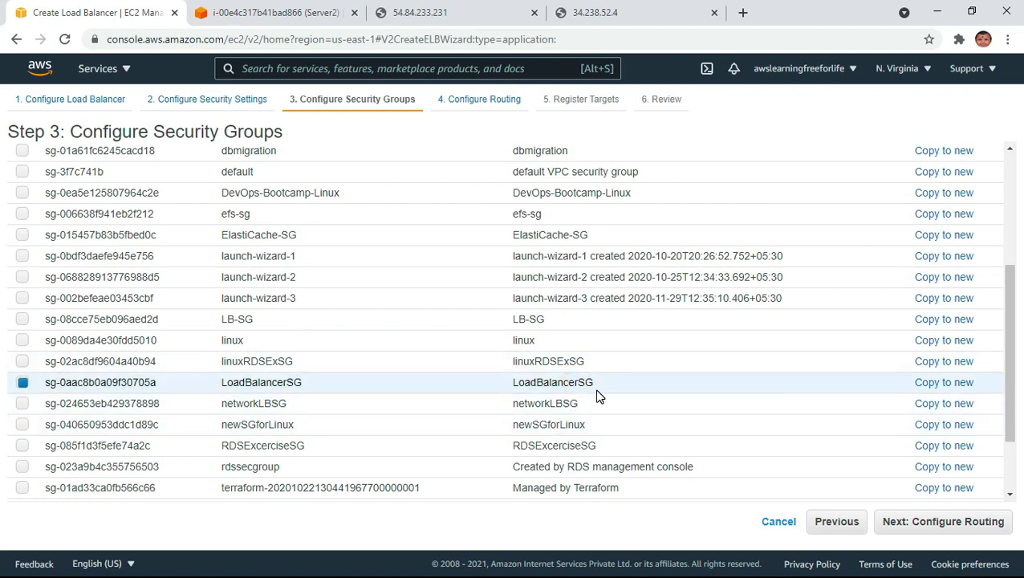
scroll(596, 395, "up", 6)
scroll(598, 391, "down", 7)
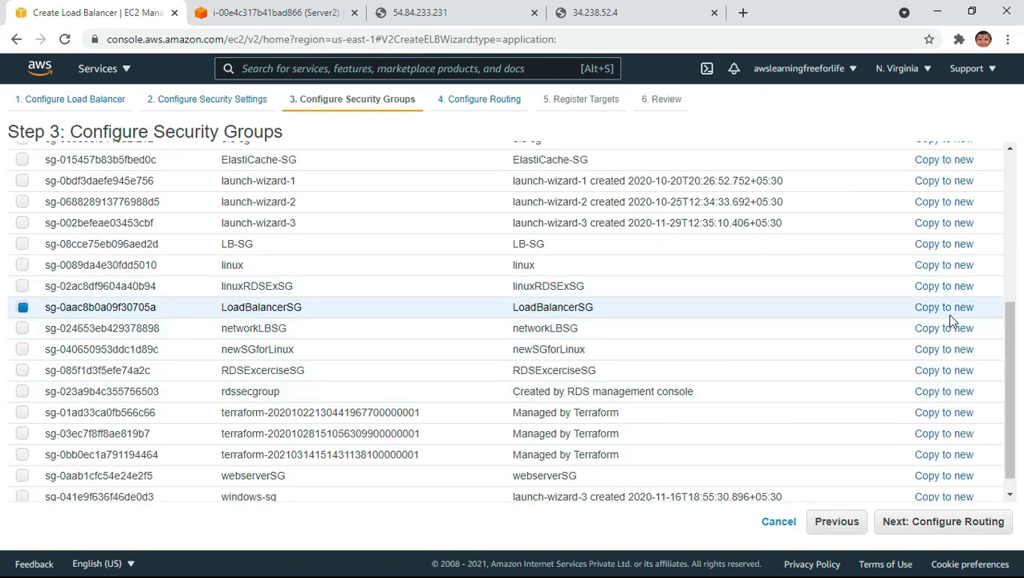
left_click(959, 521)
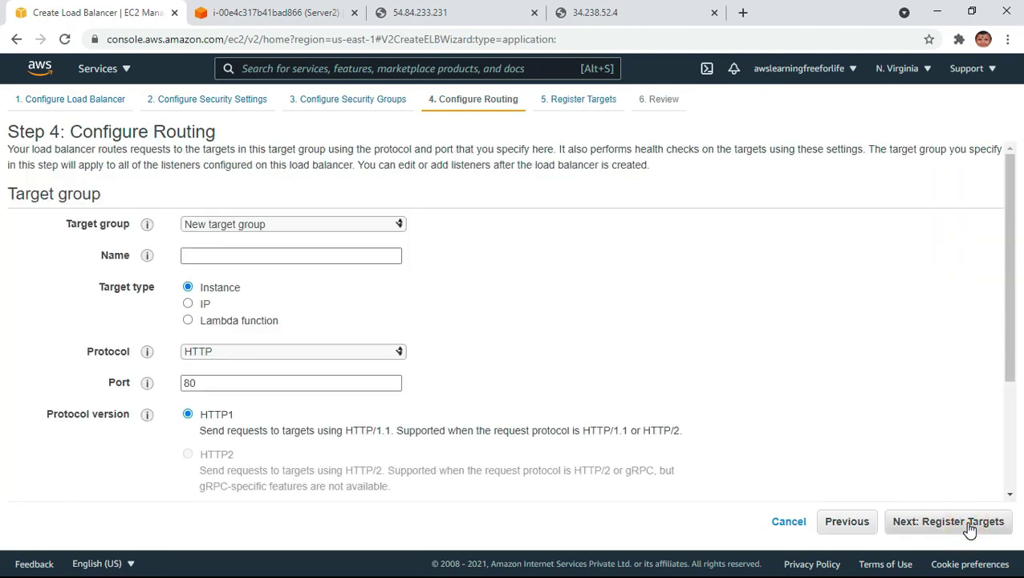
Step: Route the load balancer's requests to the existing target group target-group1
left_click(274, 223)
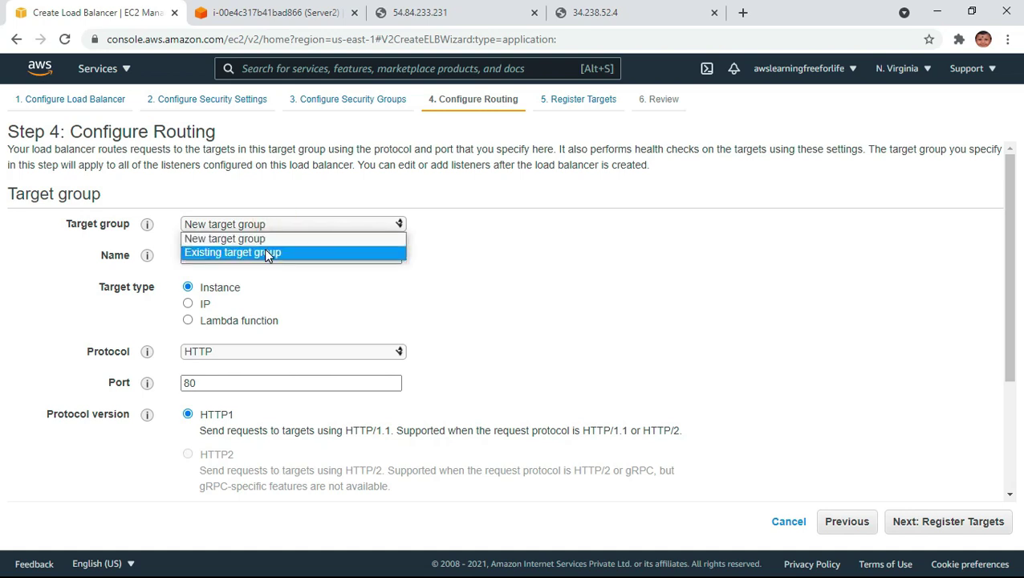
left_click(265, 251)
left_click(282, 256)
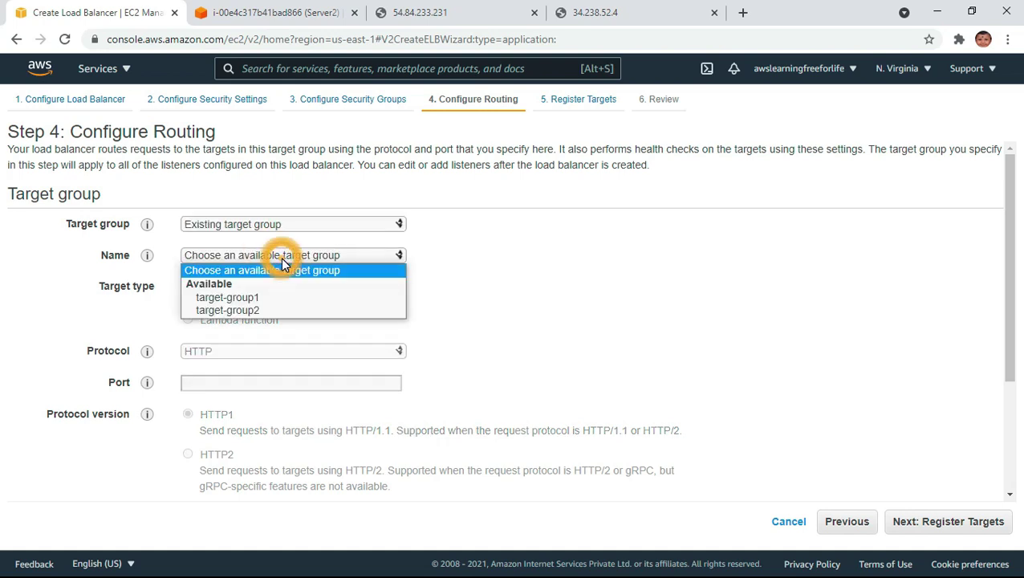
left_click(258, 296)
Step: Examine target-group1's routing and advanced health check settings, including the thresholds, timeout, interval and success codes
scroll(613, 352, "down", 3)
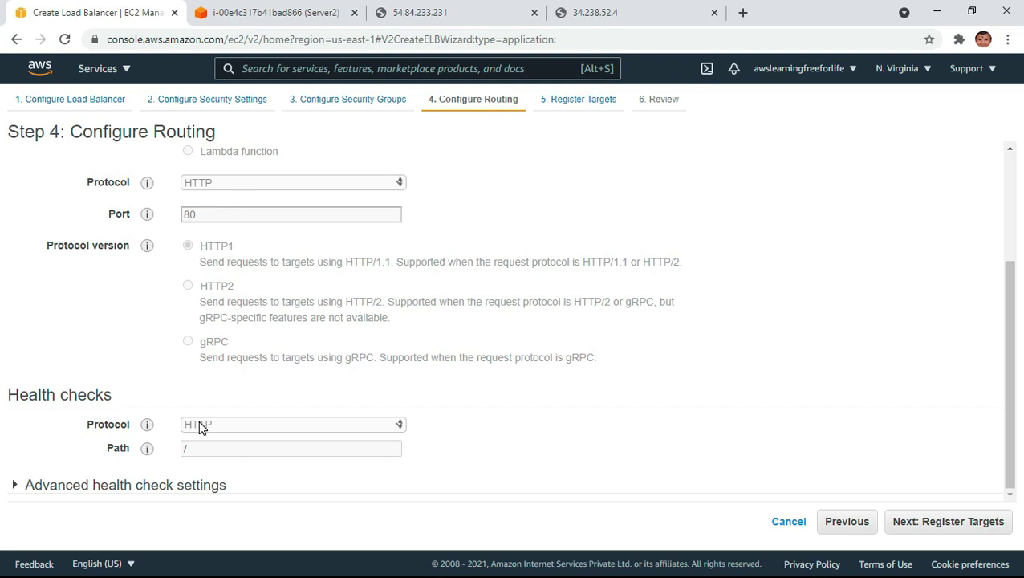
left_click(95, 486)
scroll(594, 401, "down", 3)
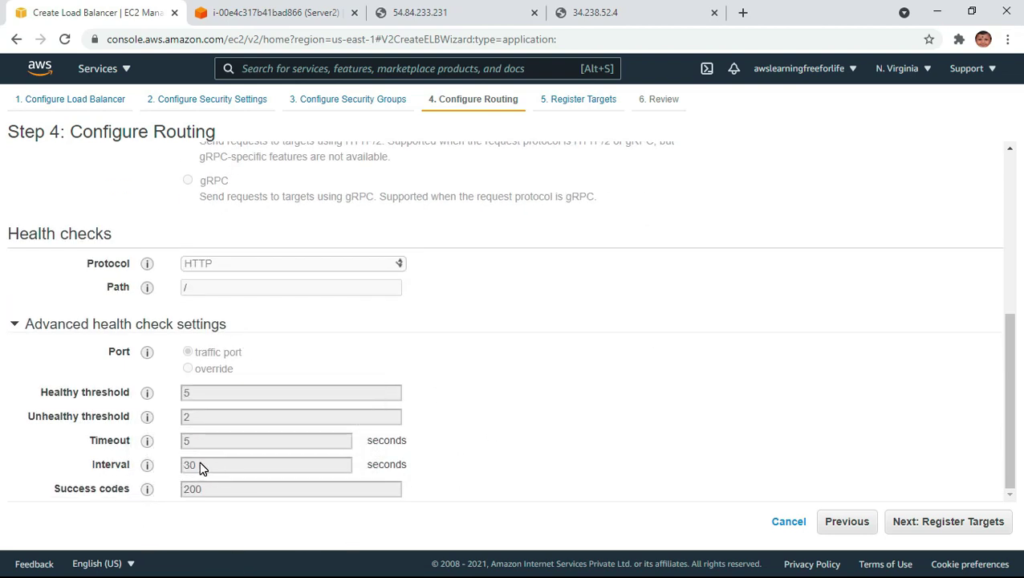
left_click(147, 465)
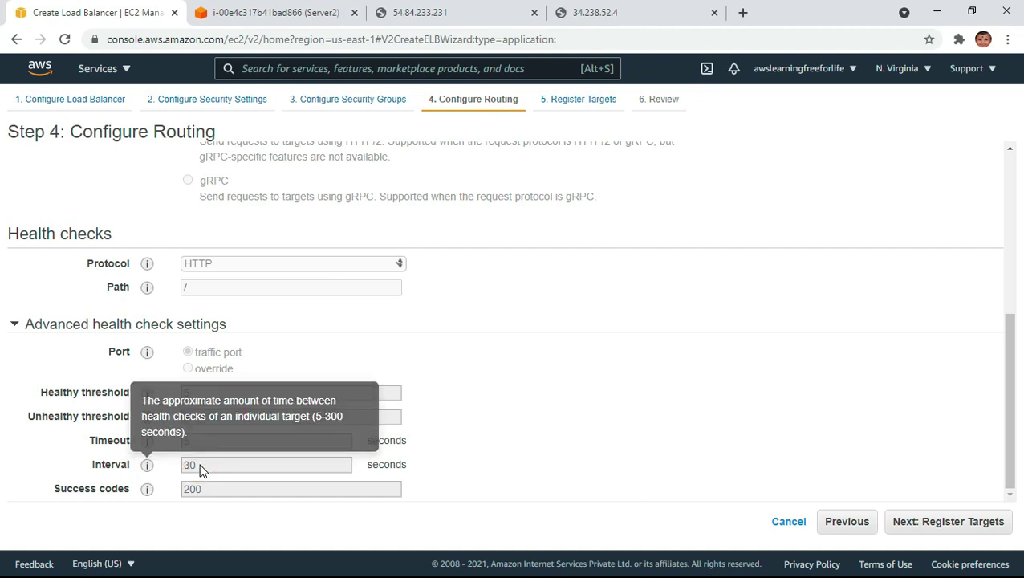
mouse_move(149, 488)
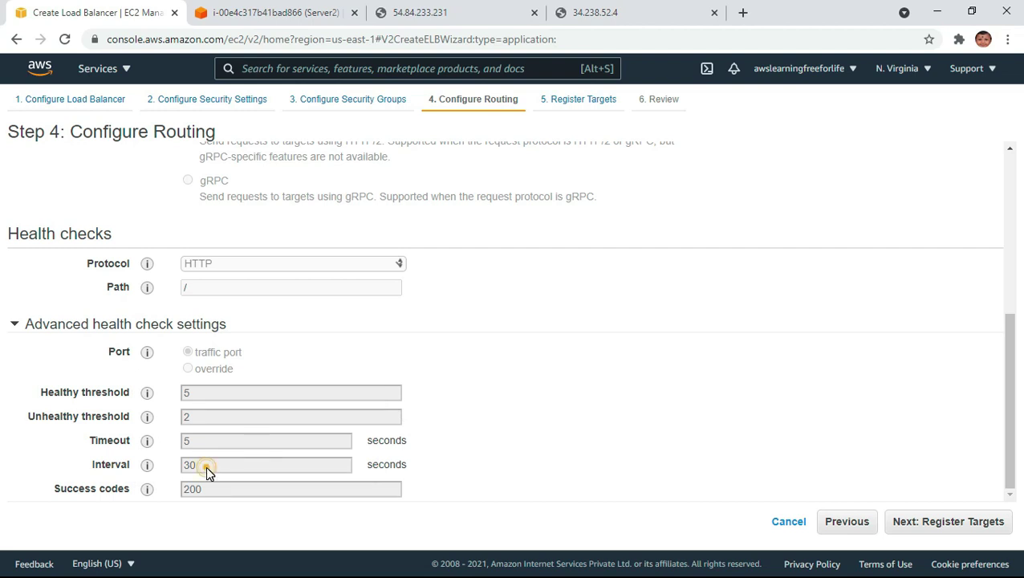
double_click(205, 465)
scroll(726, 405, "up", 3)
scroll(726, 405, "up", 1)
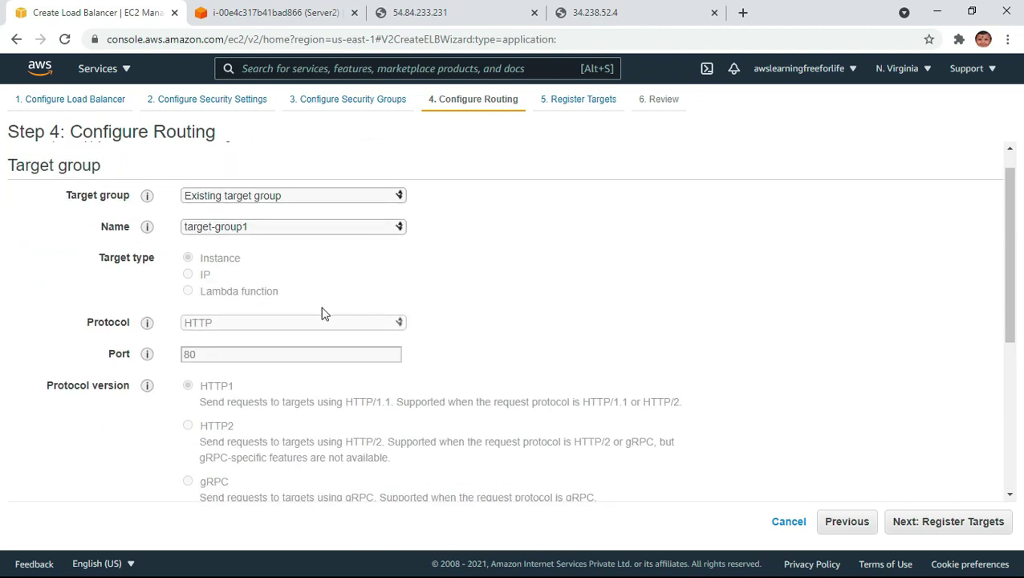
left_click(187, 269)
scroll(654, 326, "down", 1)
scroll(655, 326, "down", 5)
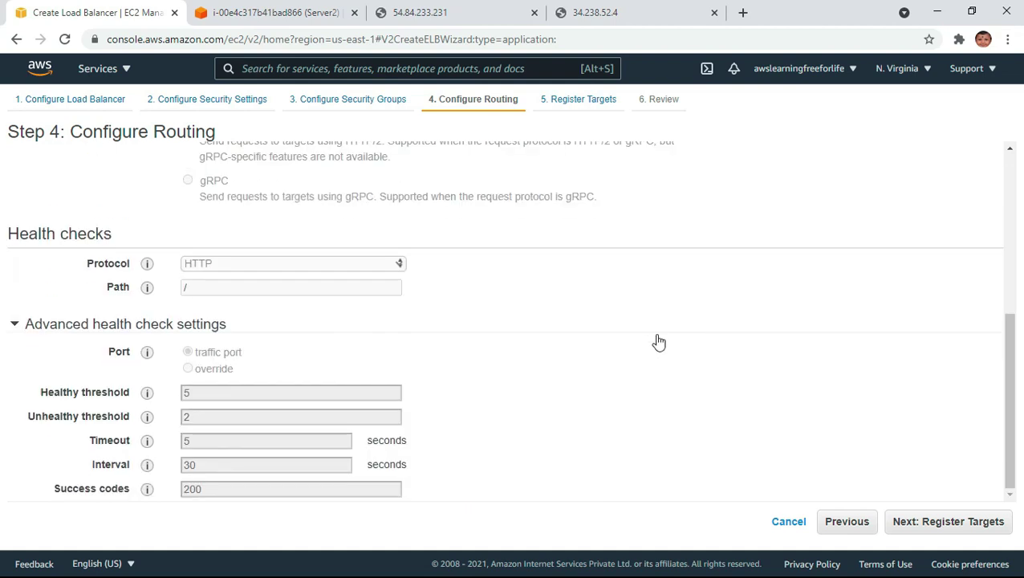
Step: Accept the registered targets and reviewed settings, create the load balancer, and return to the load balancer list
left_click(978, 525)
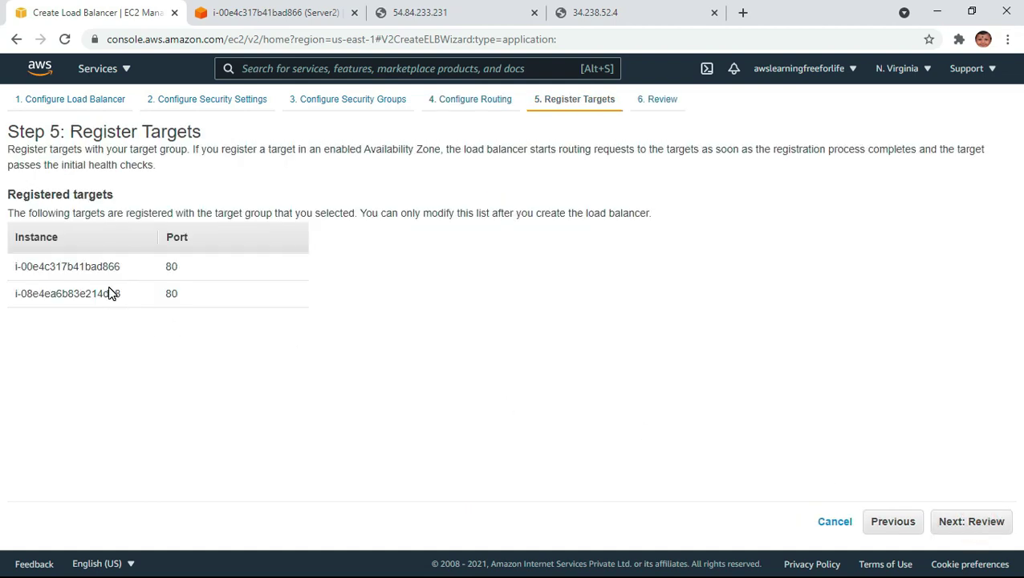
left_click(996, 532)
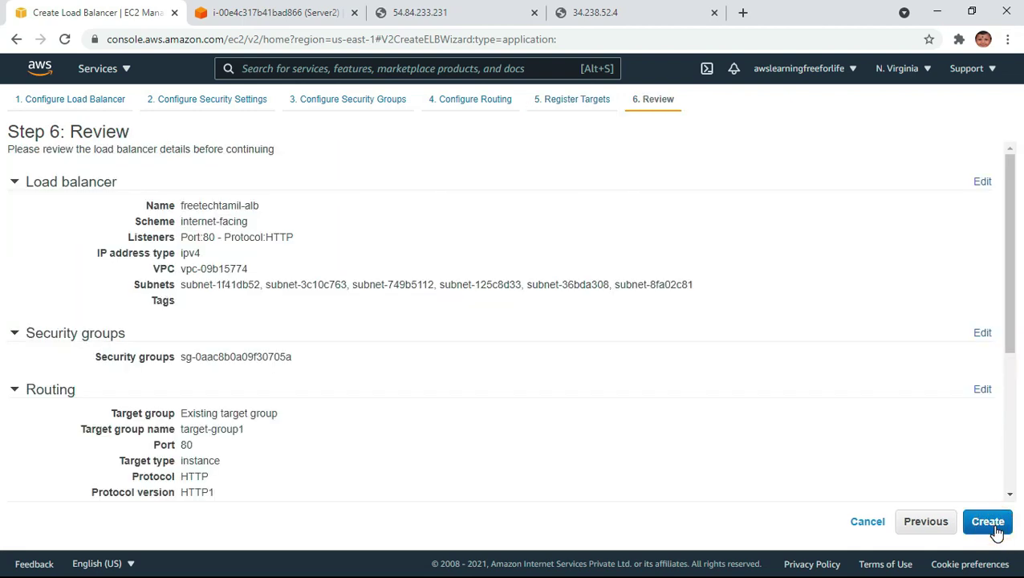
left_click(996, 534)
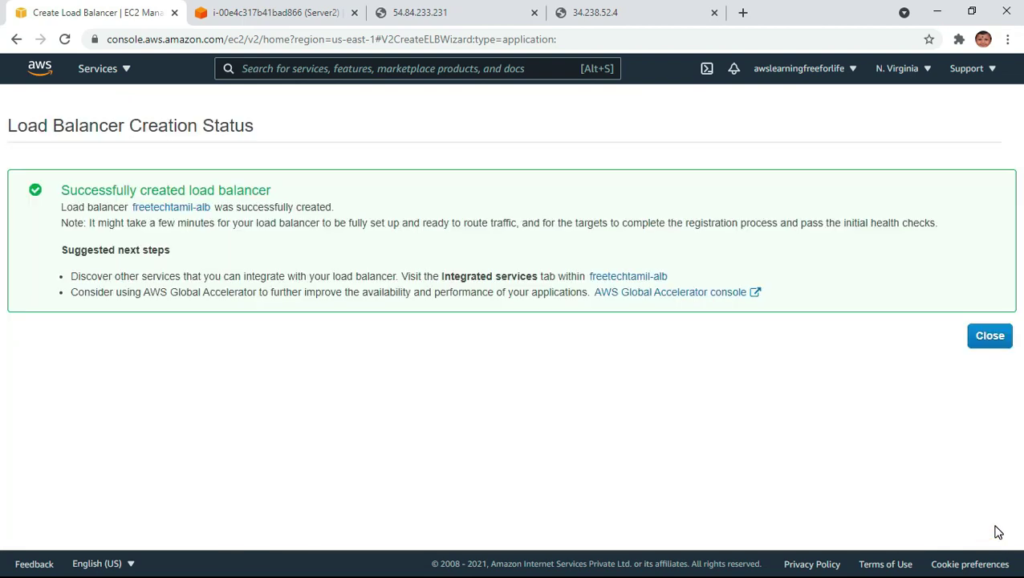
left_click(996, 341)
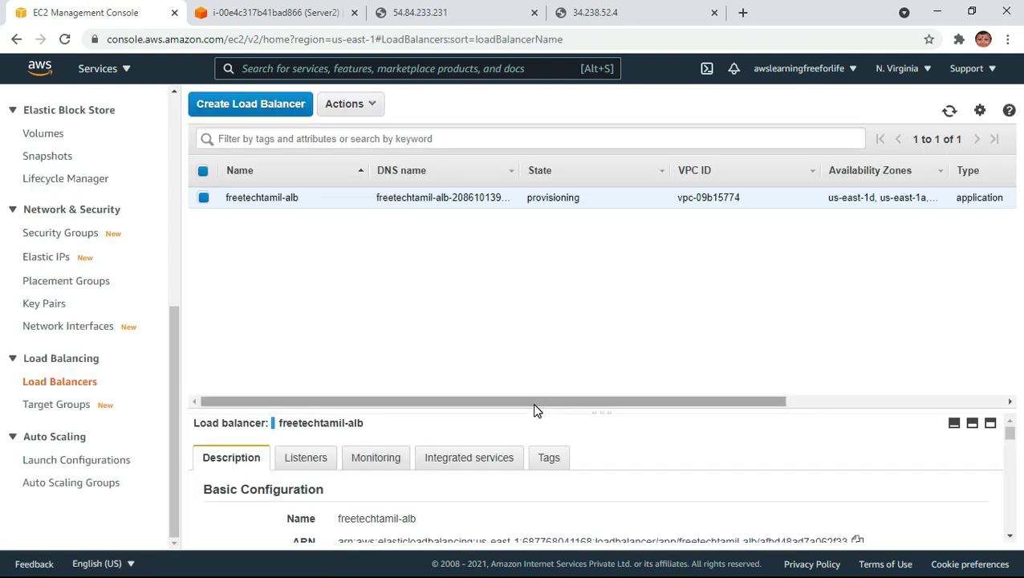
Step: Open the rules of freetechtamil-alb's HTTP:80 listener and insert a new rule before the default action
left_click_drag(537, 412, 564, 242)
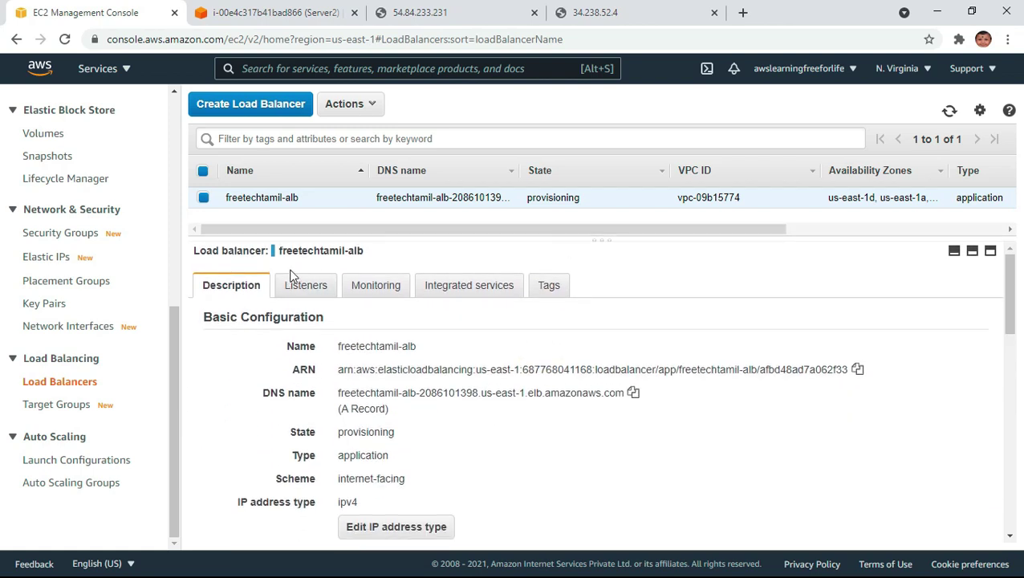
left_click(301, 284)
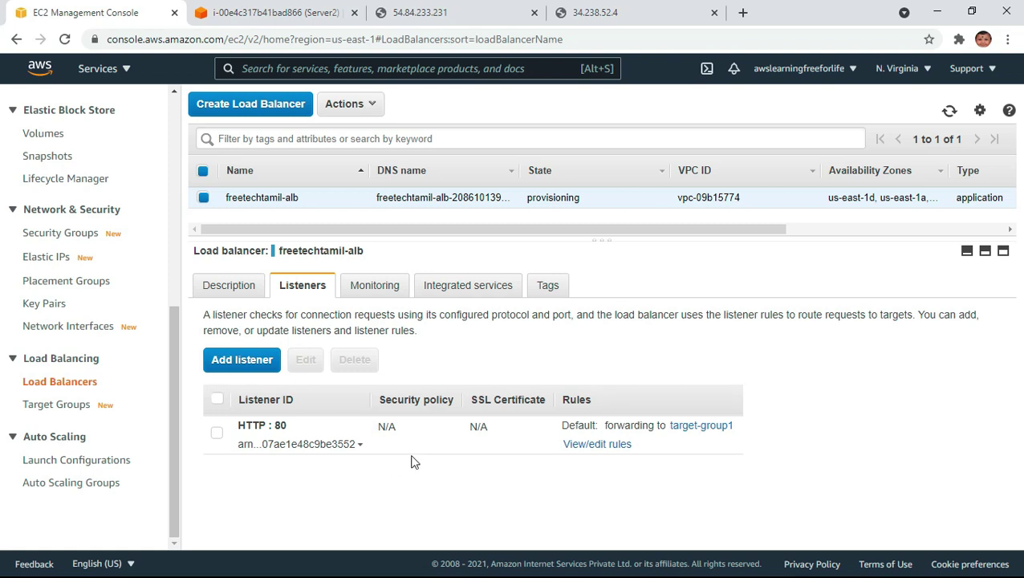
left_click(613, 444)
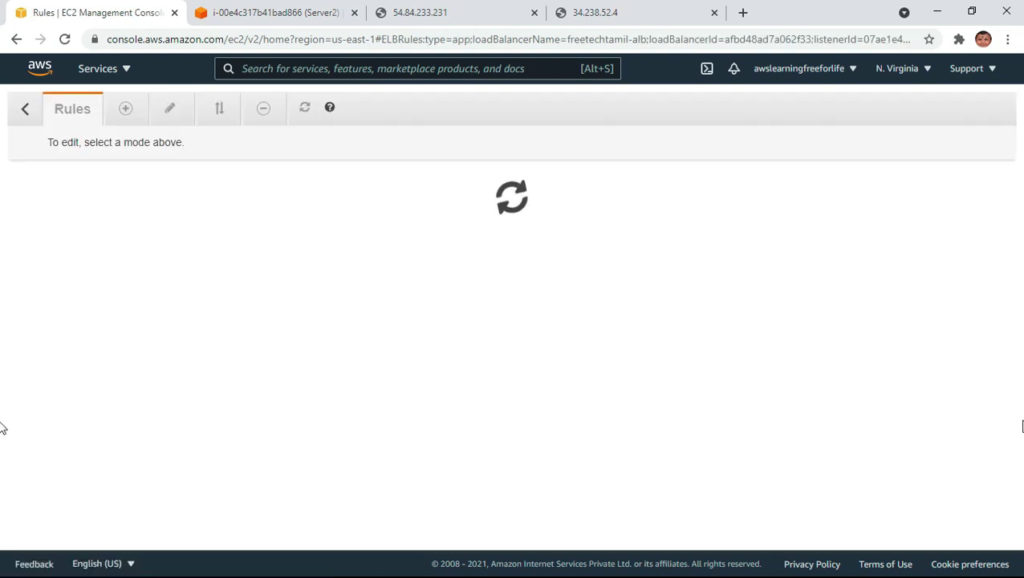
left_click(126, 108)
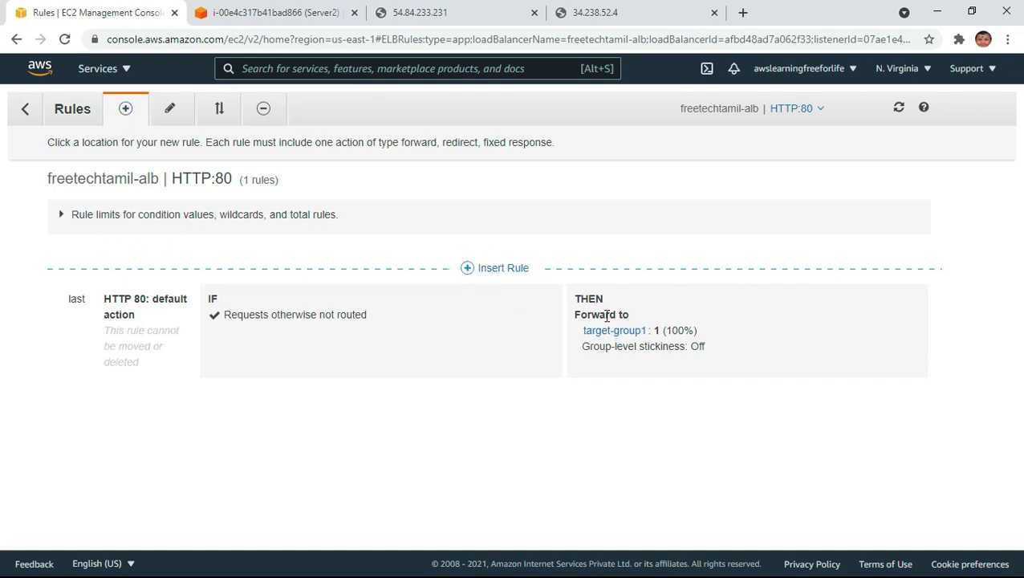
left_click(468, 267)
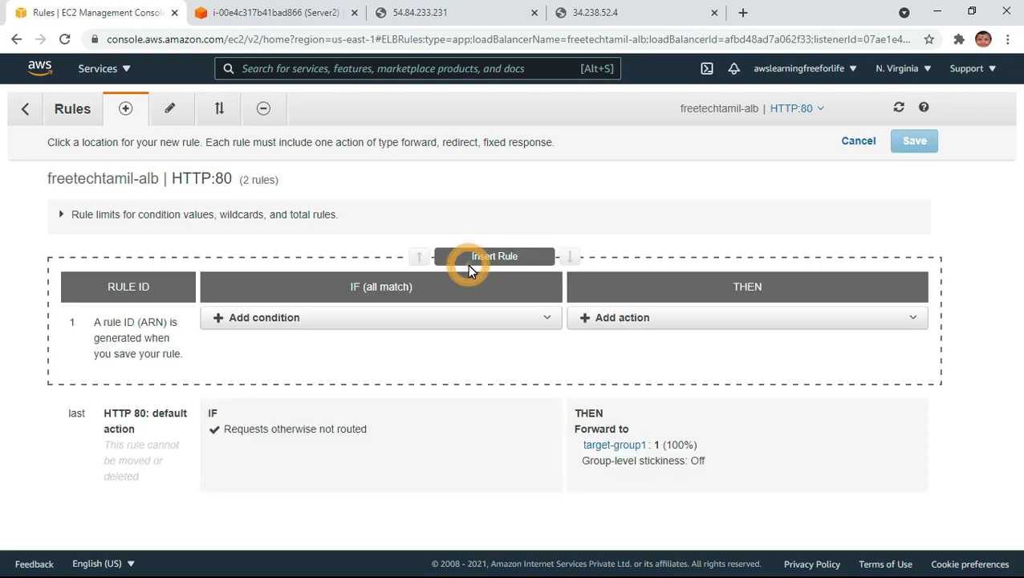
Step: Give the new HTTP:80 listener rule a Path condition with the value /shopping
left_click(217, 317)
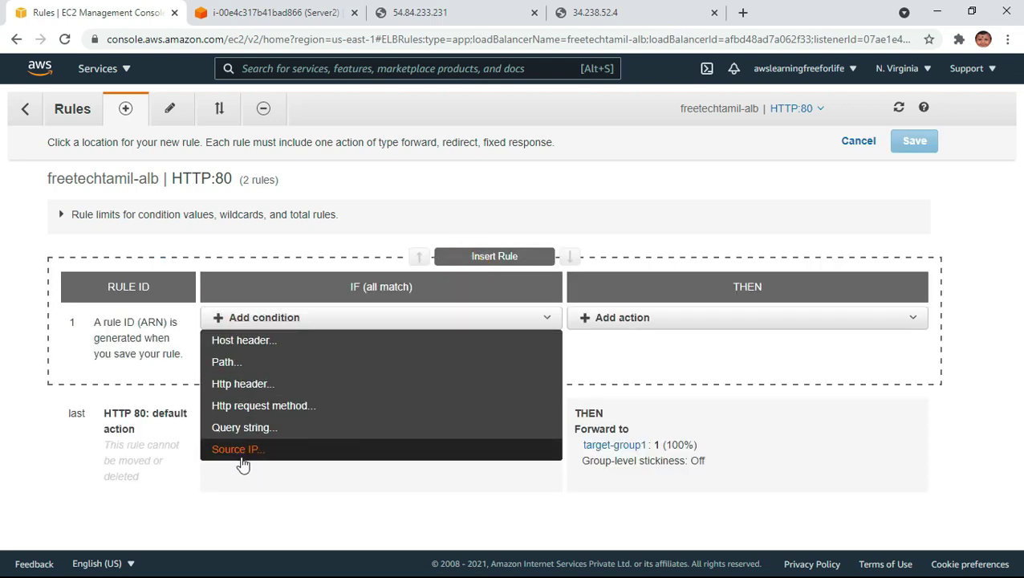
left_click(236, 361)
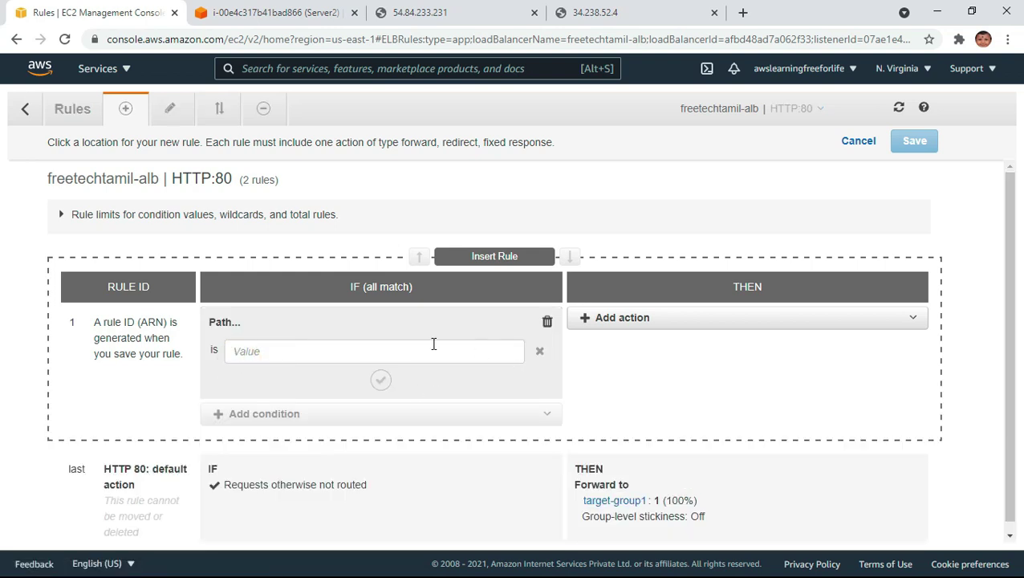
left_click(390, 348)
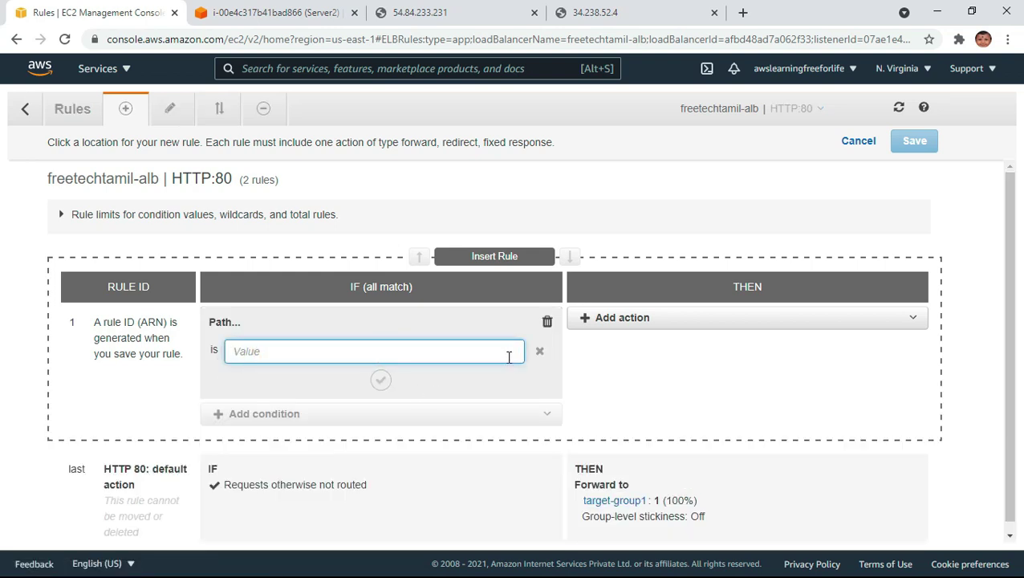
type("/shopping")
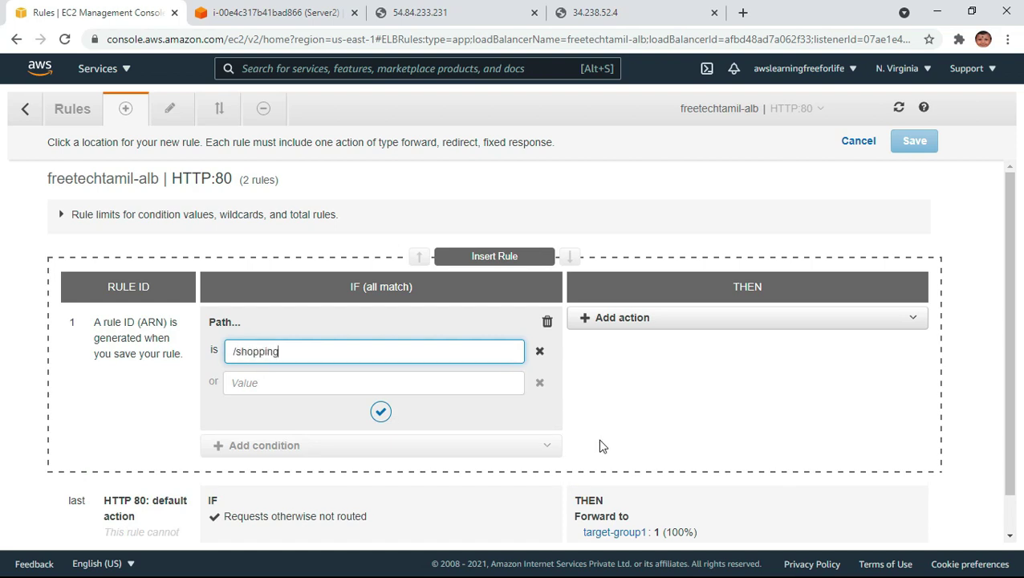
left_click(600, 318)
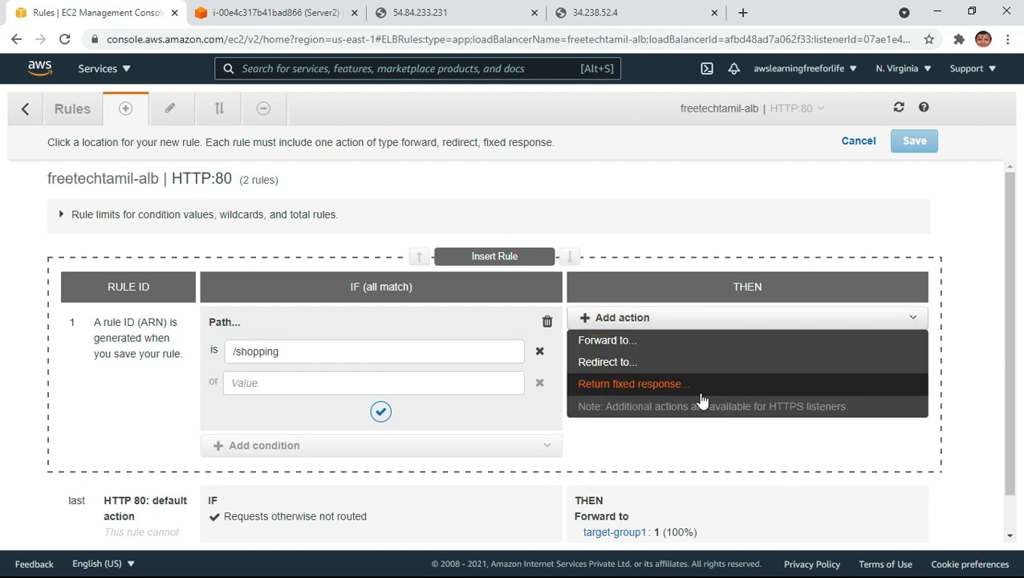
left_click(633, 369)
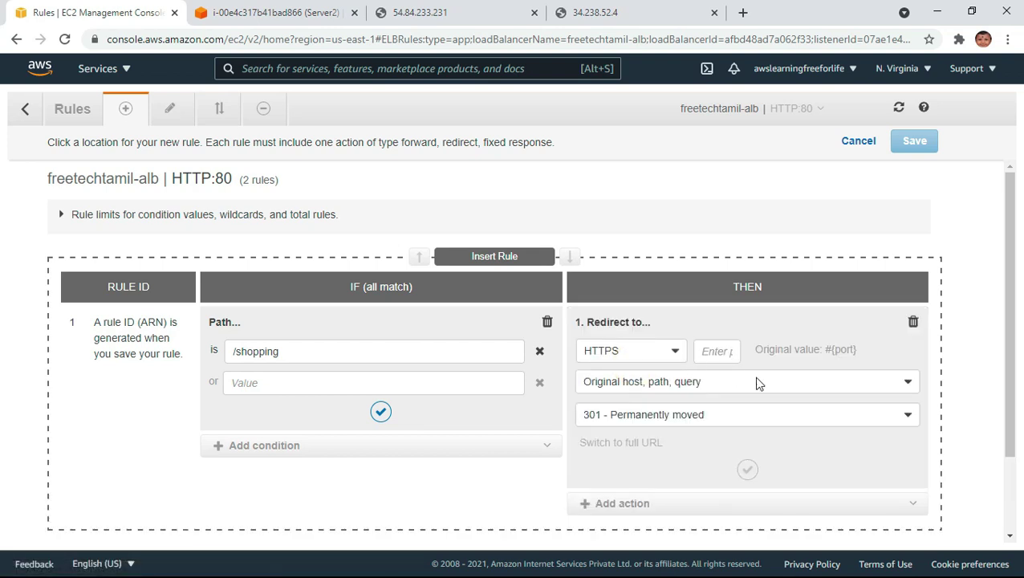
left_click(912, 321)
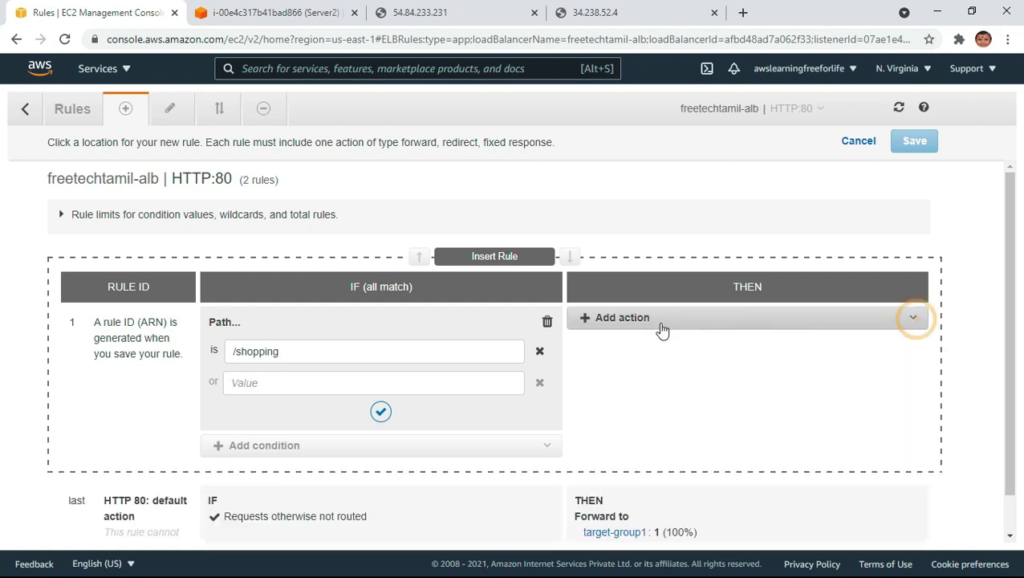
Step: Add a Forward to action to the /shopping rule with target-group2 as its target group and save the rule
left_click(607, 319)
left_click(608, 341)
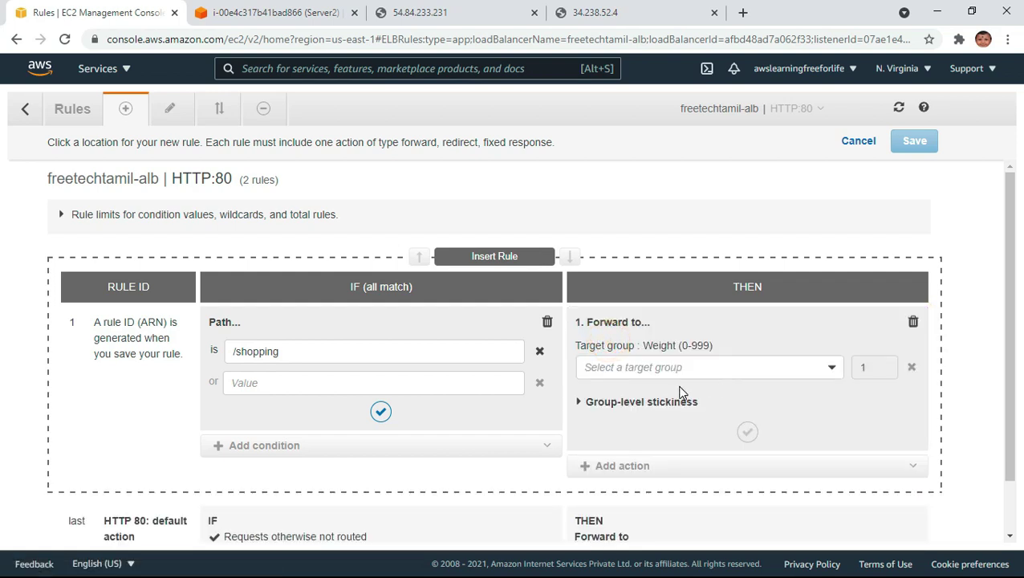
left_click(835, 374)
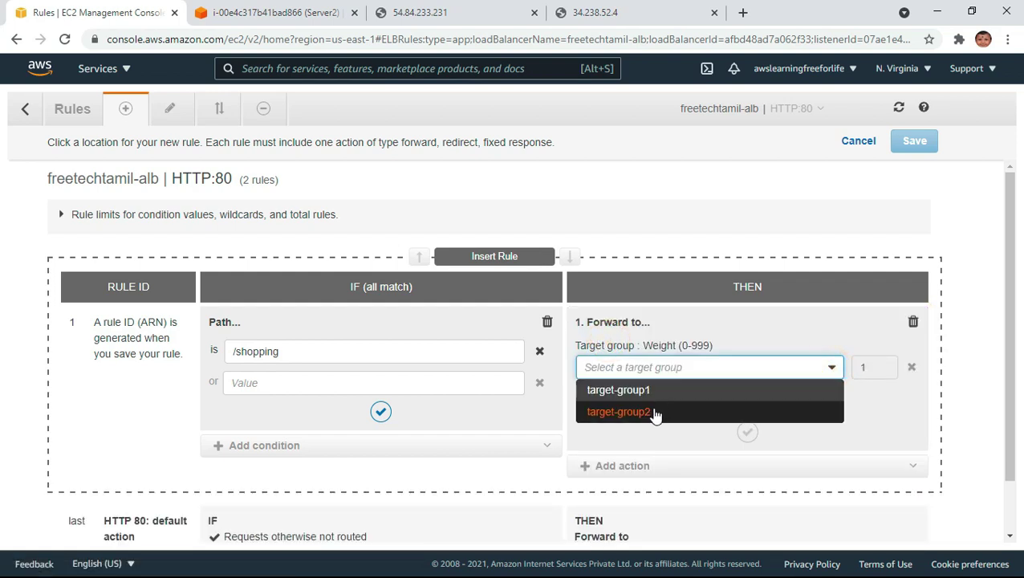
left_click(711, 411)
scroll(790, 477, "down", 3)
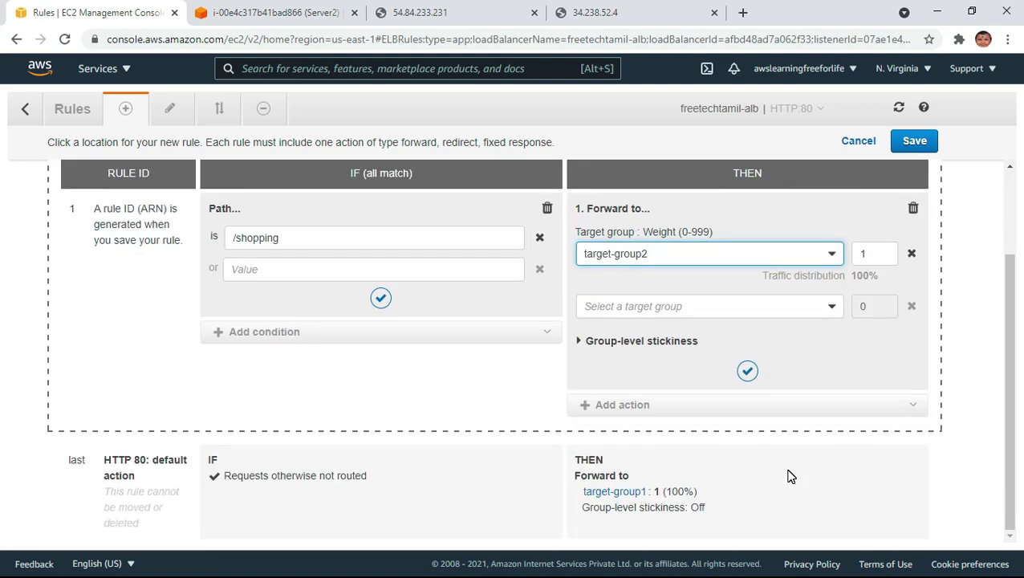
scroll(791, 477, "up", 3)
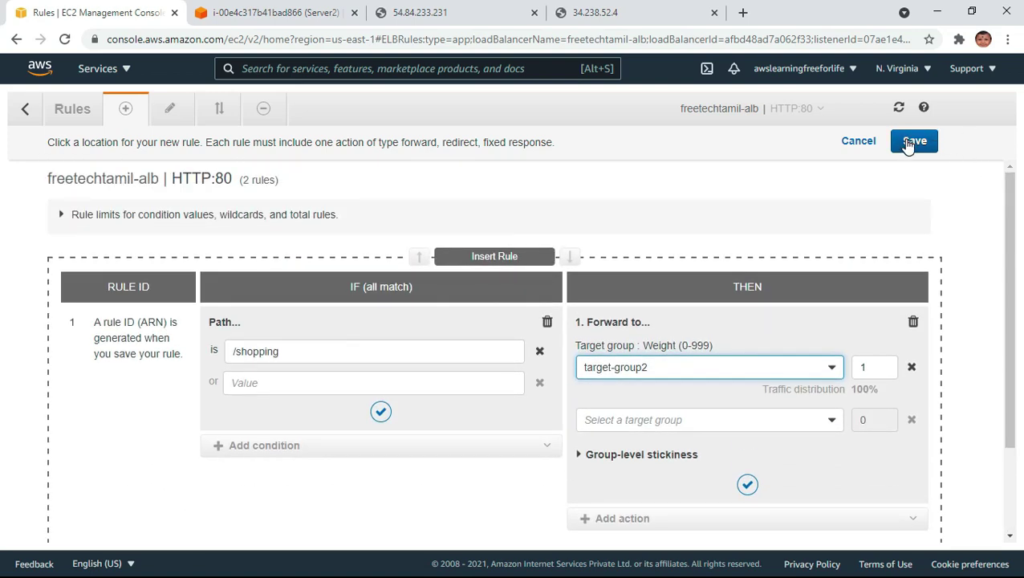
left_click(911, 141)
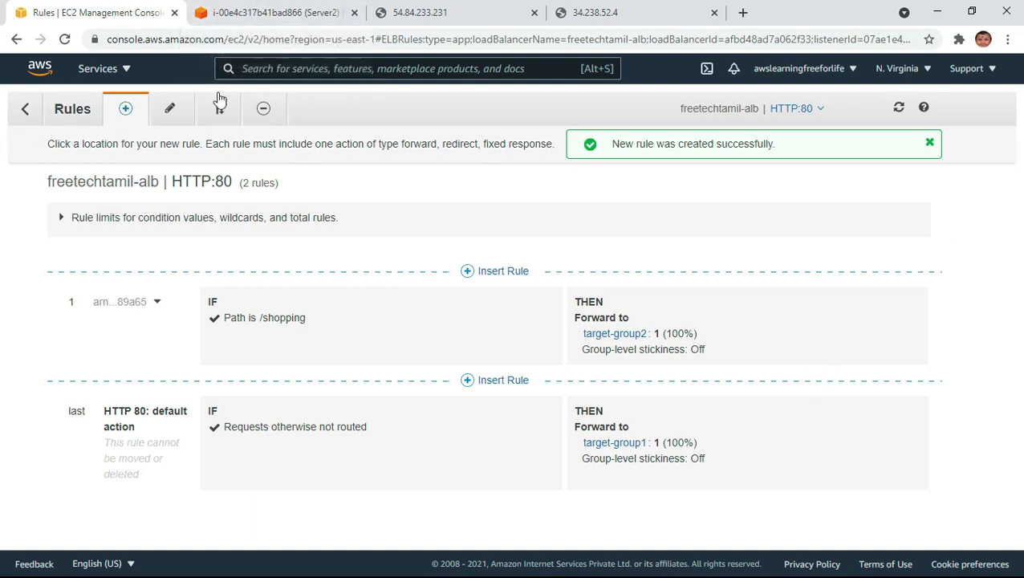
Step: Leave the rules editor, review the HTTP:80 listener's saved rules once more and return to the load balancer list
left_click(25, 109)
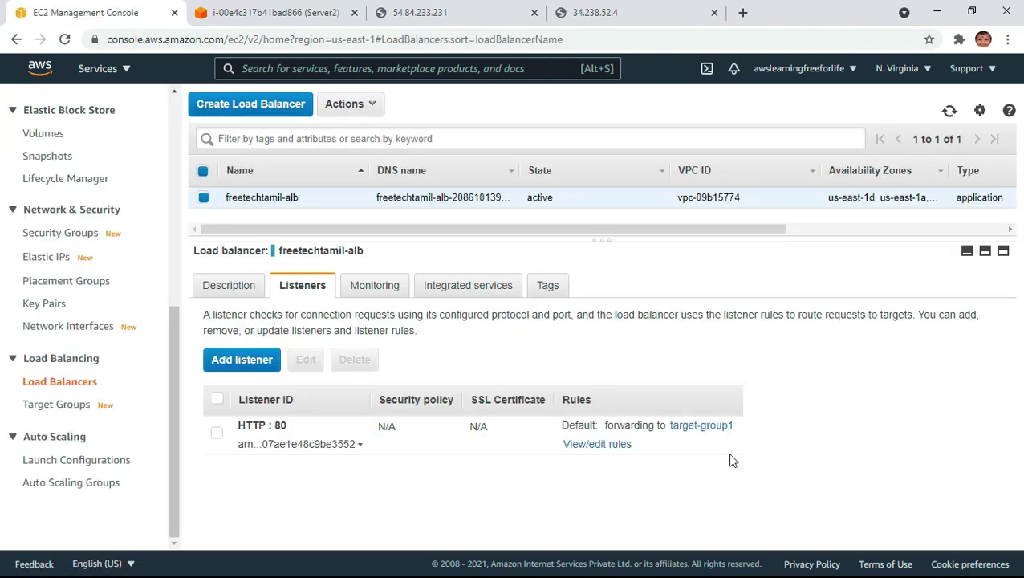
left_click(597, 446)
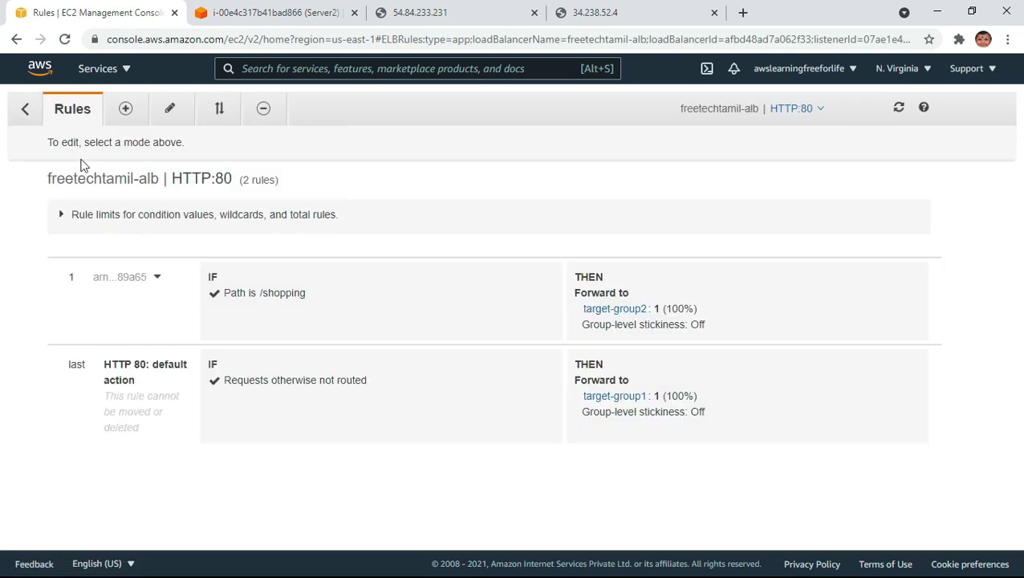
left_click(26, 111)
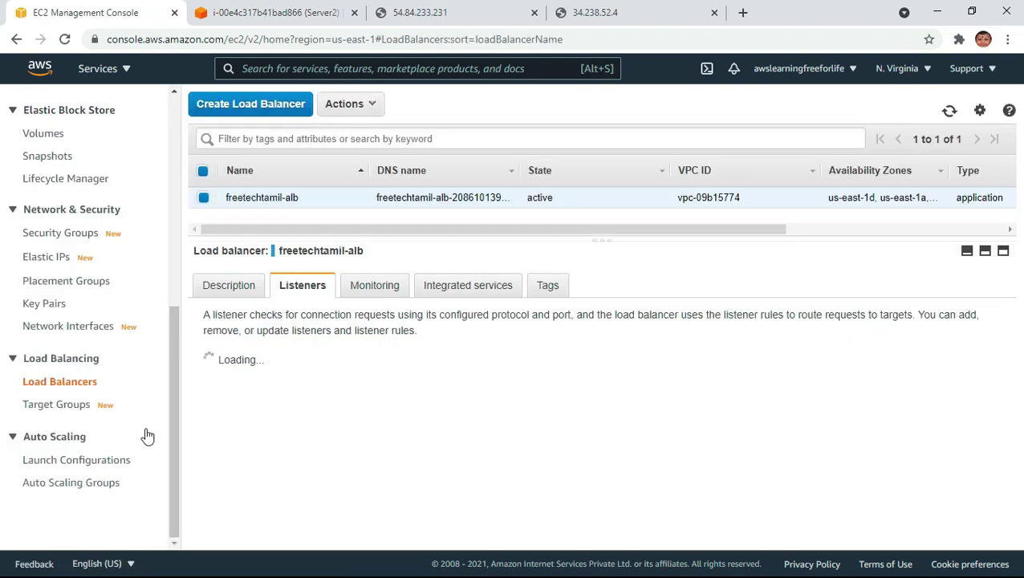
Step: Copy freetechtamil-alb's DNS name from its description and load that address in a new browser tab
left_click(230, 286)
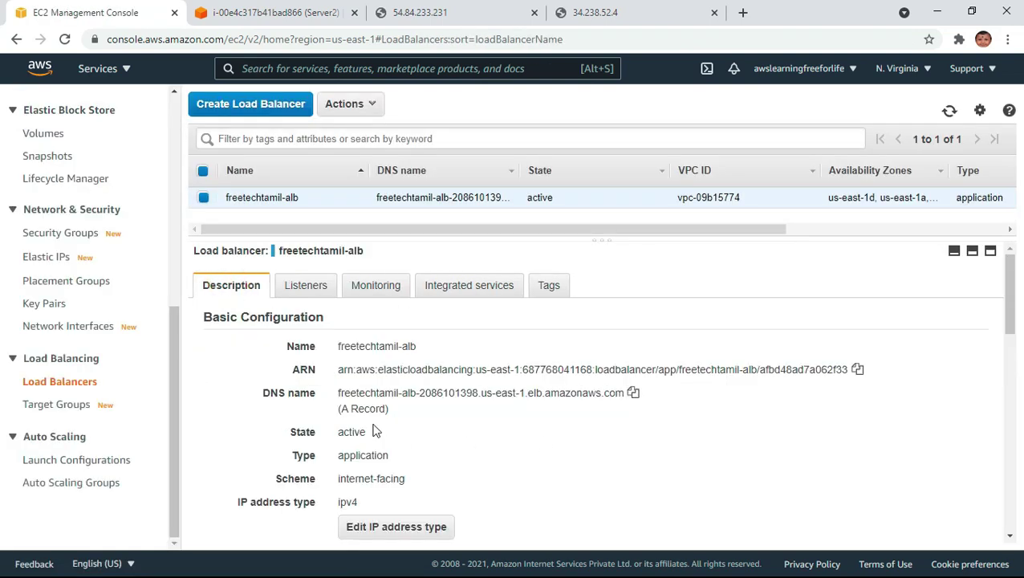
left_click(633, 392)
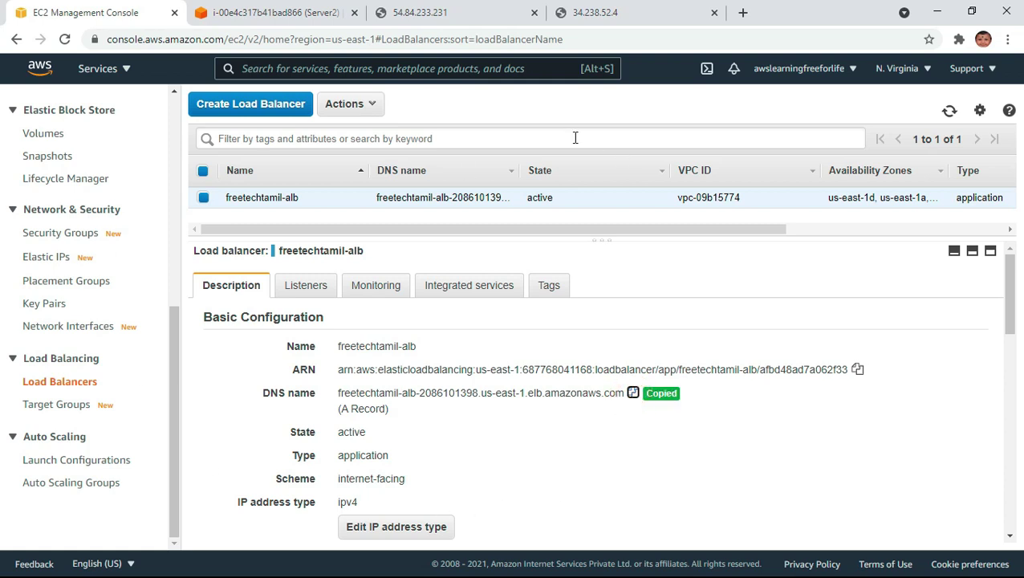
left_click(740, 14)
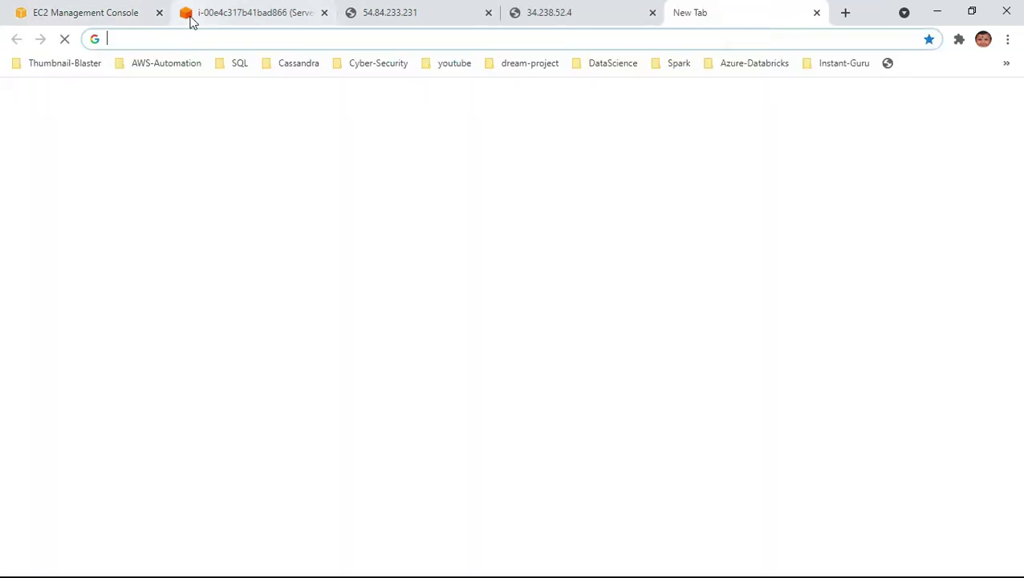
right_click(178, 40)
left_click(240, 147)
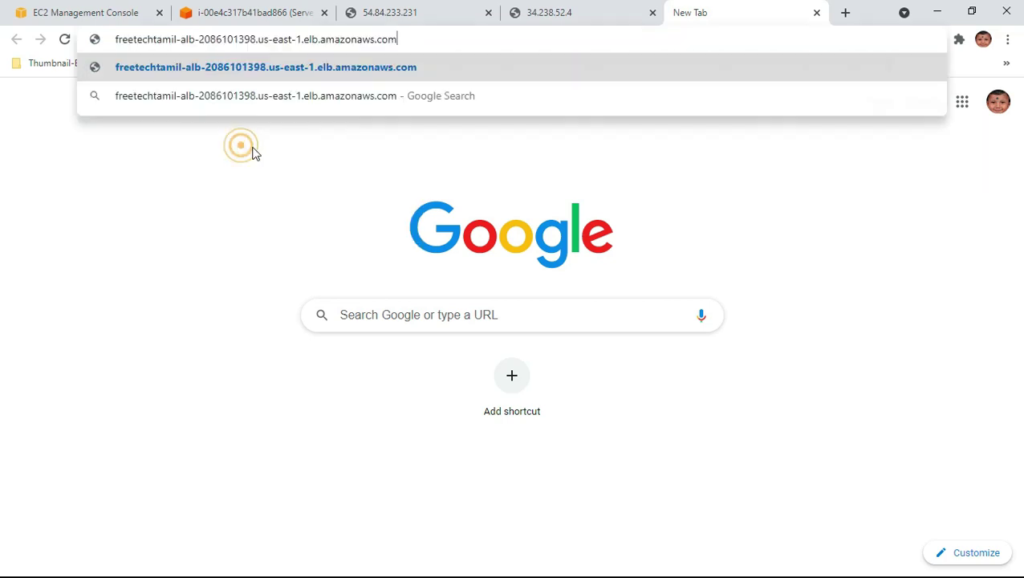
key("Return")
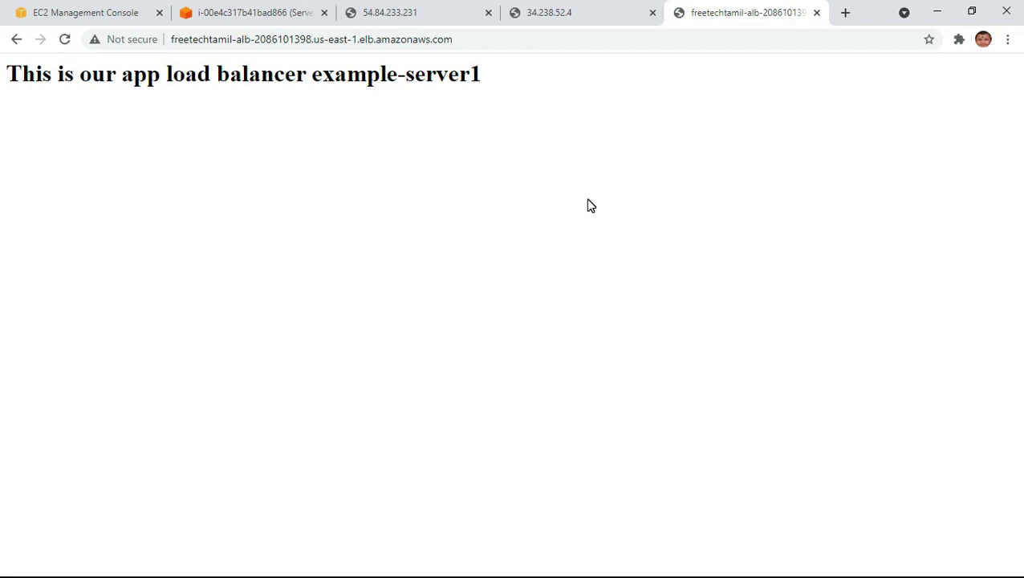
Step: Reload the load balancer's page several times to check that requests alternate between the servers of the default target group
right_click(588, 205)
left_click(643, 252)
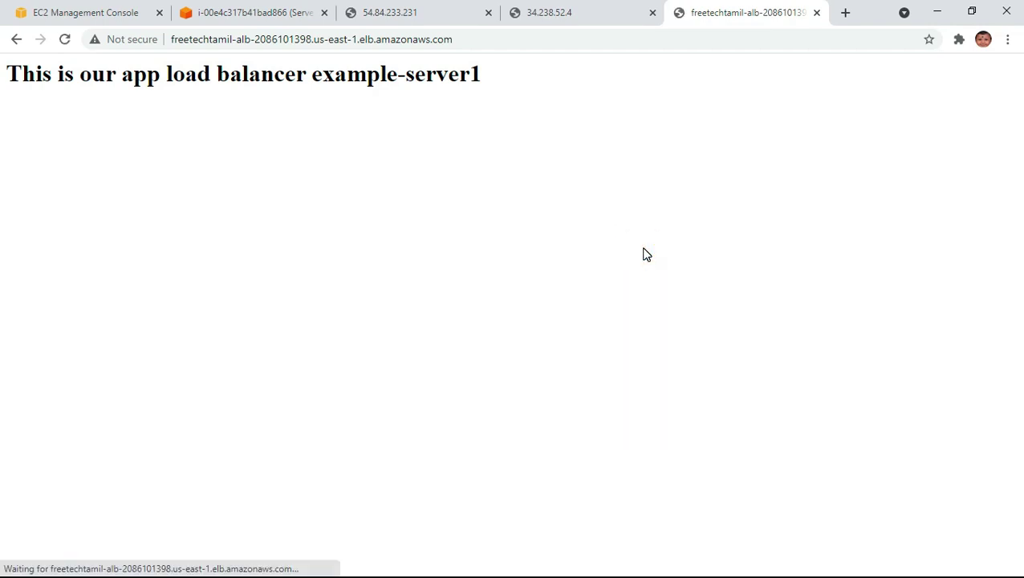
right_click(647, 254)
left_click(678, 296)
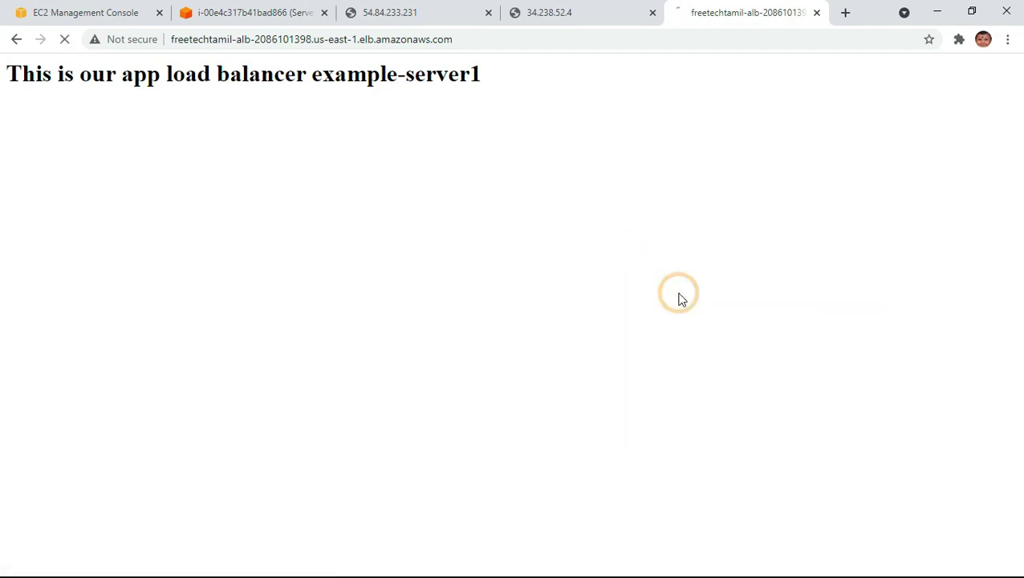
right_click(677, 292)
left_click(720, 333)
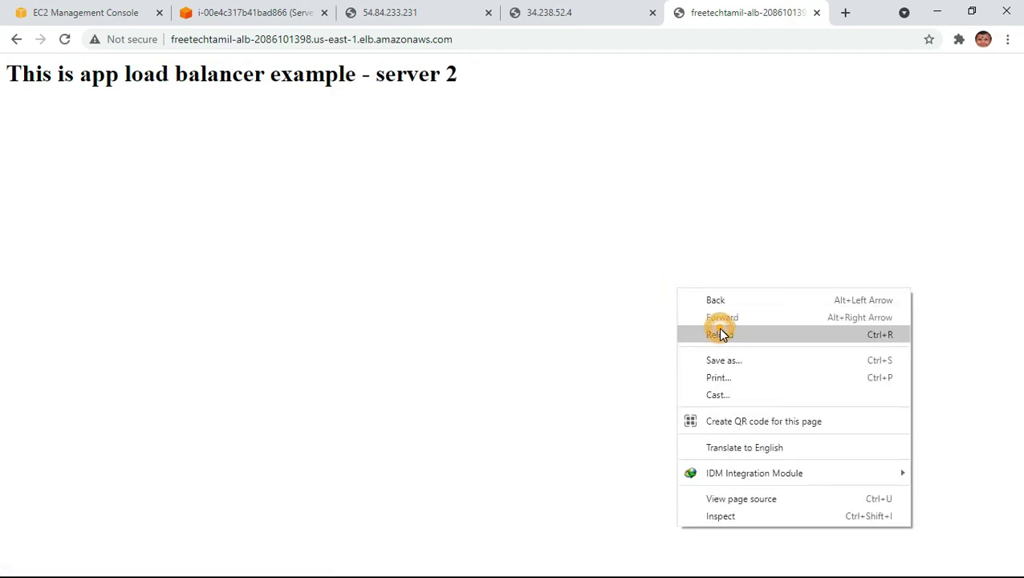
right_click(650, 236)
left_click(710, 286)
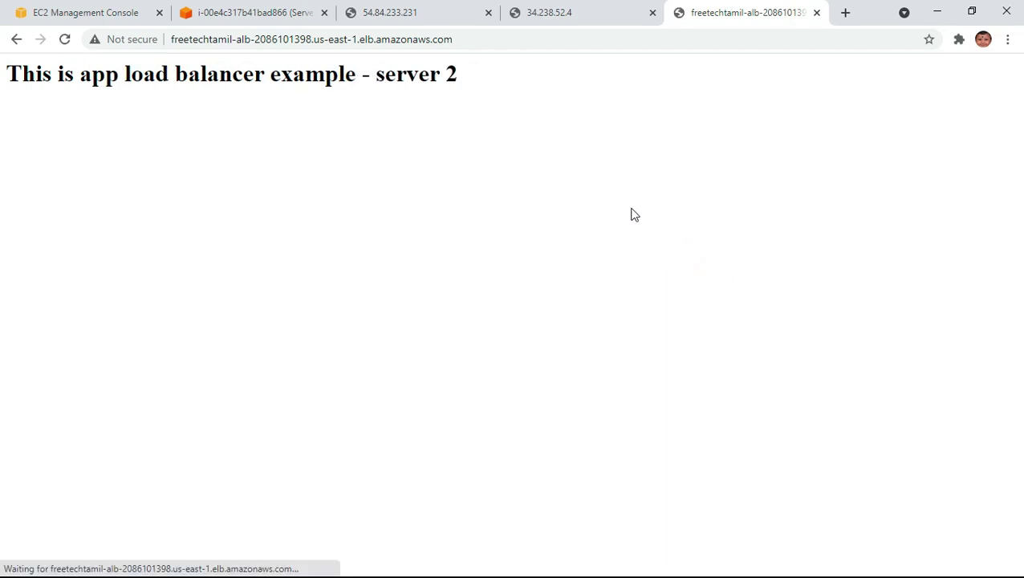
right_click(629, 205)
left_click(682, 246)
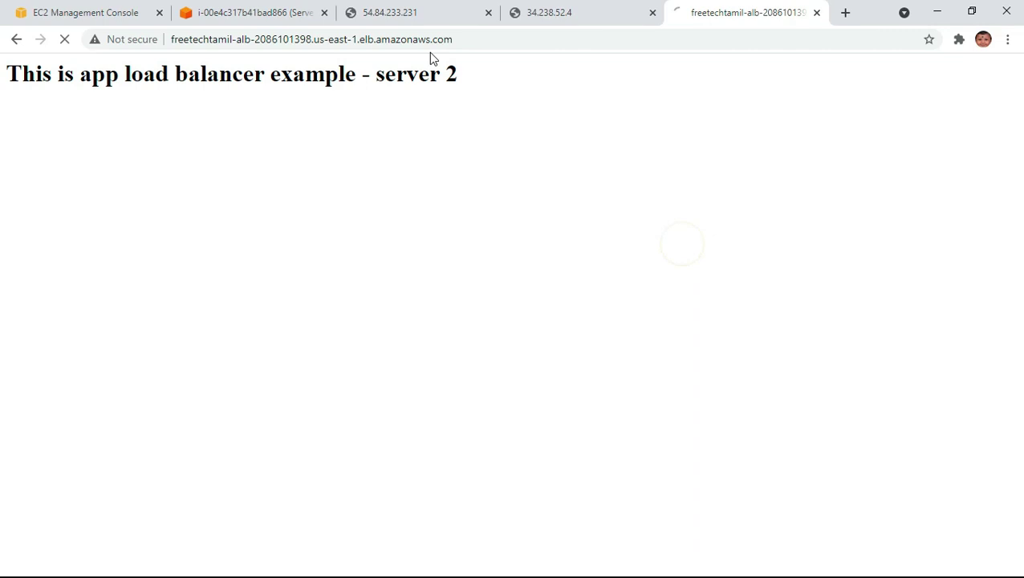
Step: Load the load balancer's address with the path /shopping to test the path-based rule
left_click(475, 39)
left_click(529, 39)
type("/")
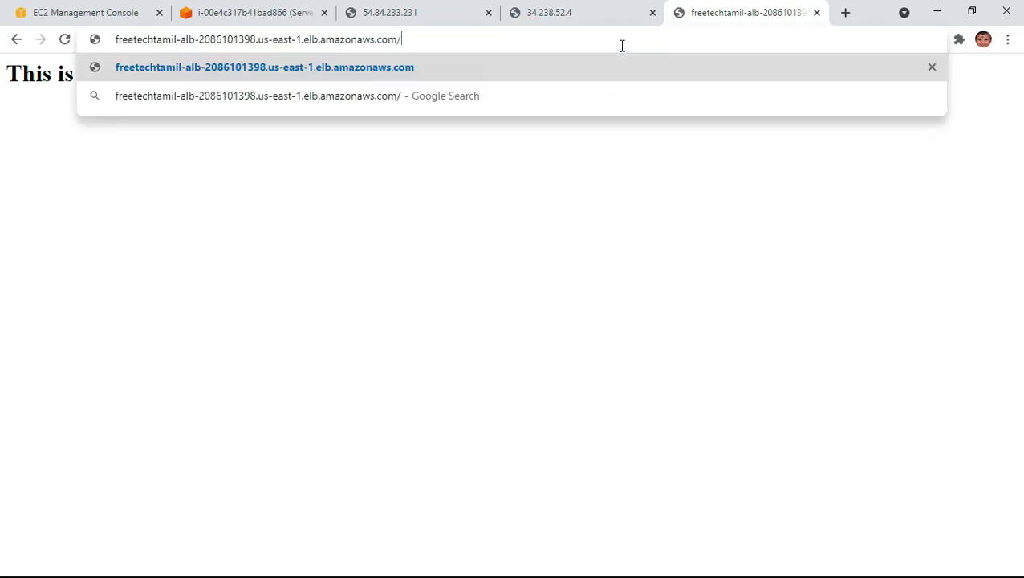
type("shopping")
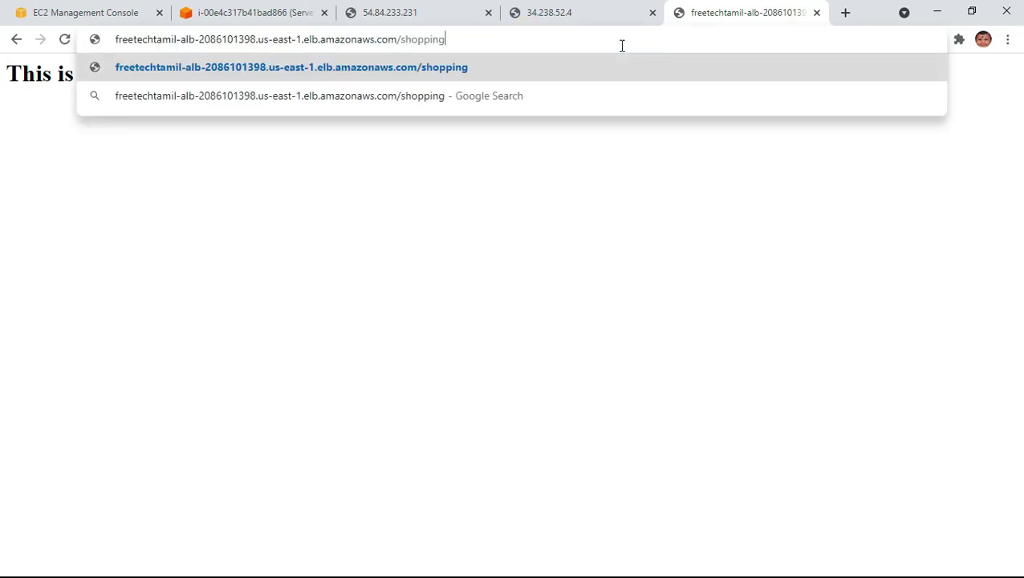
key("Return")
Step: Request the /shopping/ page again with port :80 inserted after the load balancer's host name
left_click(523, 39)
key("Left")
key("Left")
key("Left")
key("Left")
key("Left")
key("Left")
key("Left")
key("Left")
key("Left")
key("Left")
type(":80")
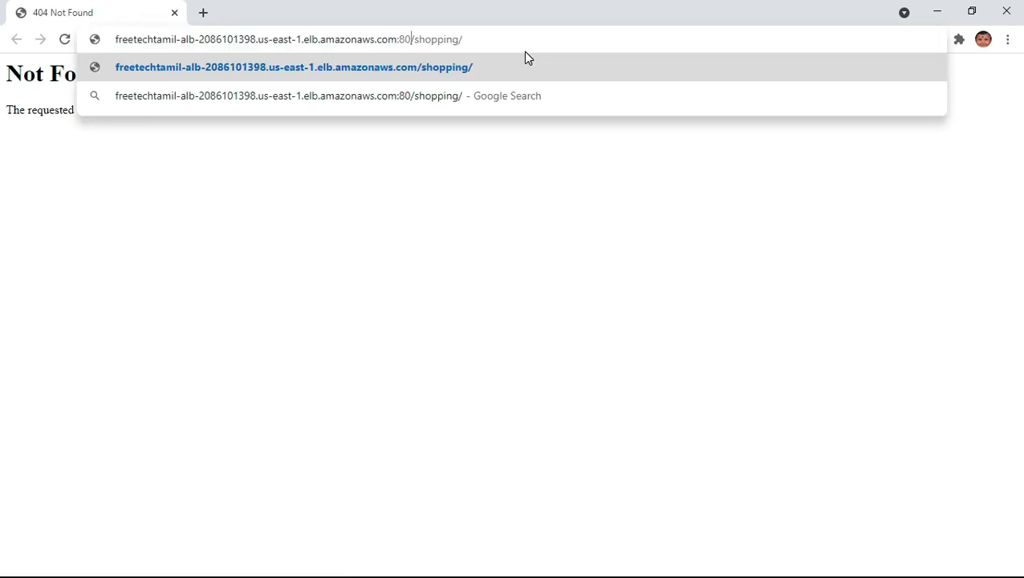
key("Return")
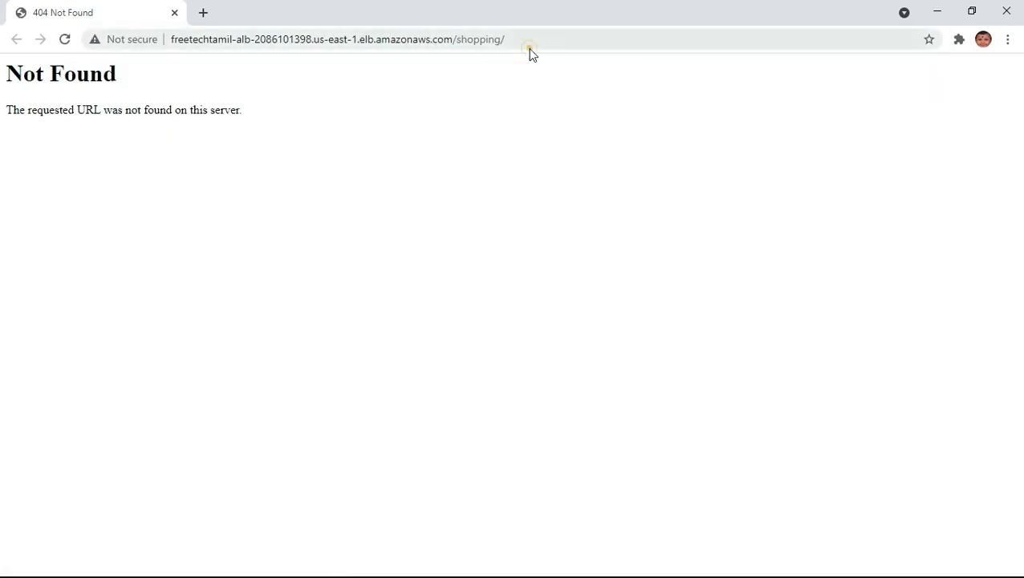
left_click(565, 37)
key("BackSpace")
key("BackSpace")
key("BackSpace")
key("BackSpace")
key("BackSpace")
key("BackSpace")
key("BackSpace")
key("BackSpace")
key("BackSpace")
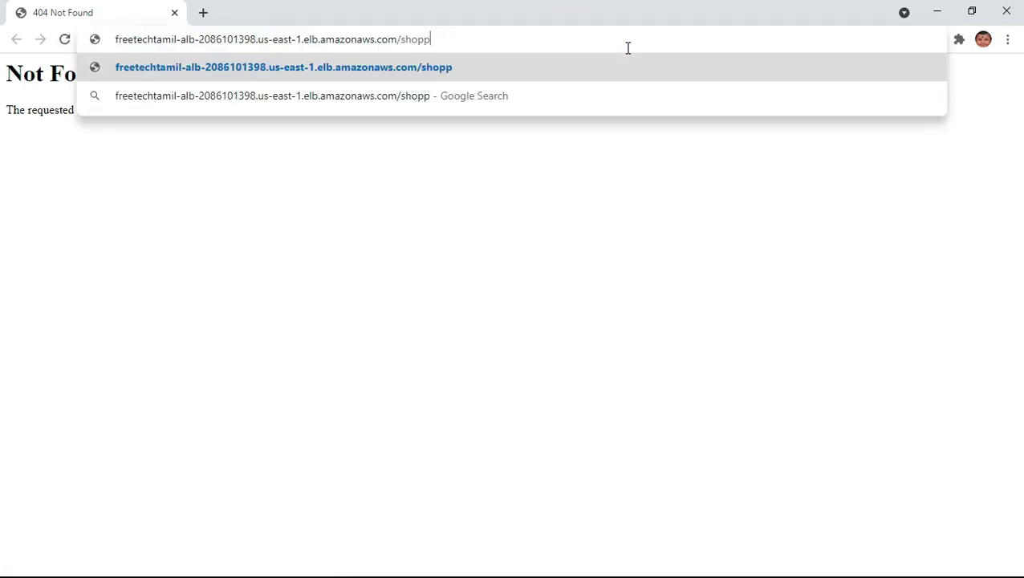
key("BackSpace")
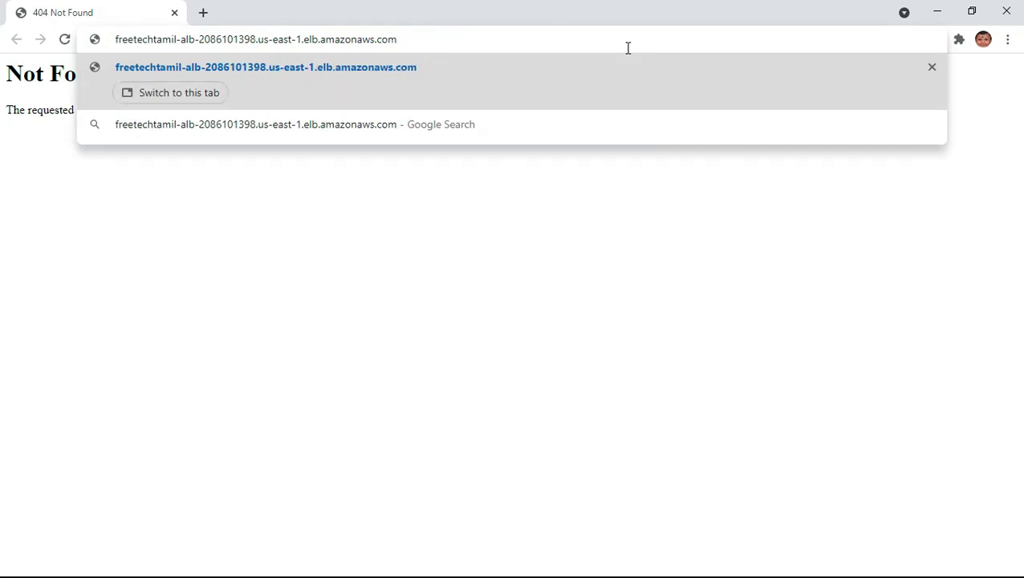
type("/")
key("Escape")
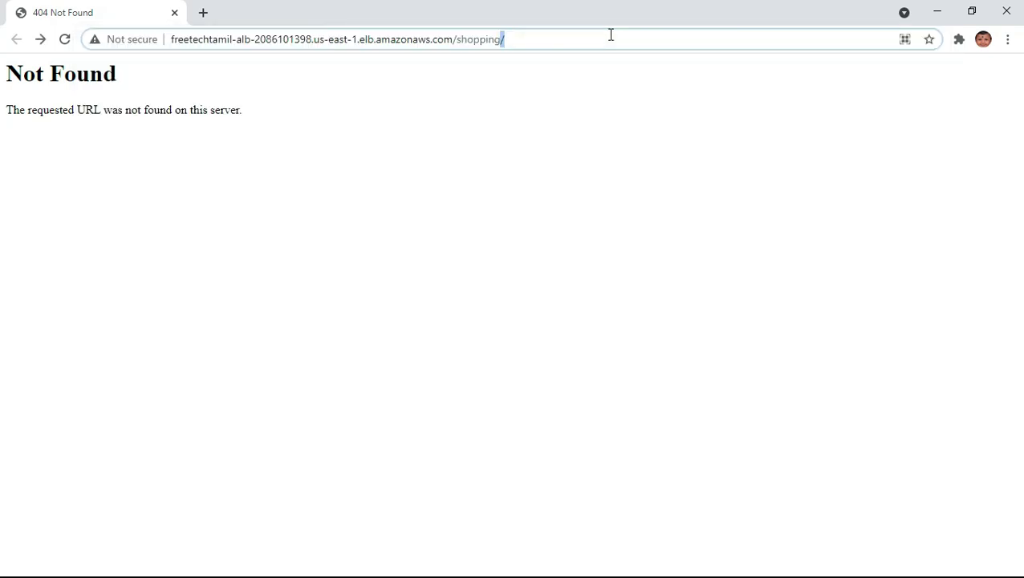
key("Return")
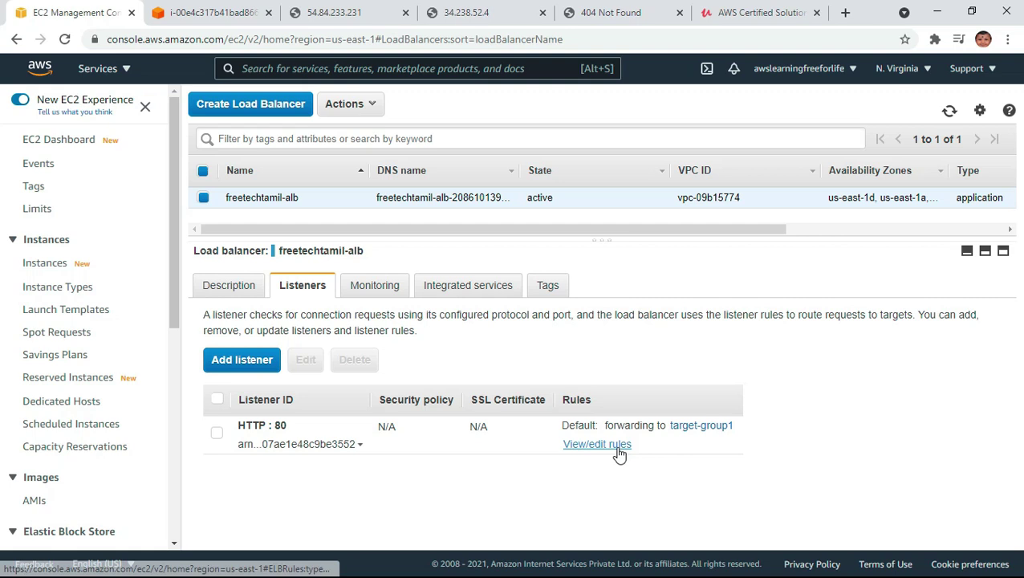
Step: Edit the HTTP:80 listener's path rule so its condition matches /shopping* and save the rule update
left_click(616, 446)
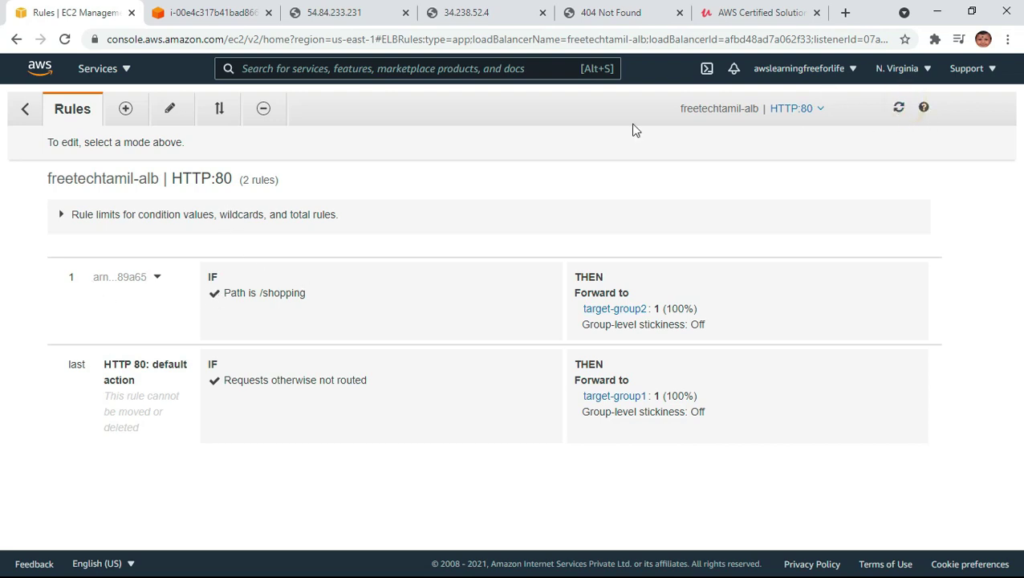
left_click(159, 120)
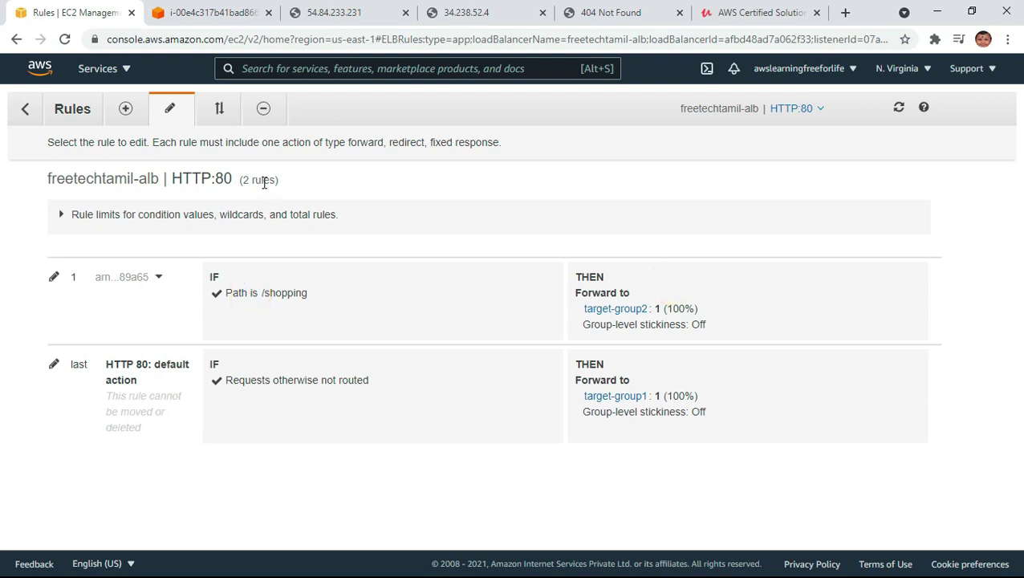
left_click(53, 276)
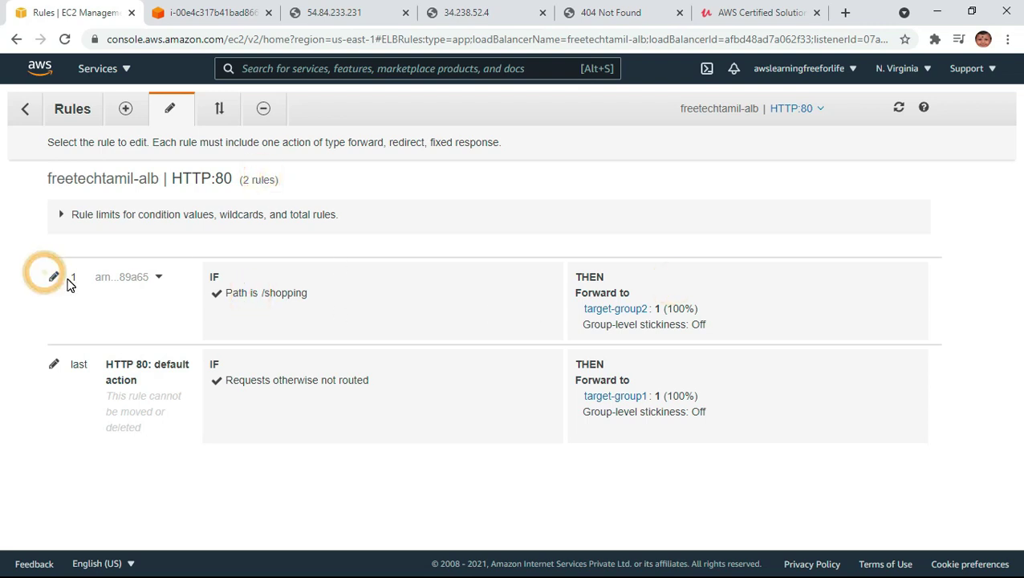
left_click(51, 277)
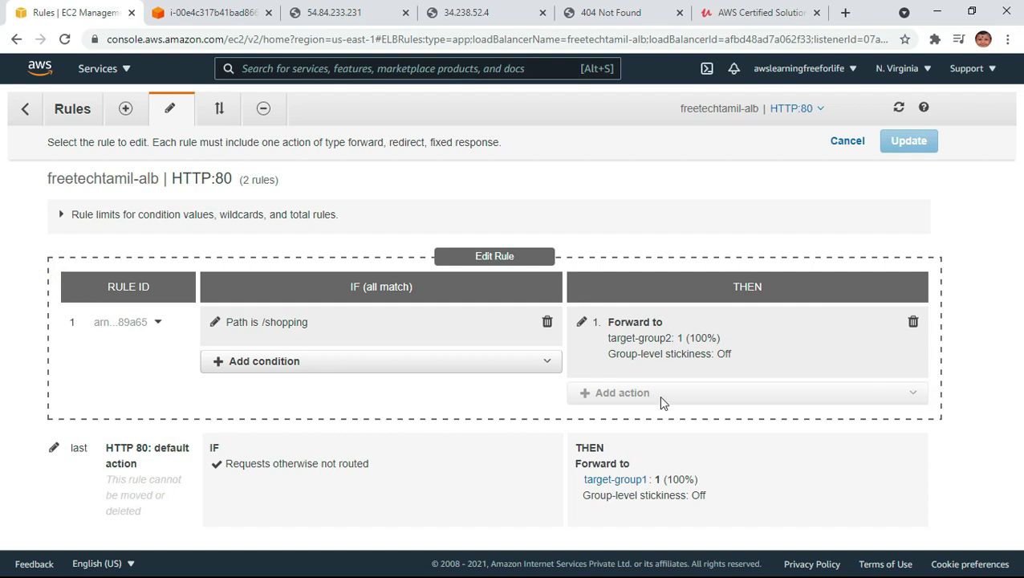
left_click(301, 364)
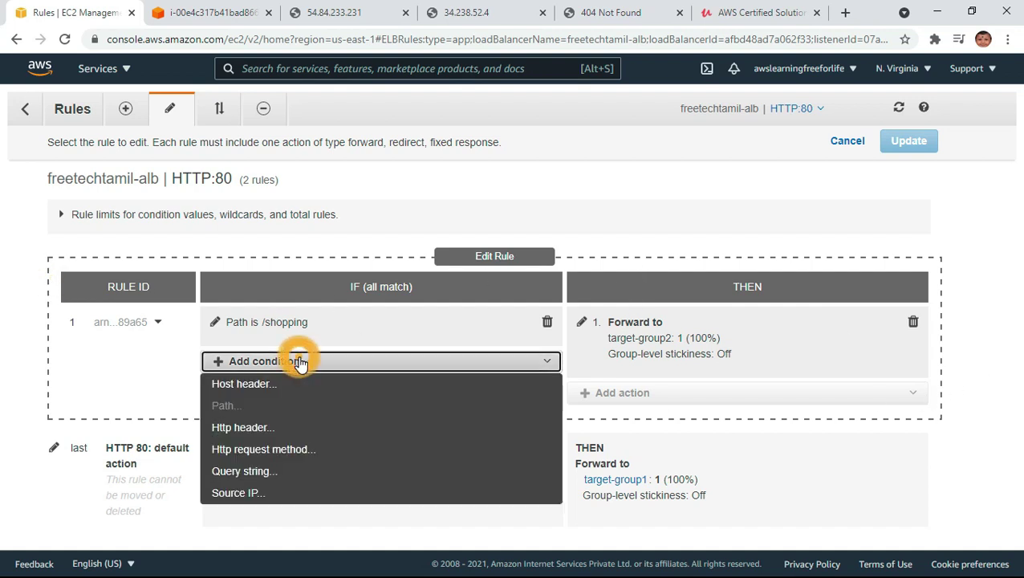
left_click(215, 323)
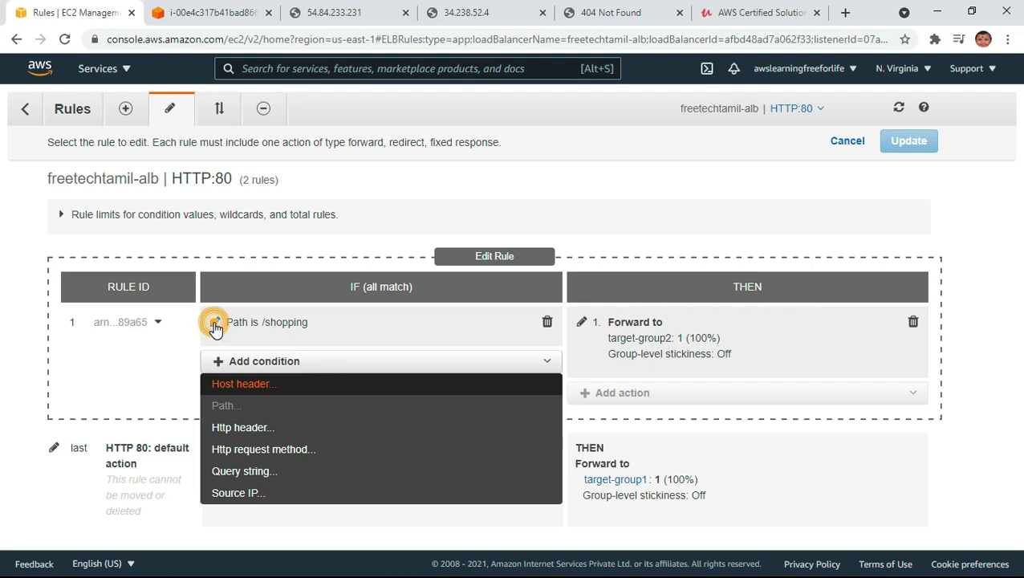
left_click(297, 353)
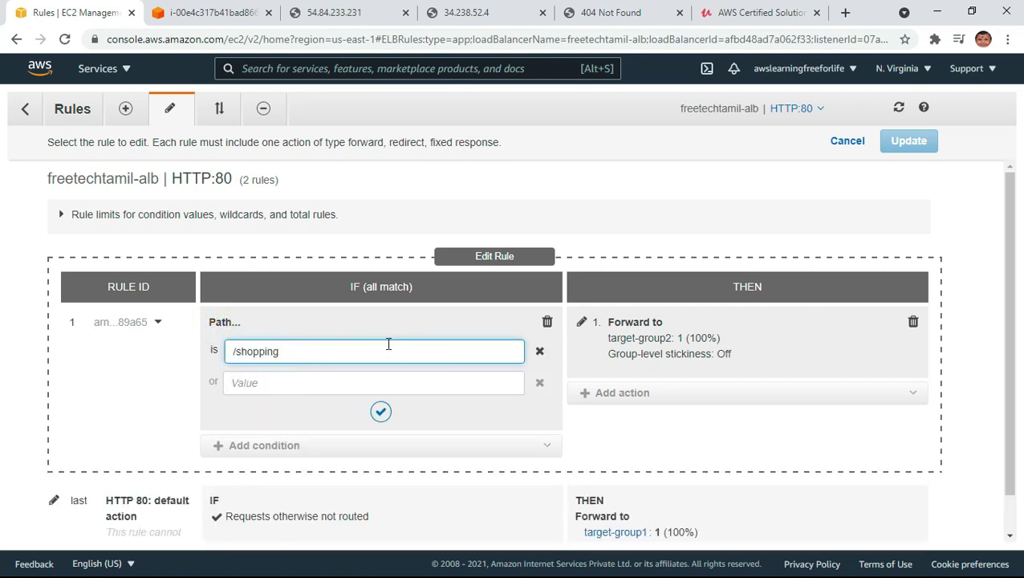
type("*")
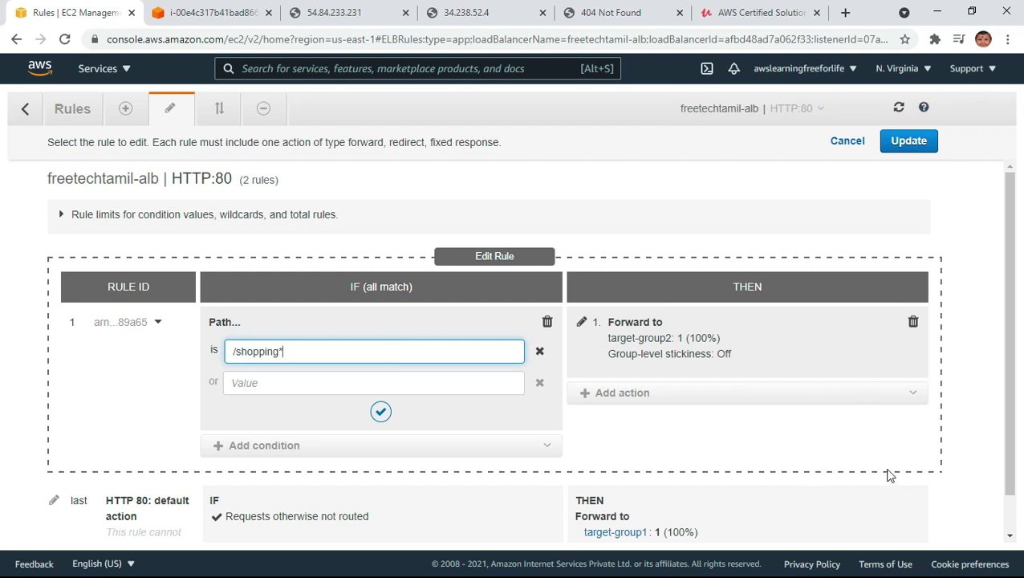
left_click(914, 145)
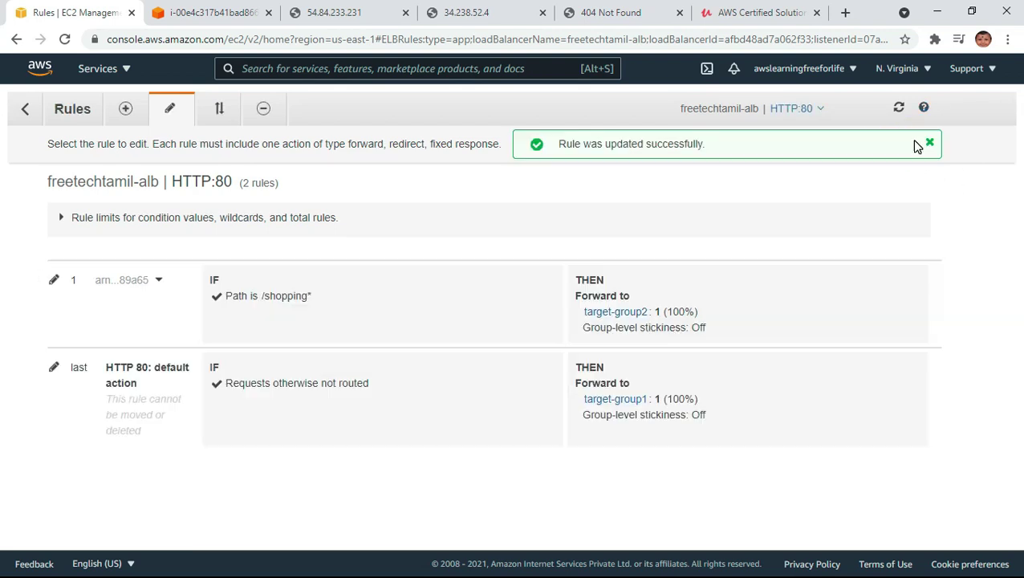
Step: Request the load balancer's address with the path /shopping, without the trailing slash, to retest the path rule
left_click(639, 14)
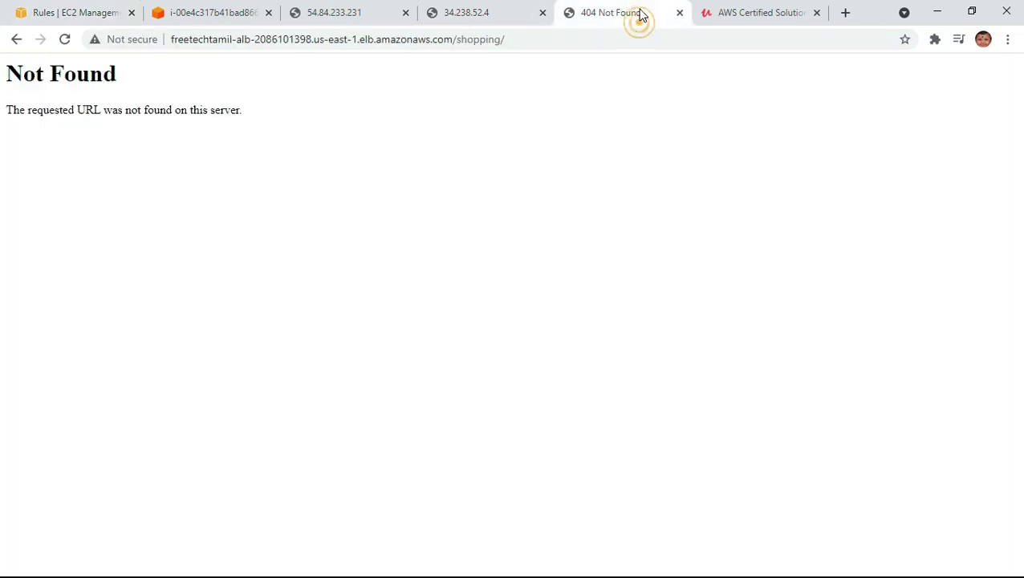
left_click(548, 38)
left_click(592, 41)
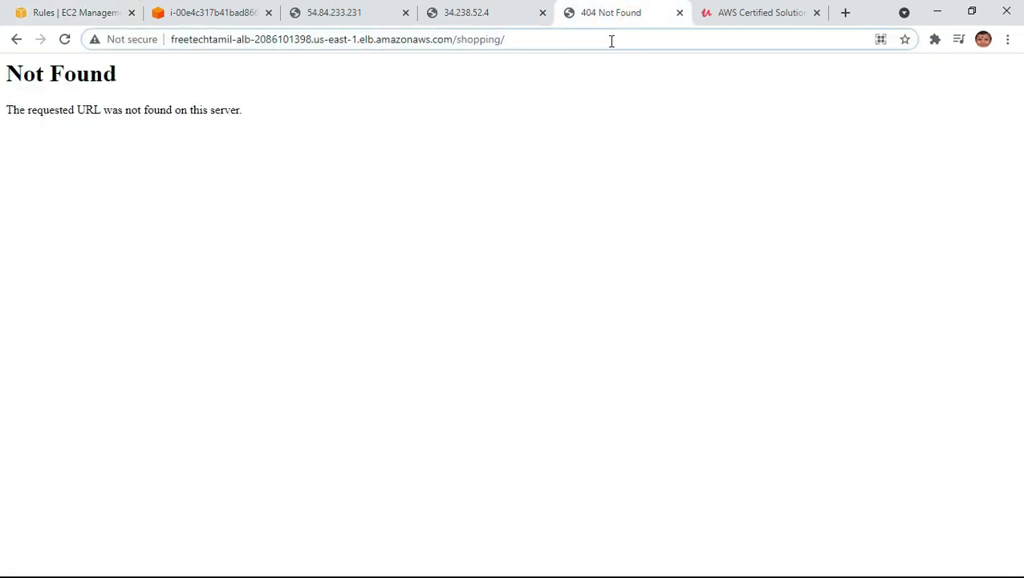
key("BackSpace")
key("Return")
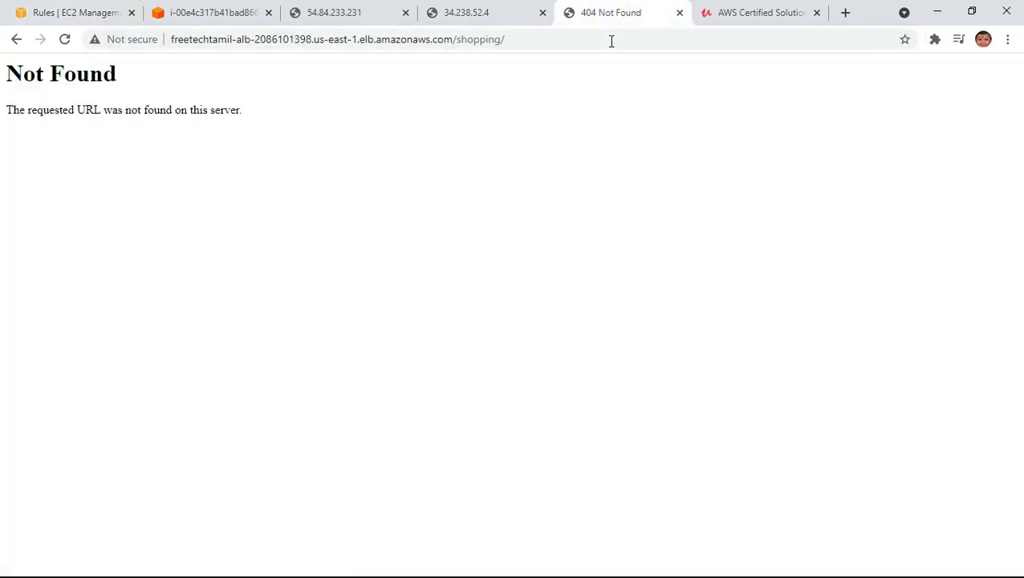
left_click(609, 38)
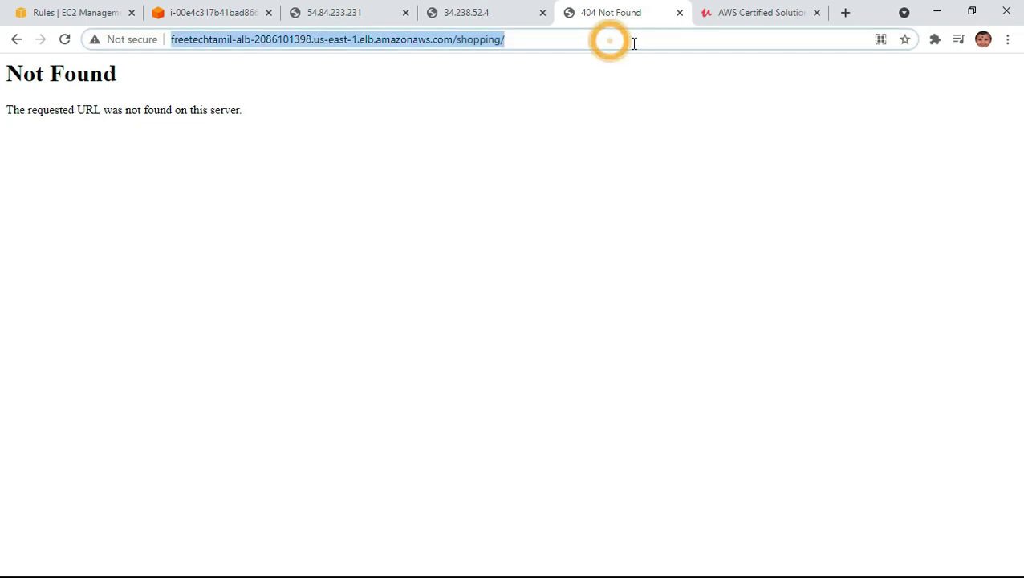
left_click(611, 41)
key("BackSpace")
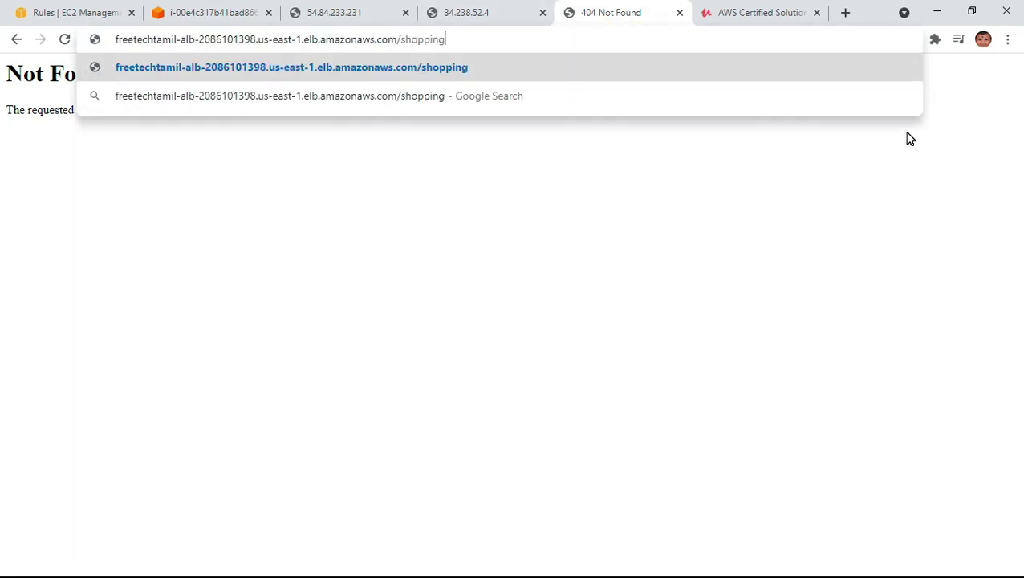
key("Return")
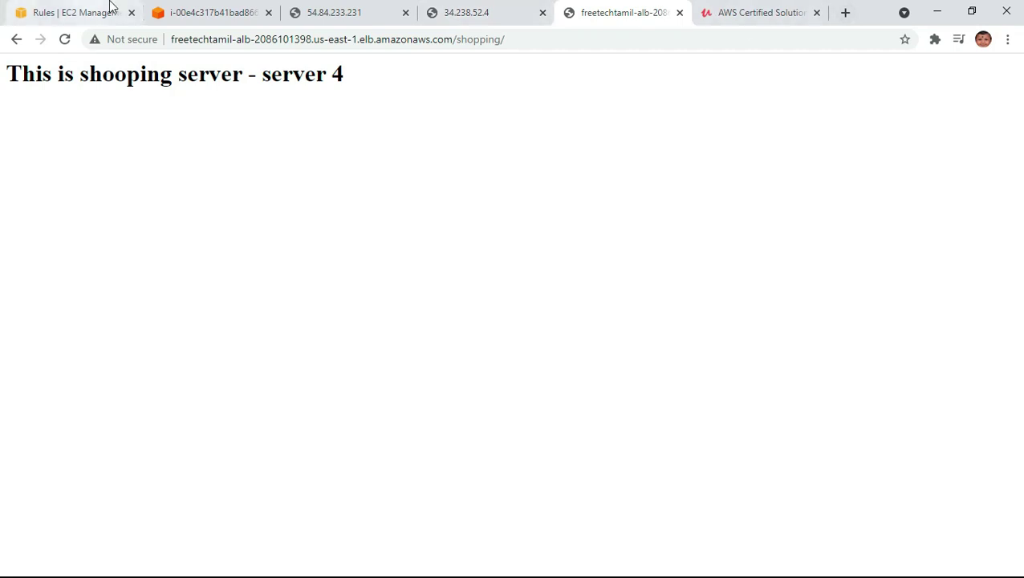
Step: Review the updated listener rules and reload the /shopping/ page repeatedly to check which target-group2 servers respond
left_click(207, 14)
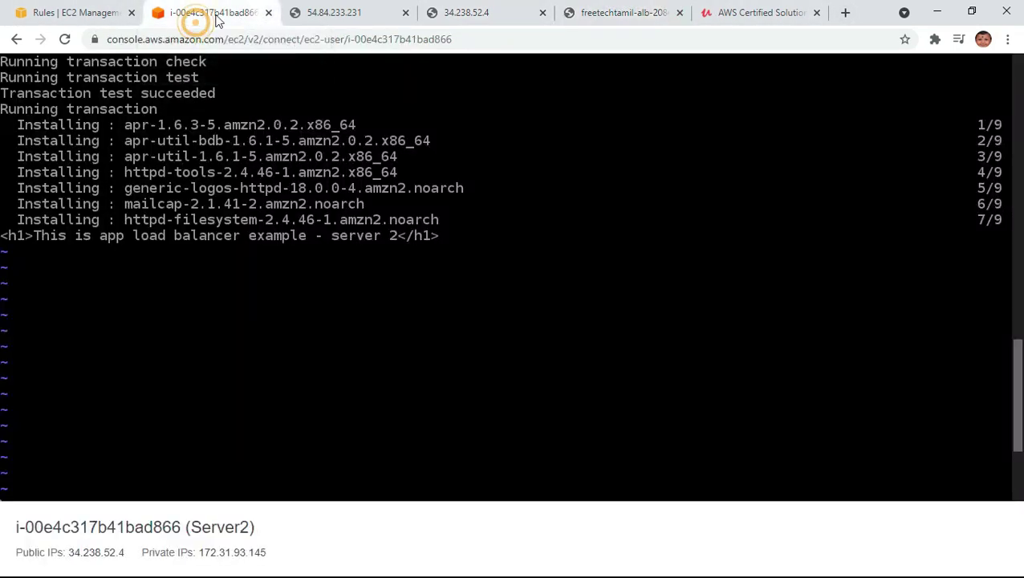
left_click(80, 14)
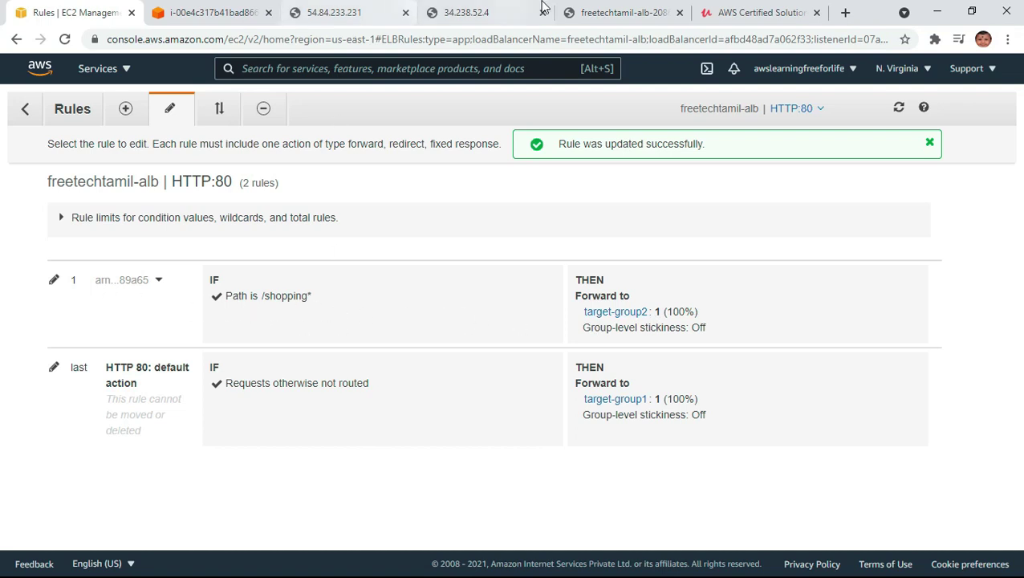
left_click(618, 13)
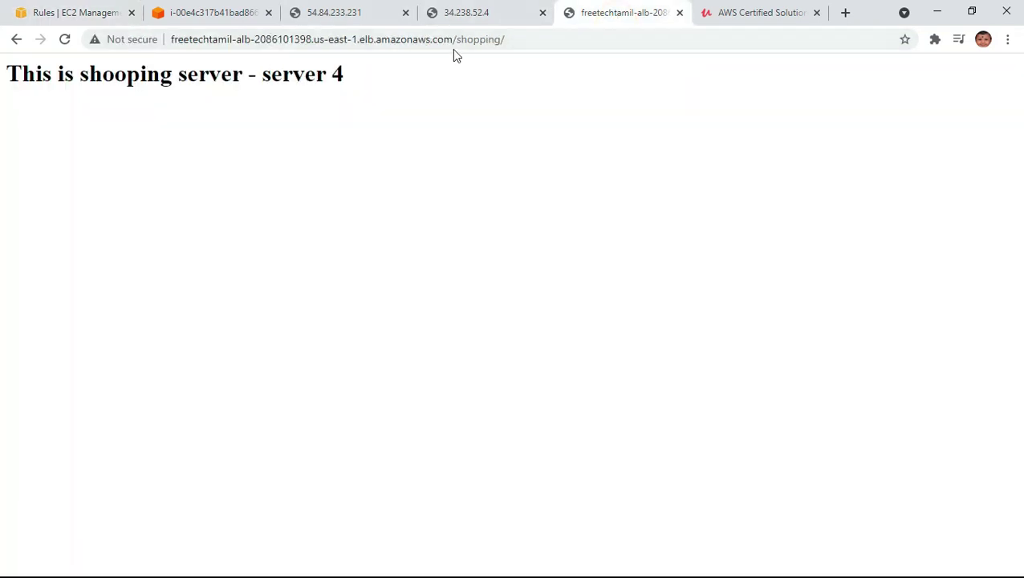
left_click(537, 38)
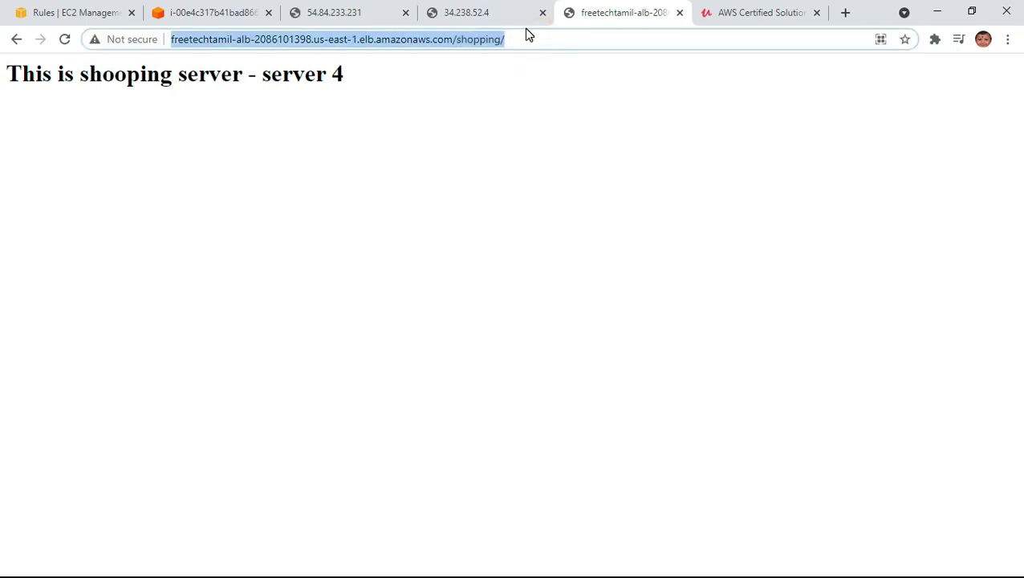
key("Return")
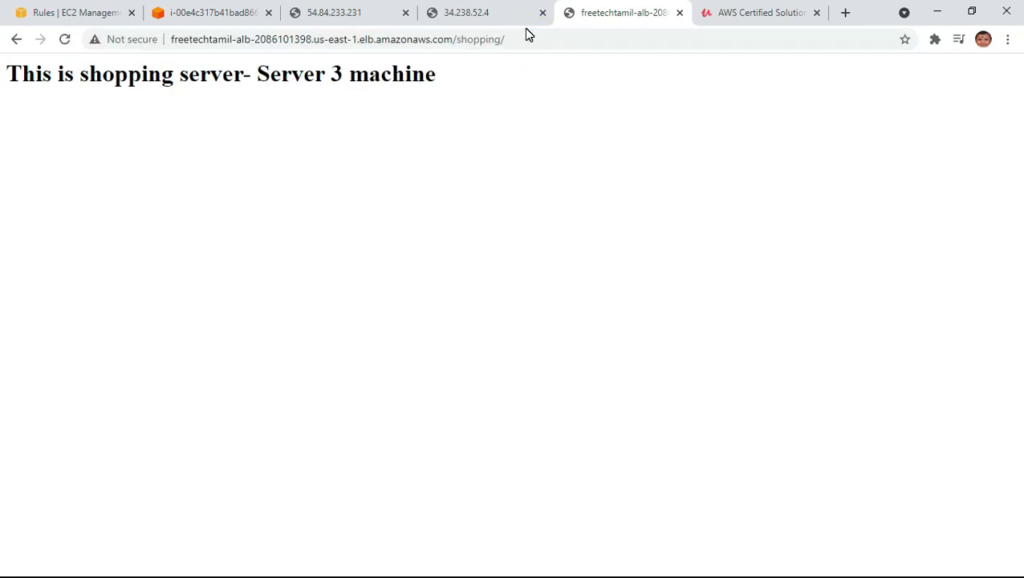
left_click(544, 38)
key("Return")
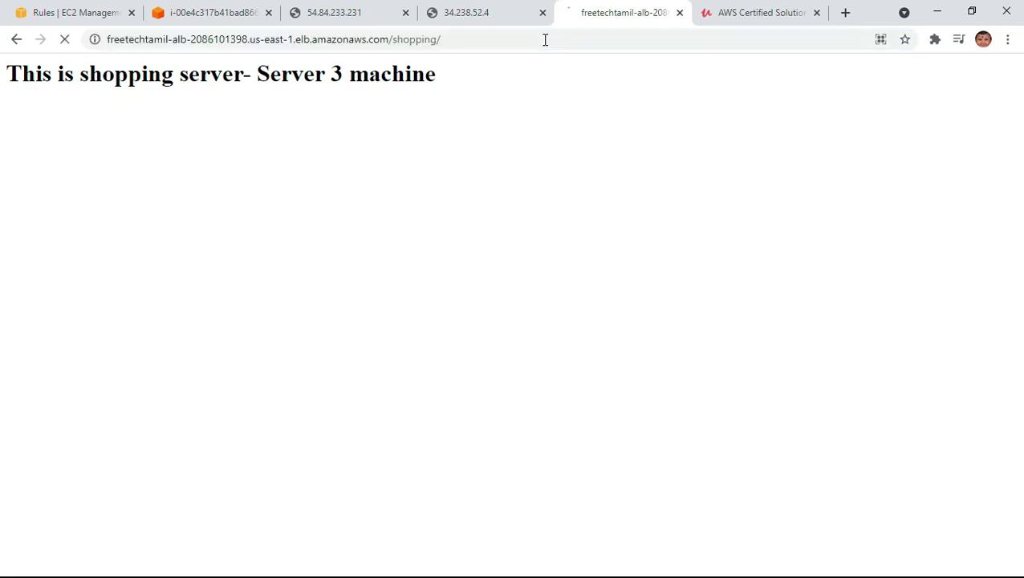